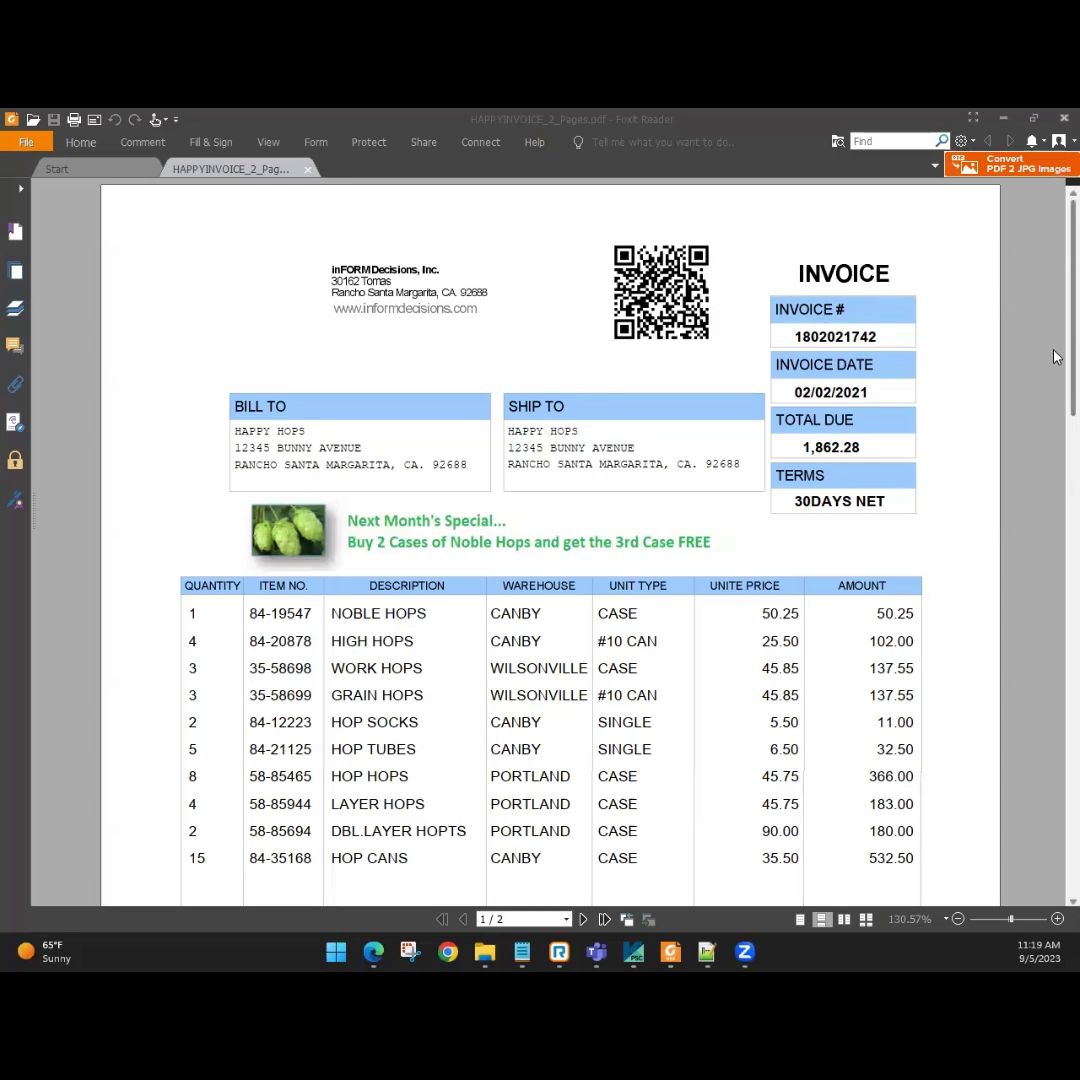
Examine the first invoice in the PDF and the barcode text in Notepad++, and return to the PSIcapture profile configuration
scroll(1055, 357, "down", 10)
scroll(1055, 520, "up", 1)
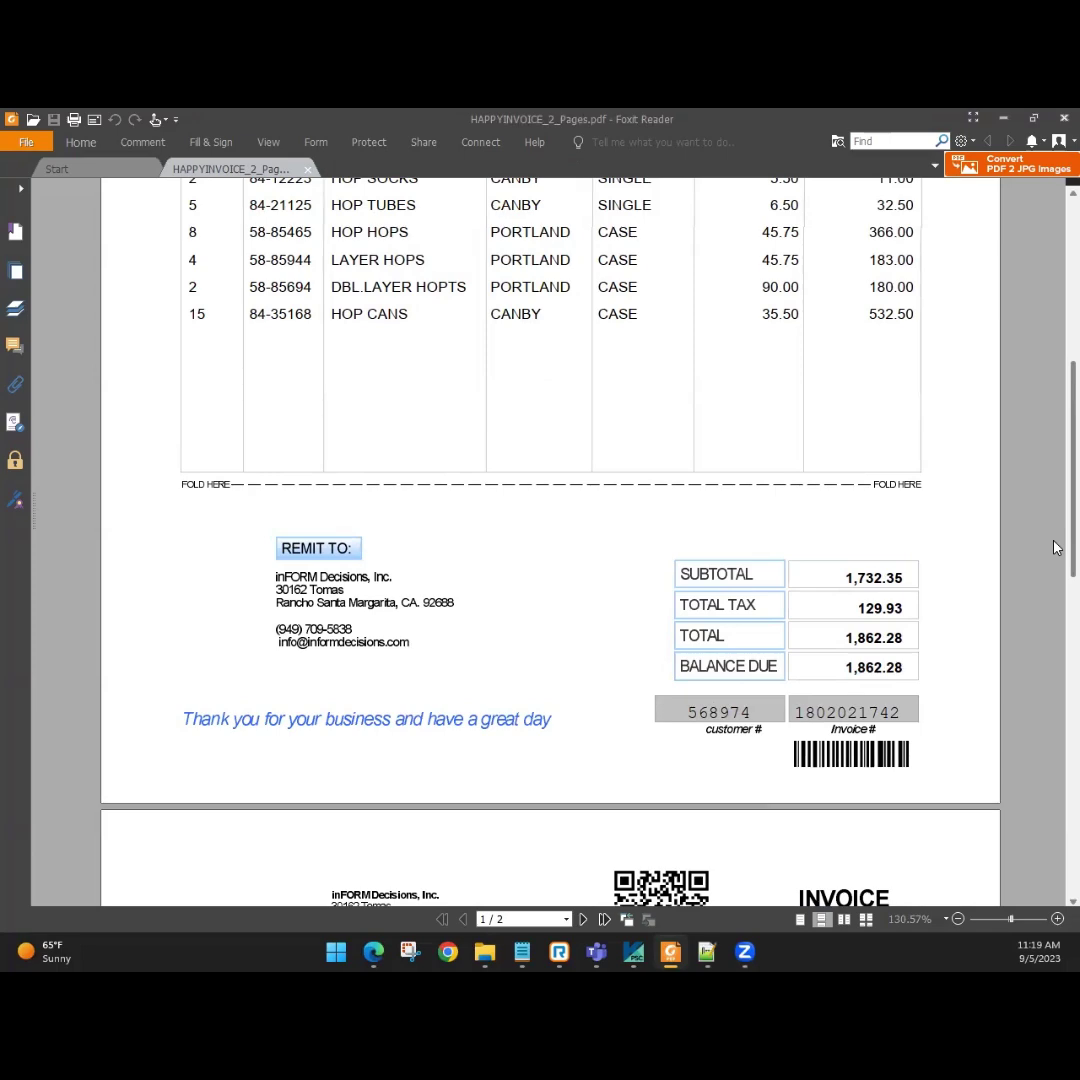
scroll(1055, 500, "up", 5)
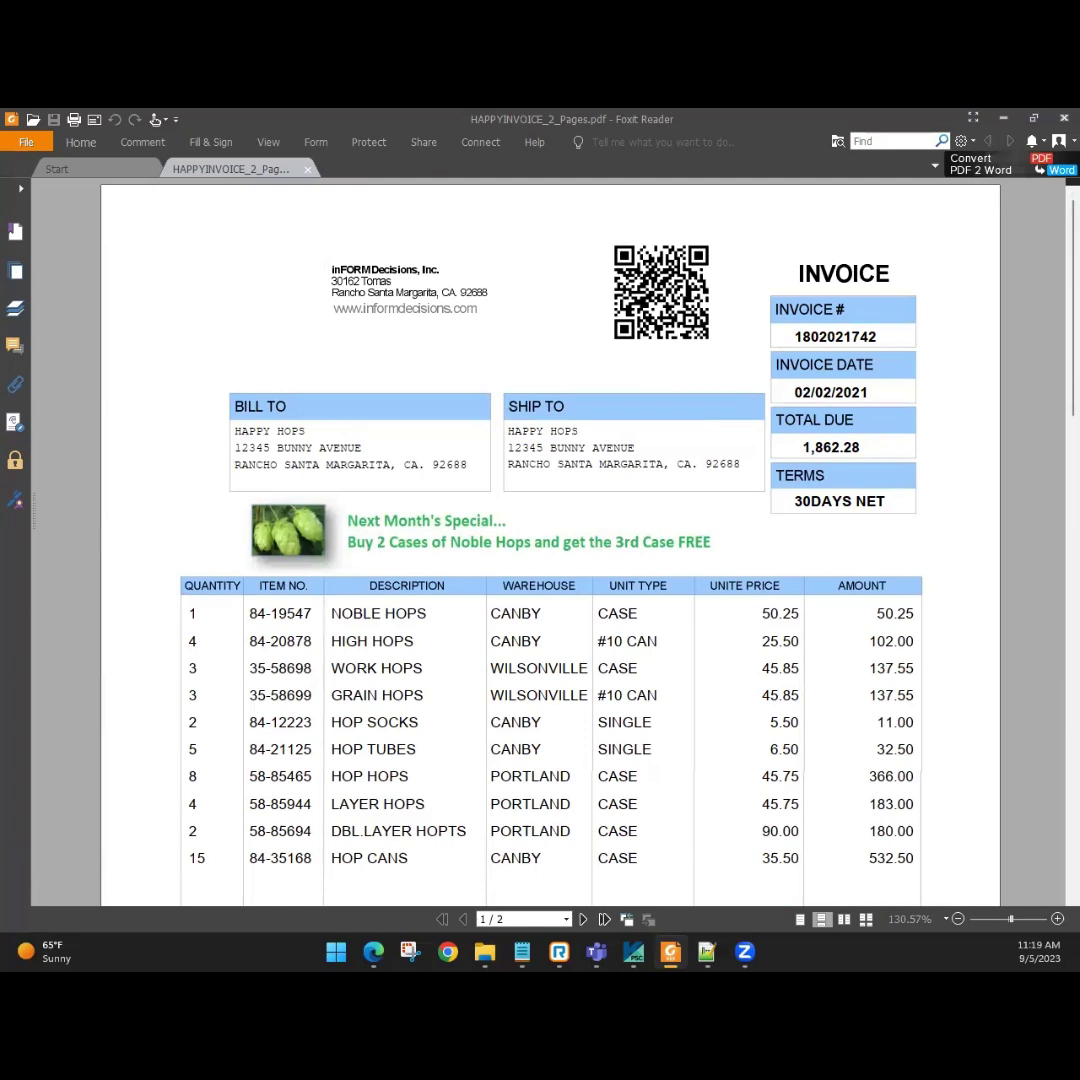
key("alt+Tab")
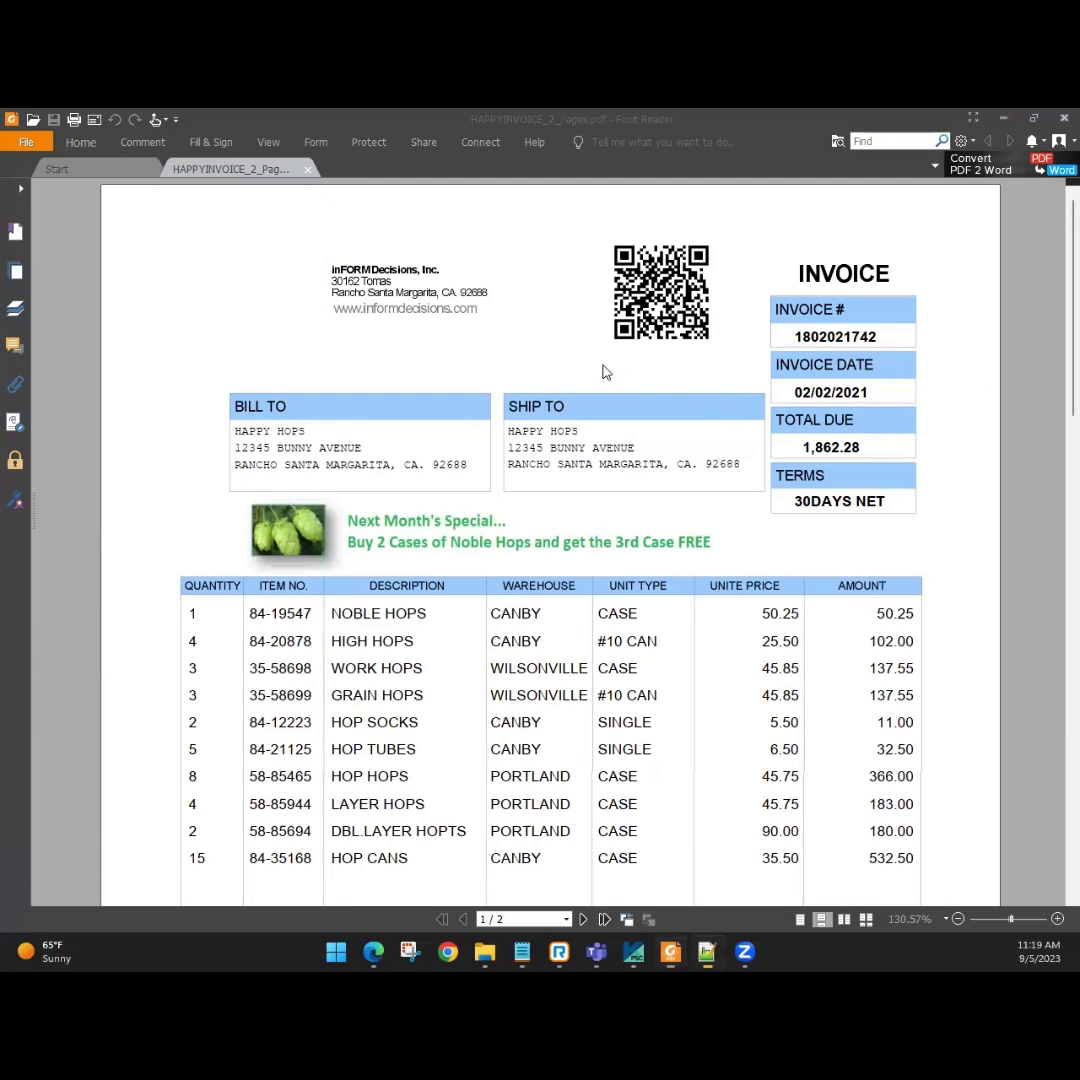
left_click(258, 445)
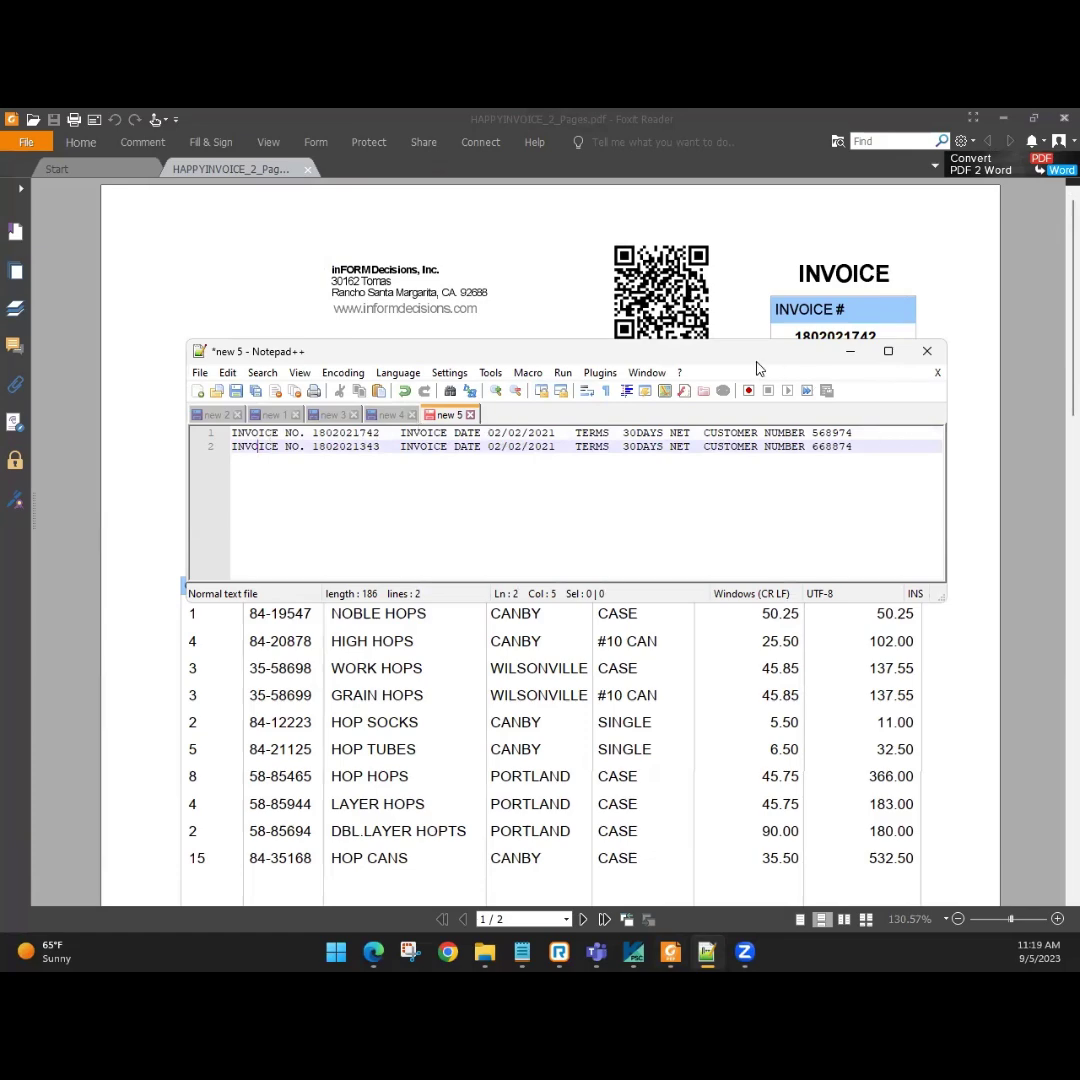
left_click(850, 351)
left_click(1003, 118)
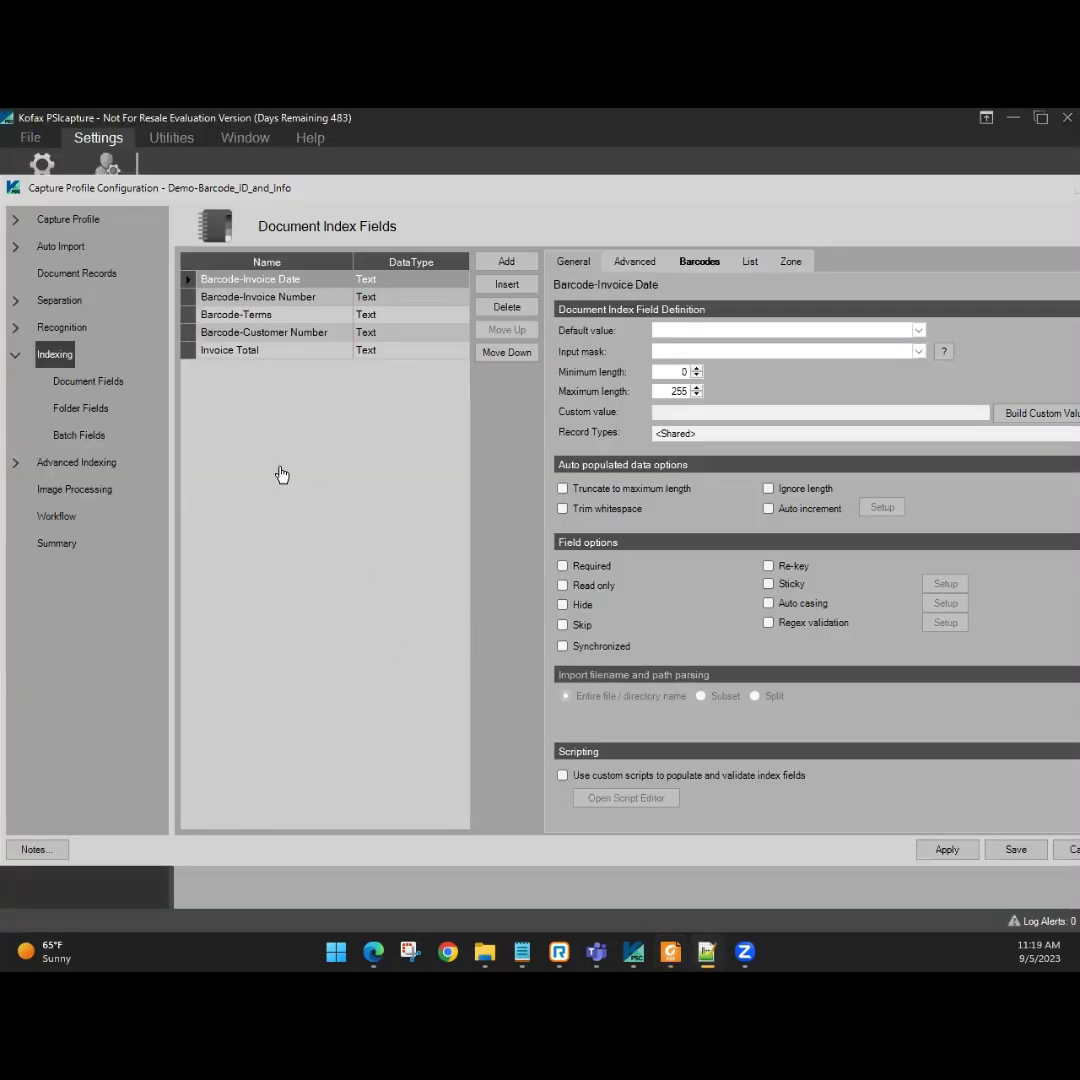
Review the profile's document record types and separation settings, and compare the barcodes on both invoice pages in Foxit Reader
left_click(85, 279)
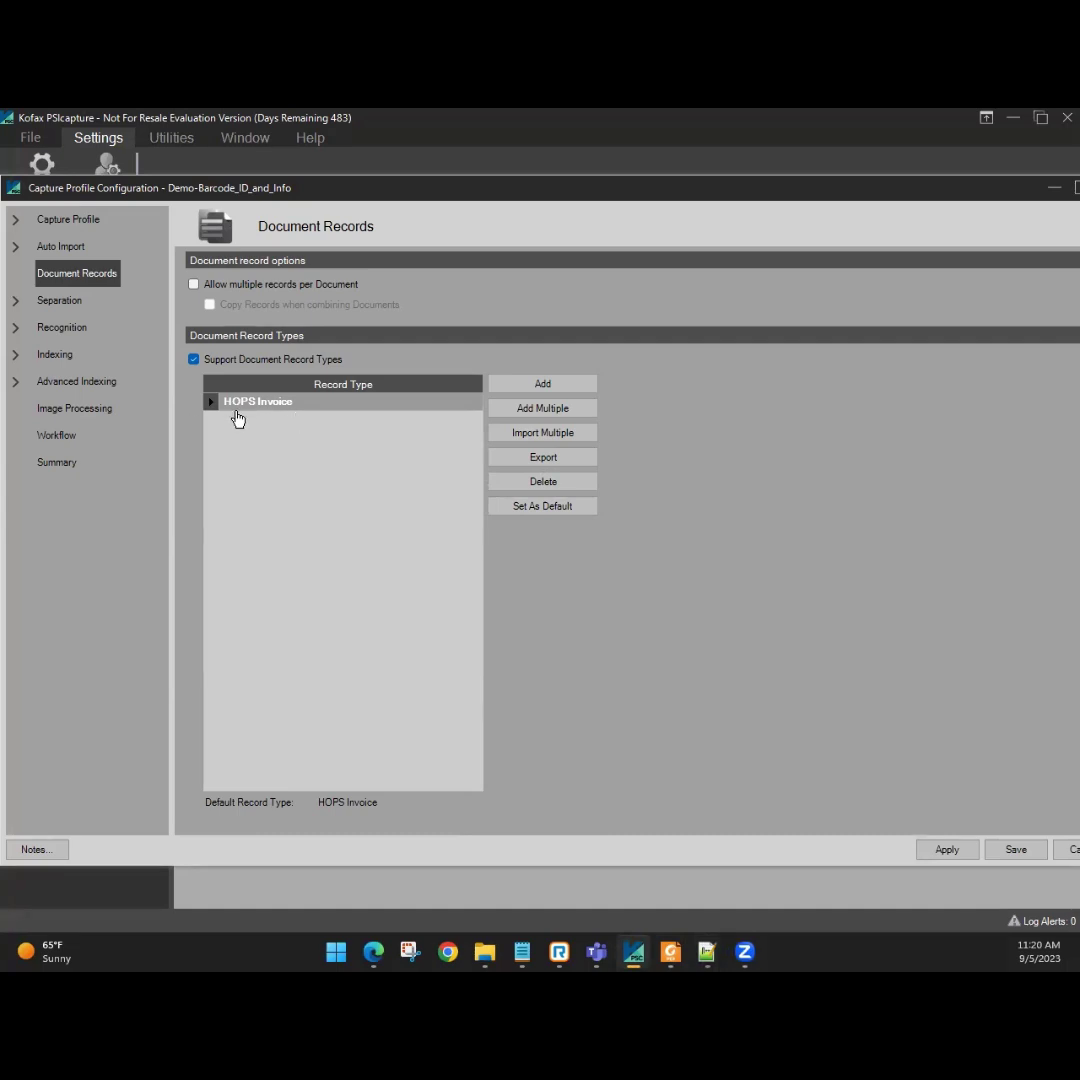
left_click(70, 303)
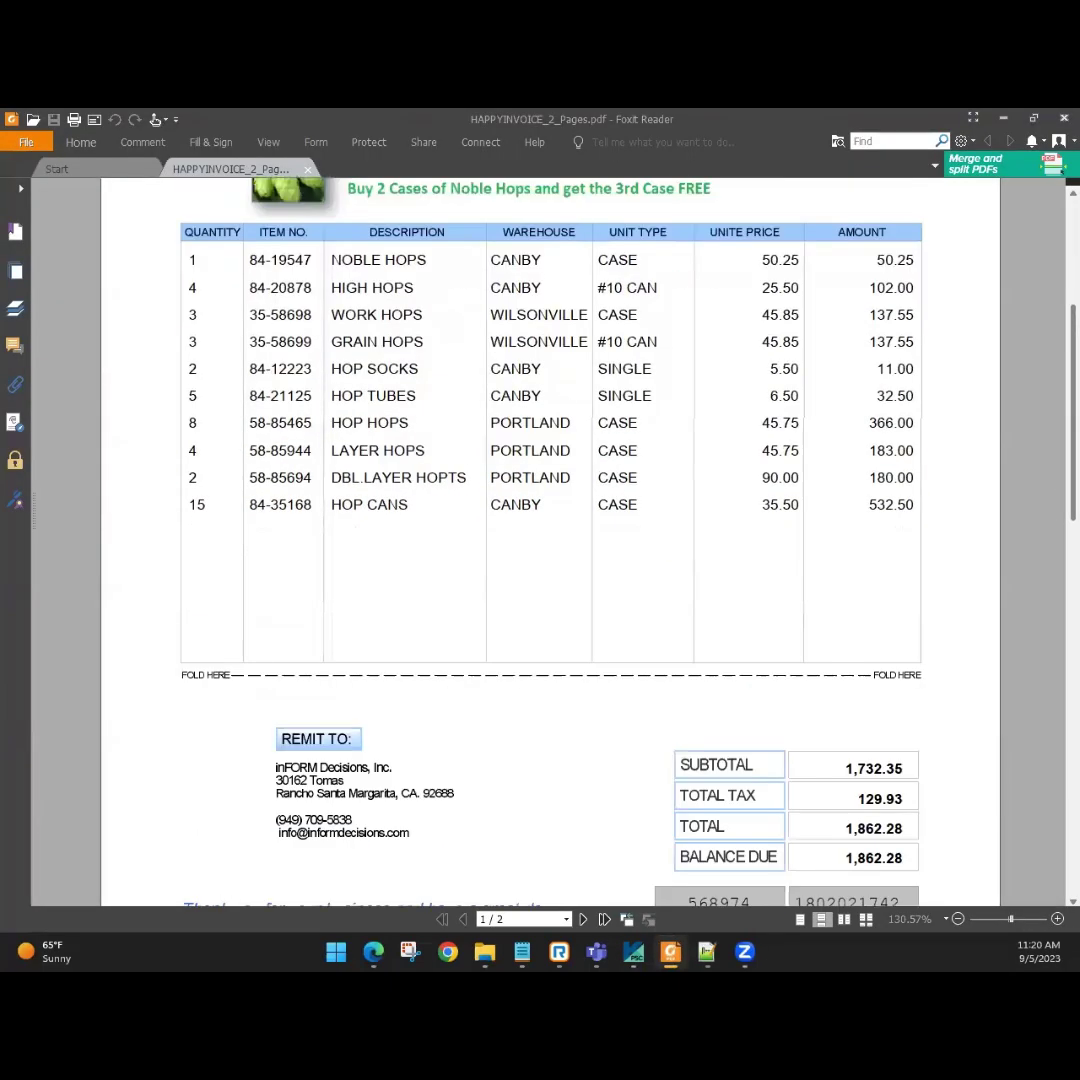
scroll(550, 542, "down", 7)
scroll(550, 542, "up", 3)
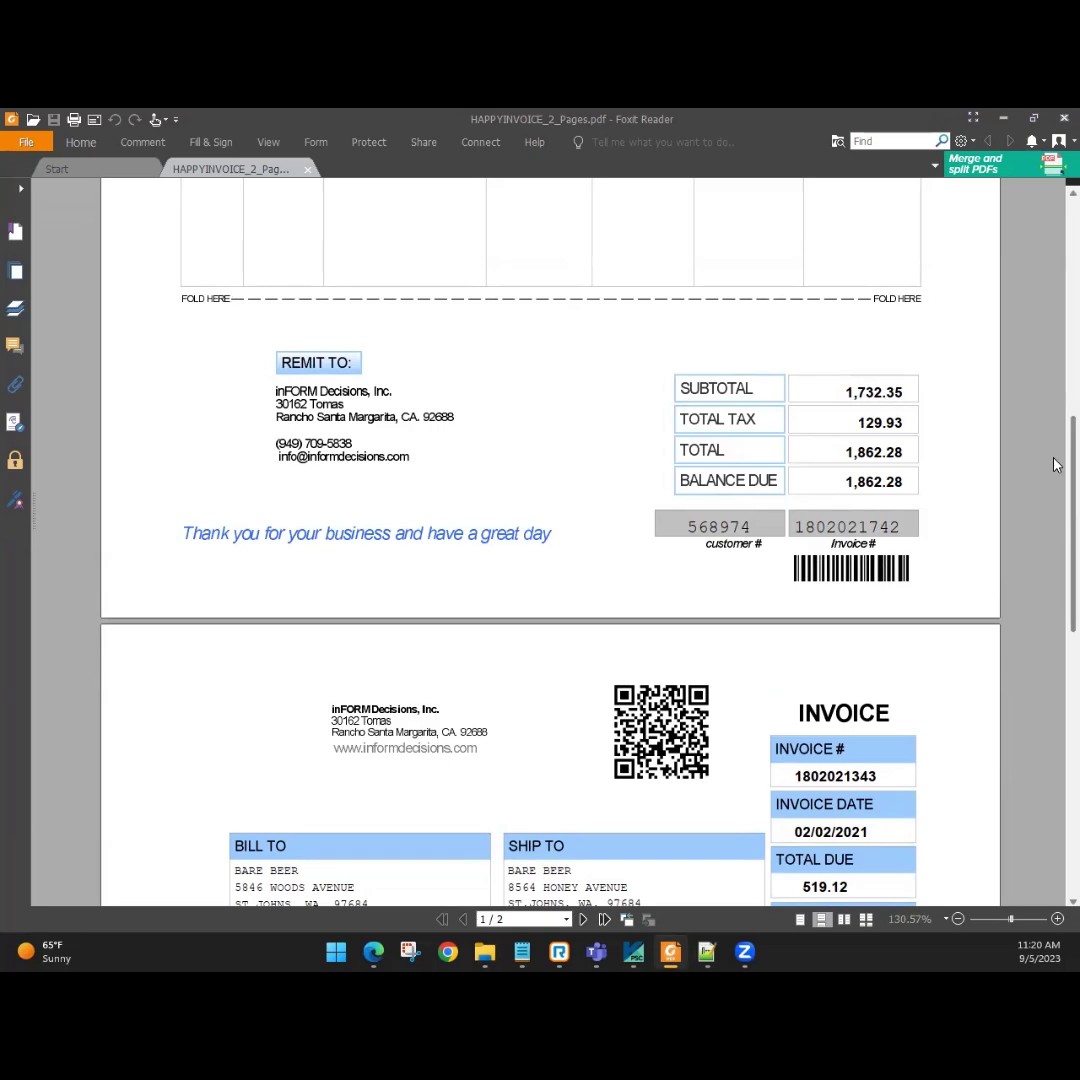
scroll(1055, 464, "down", 10)
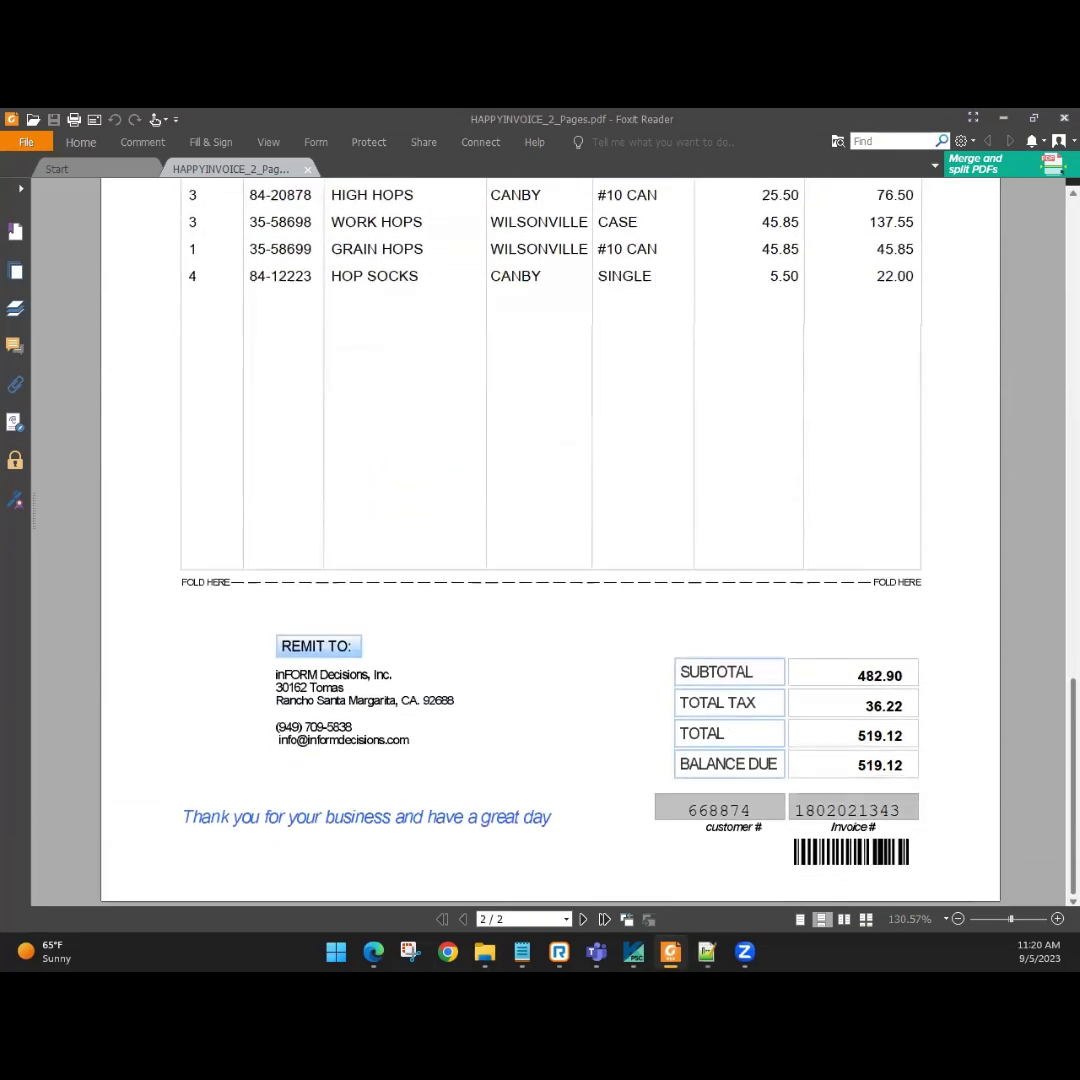
scroll(550, 540, "up", 10)
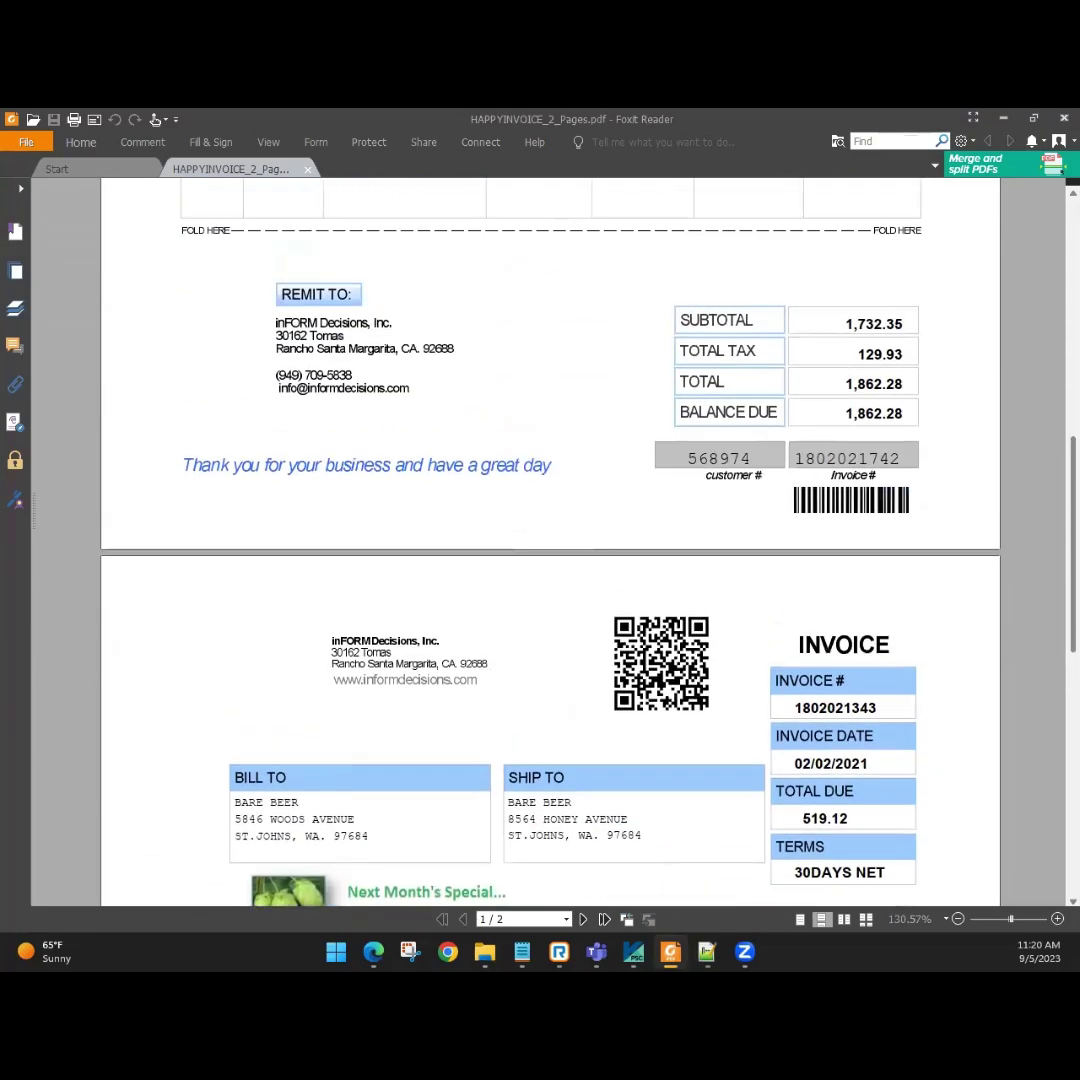
left_click_drag(1055, 465, 1053, 244)
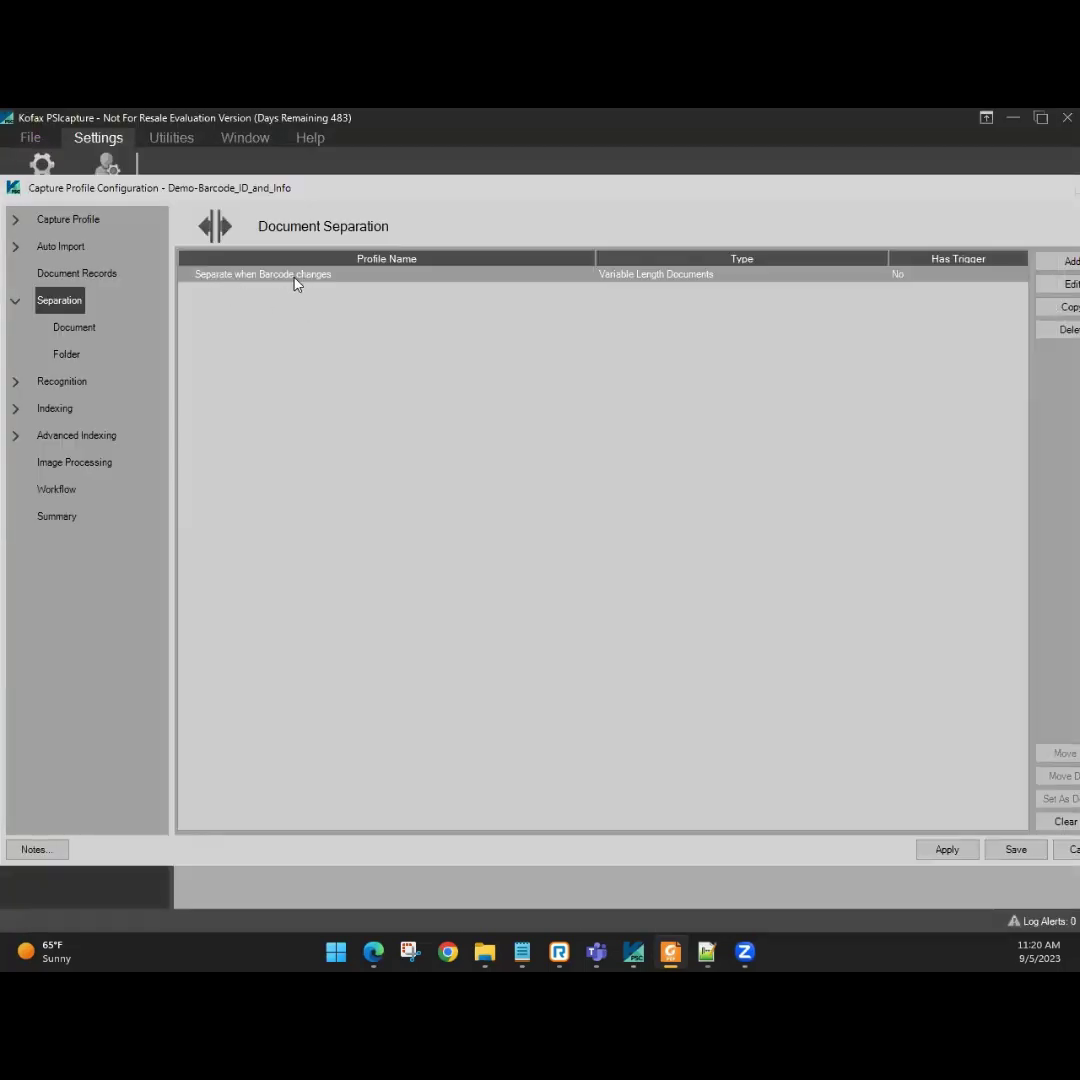
Review the "Separate when Barcode changes" profile and its Barcode Page Separator zone, saving both as they are
double_click(295, 274)
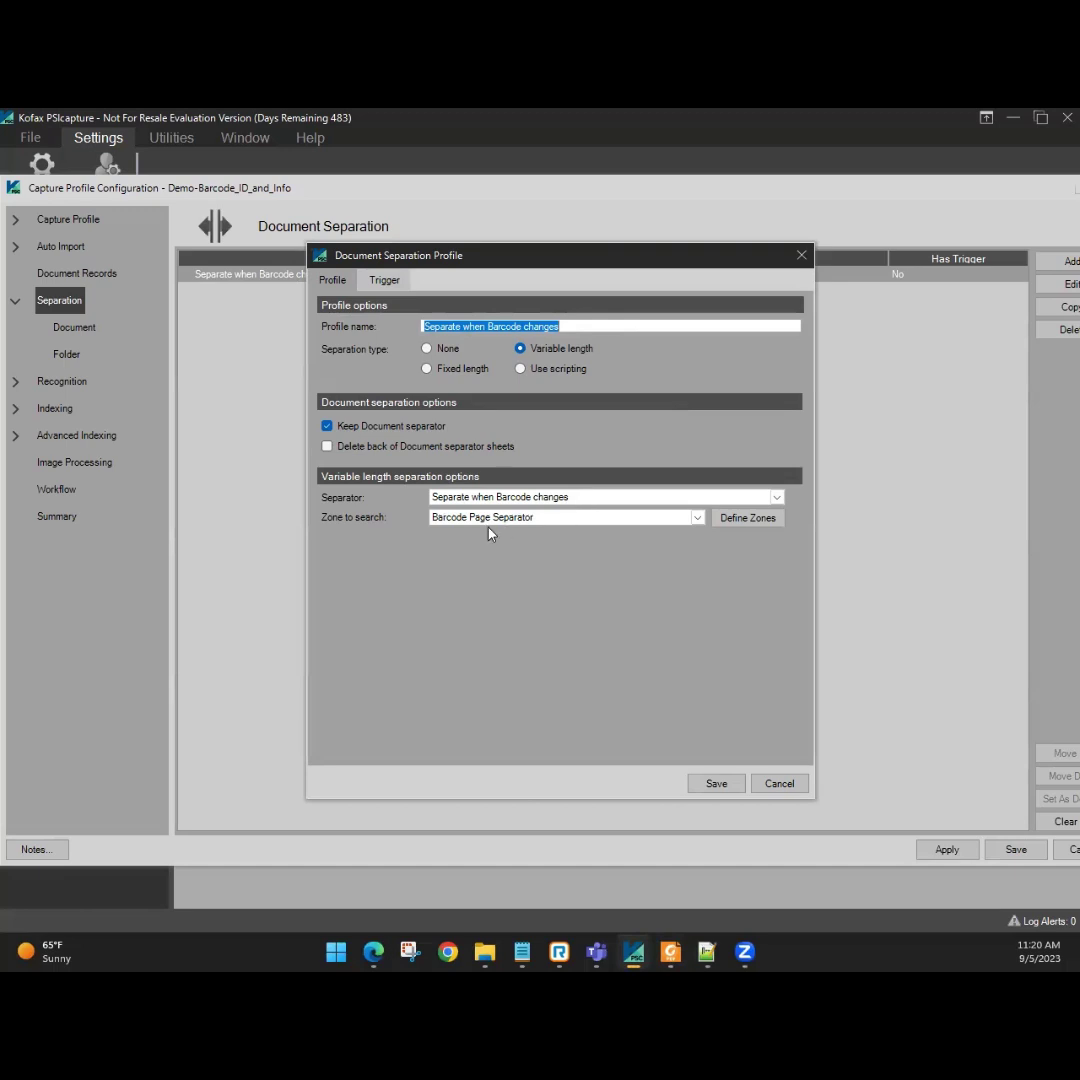
left_click(745, 521)
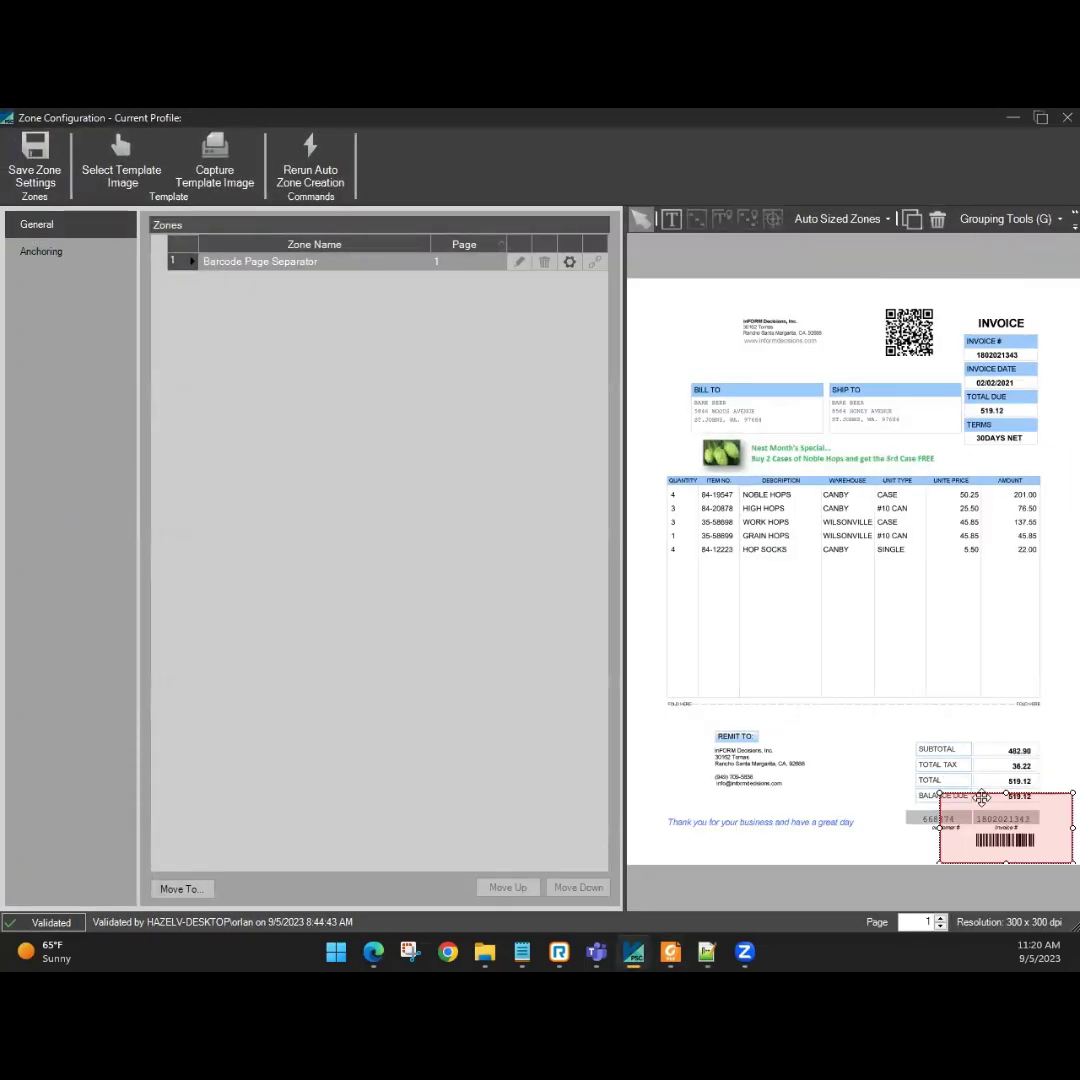
left_click(42, 175)
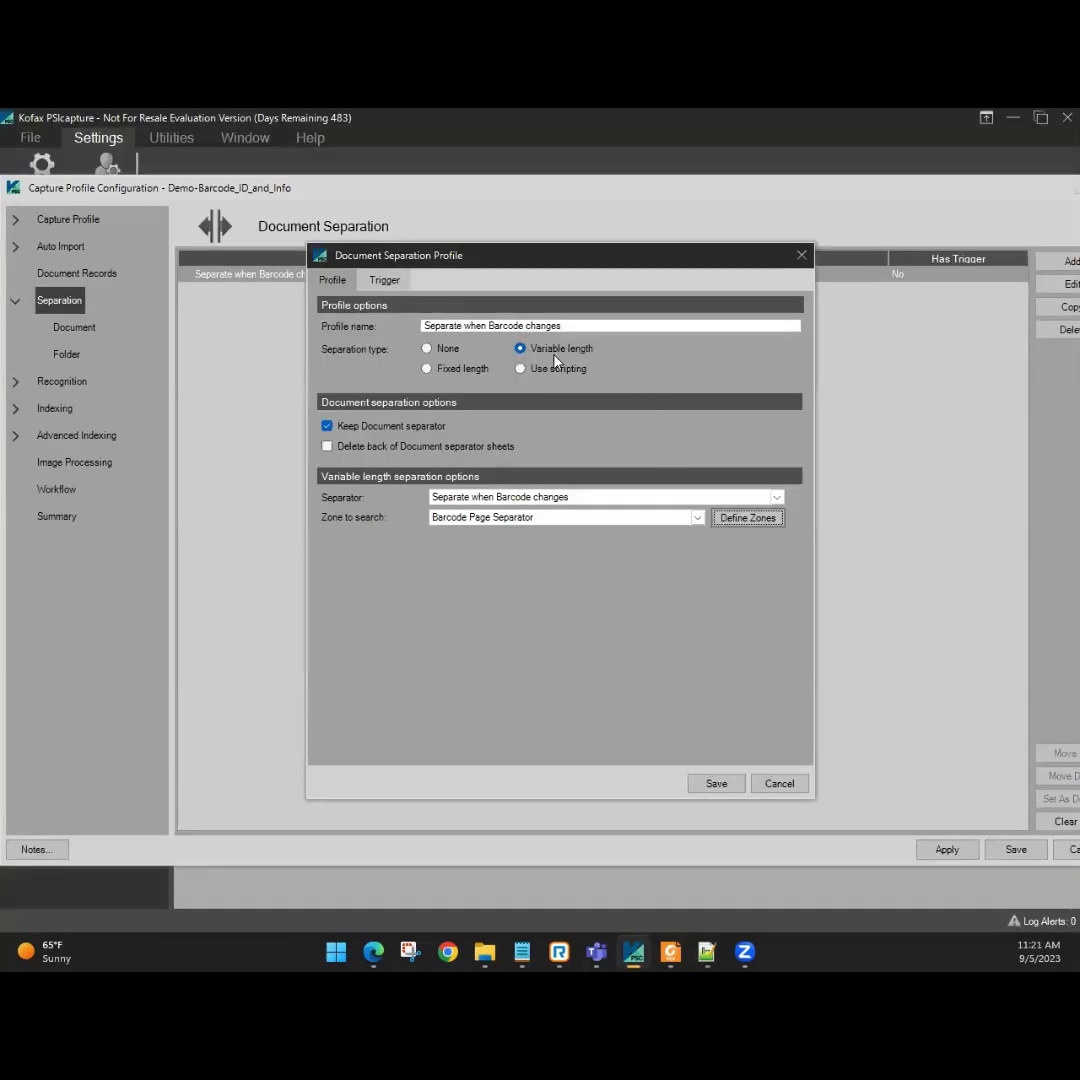
left_click(725, 788)
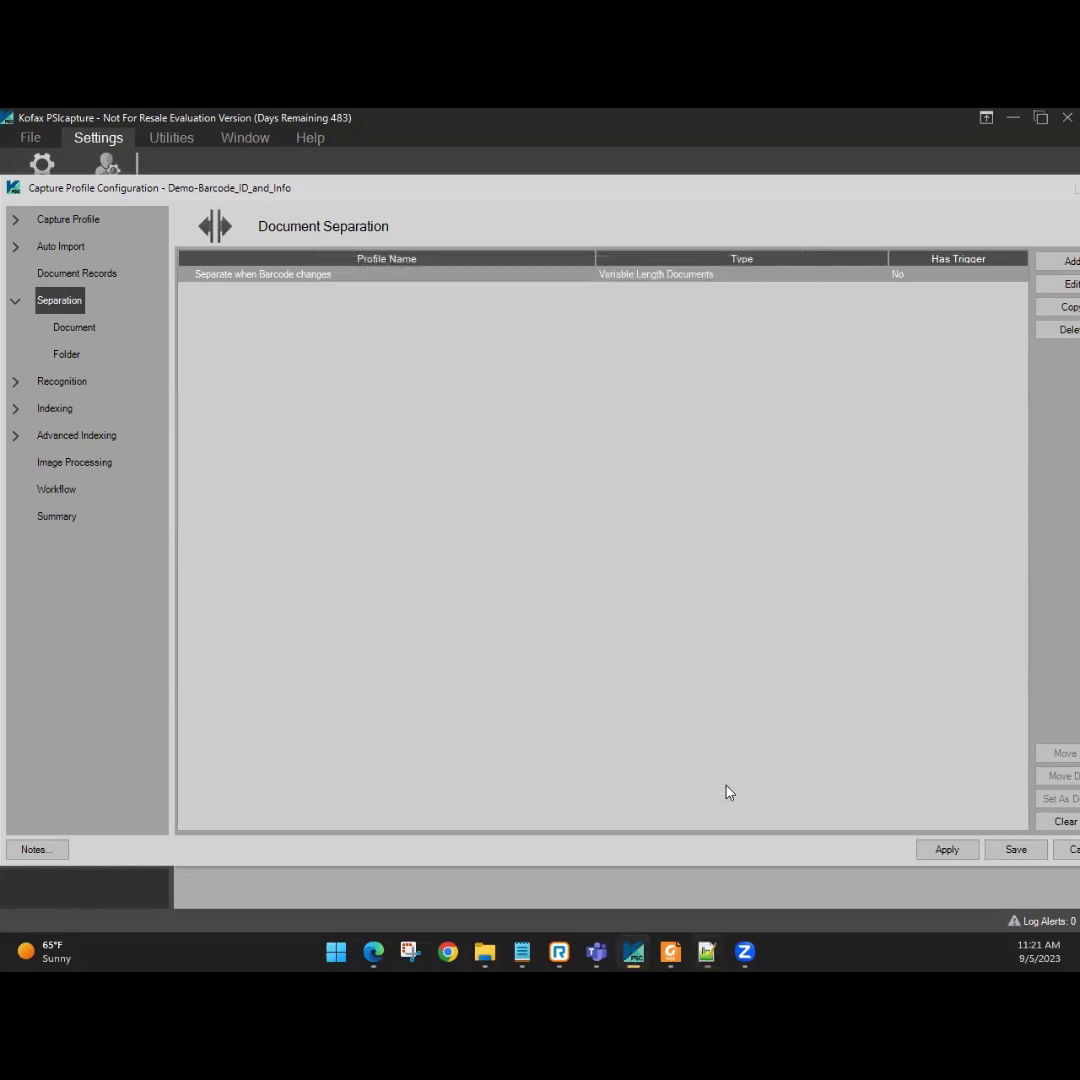
Open the HOPS Invoice classification form from the Classification module of the profile's workflow in a maximized window
double_click(588, 190)
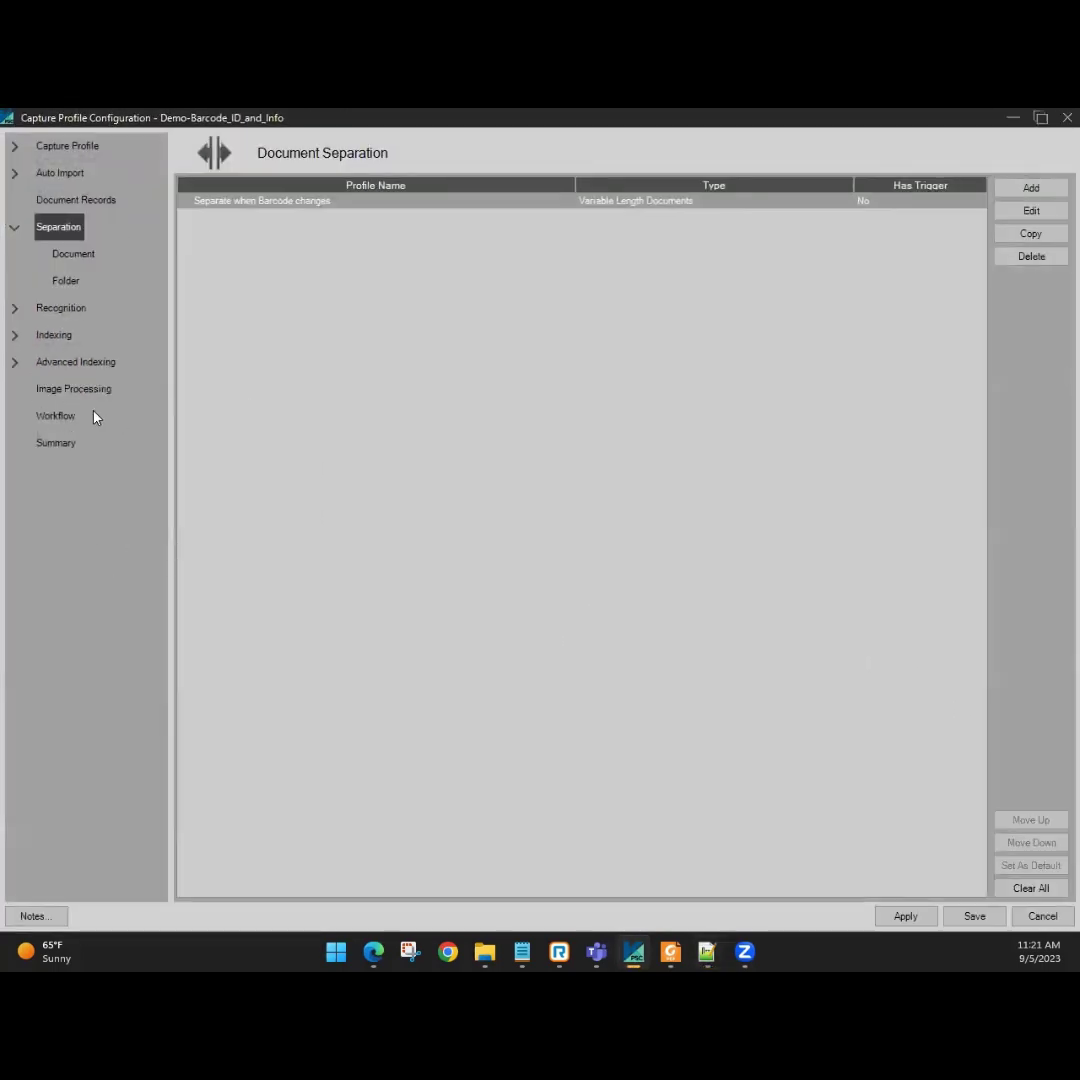
left_click(70, 421)
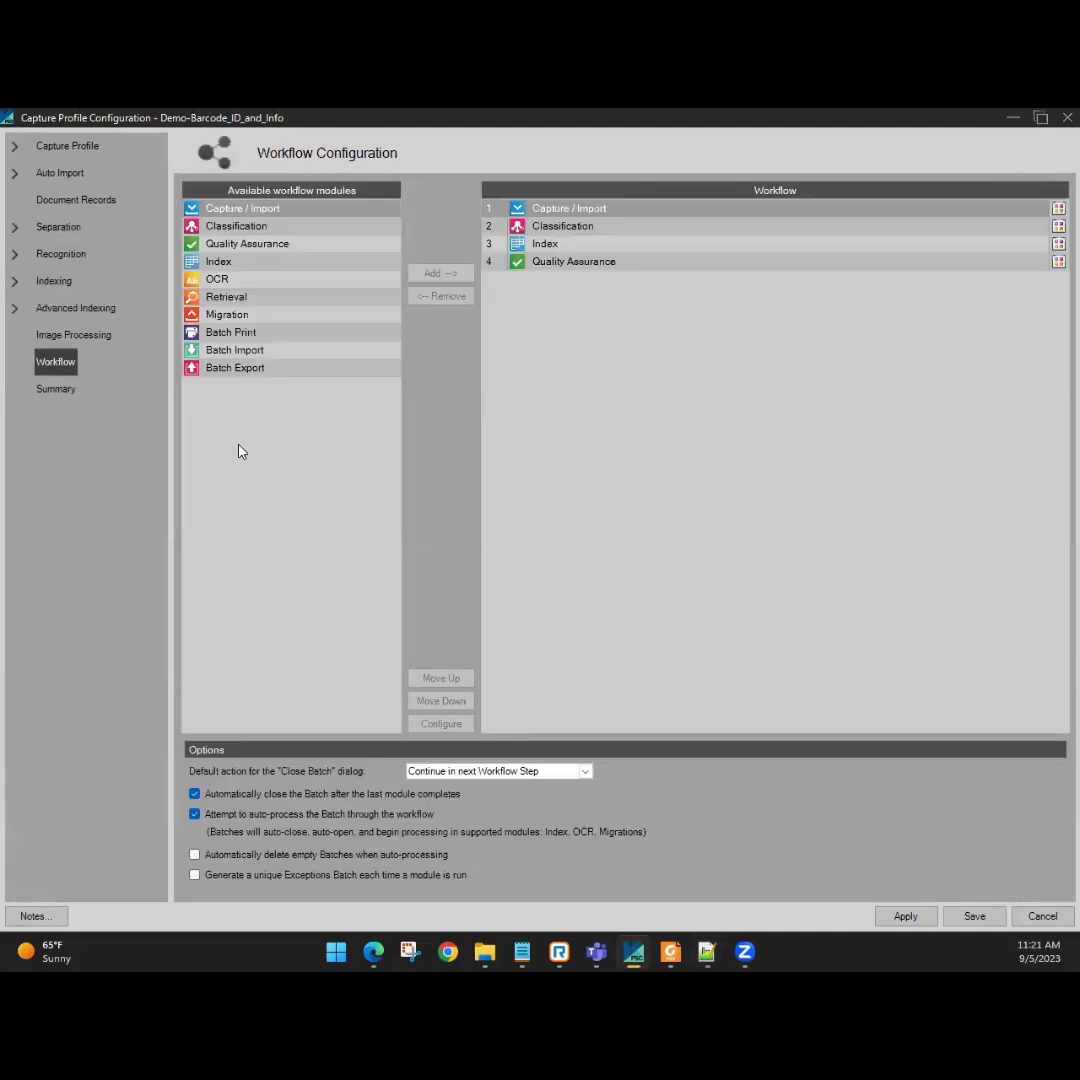
left_click(547, 228)
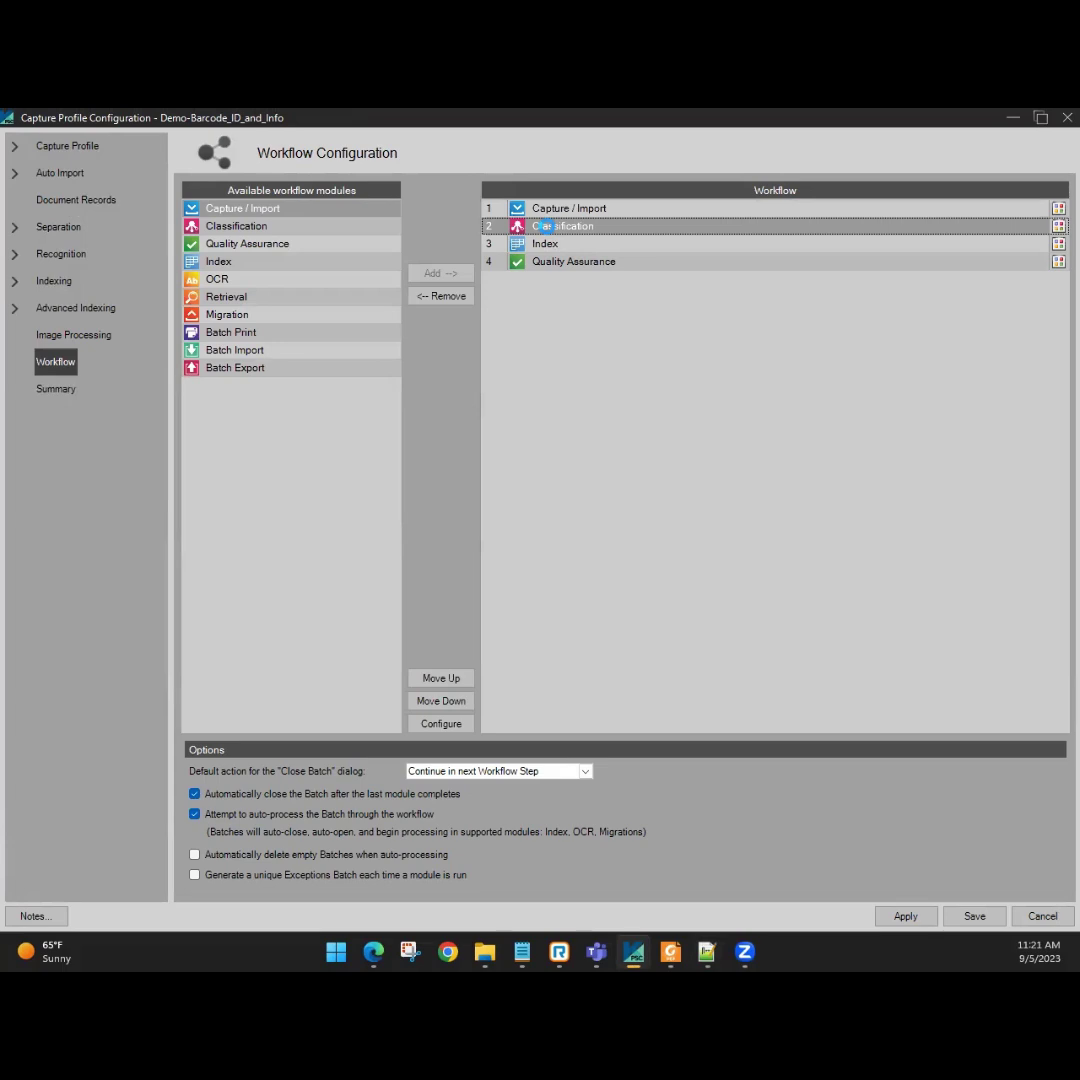
double_click(547, 227)
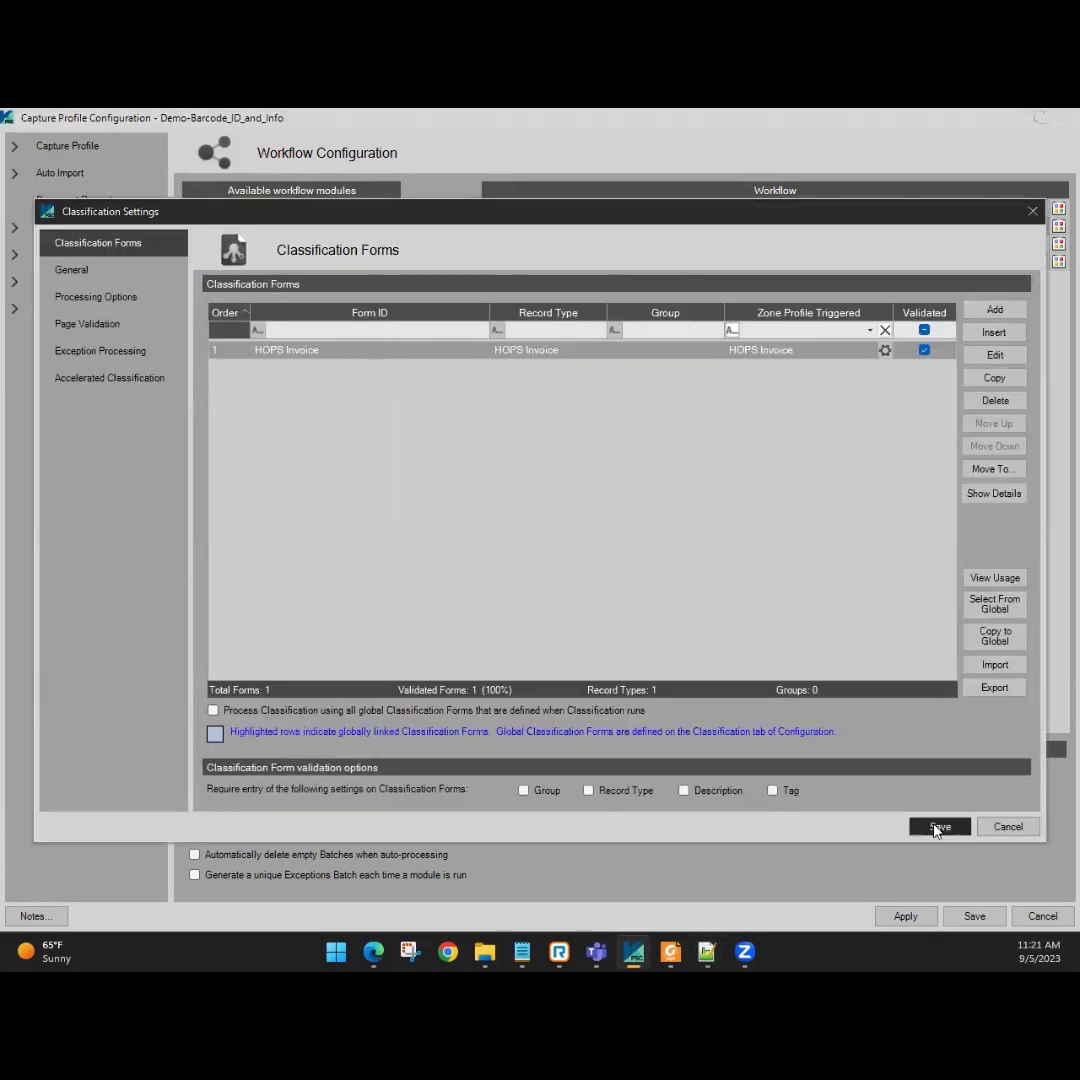
left_click(538, 360)
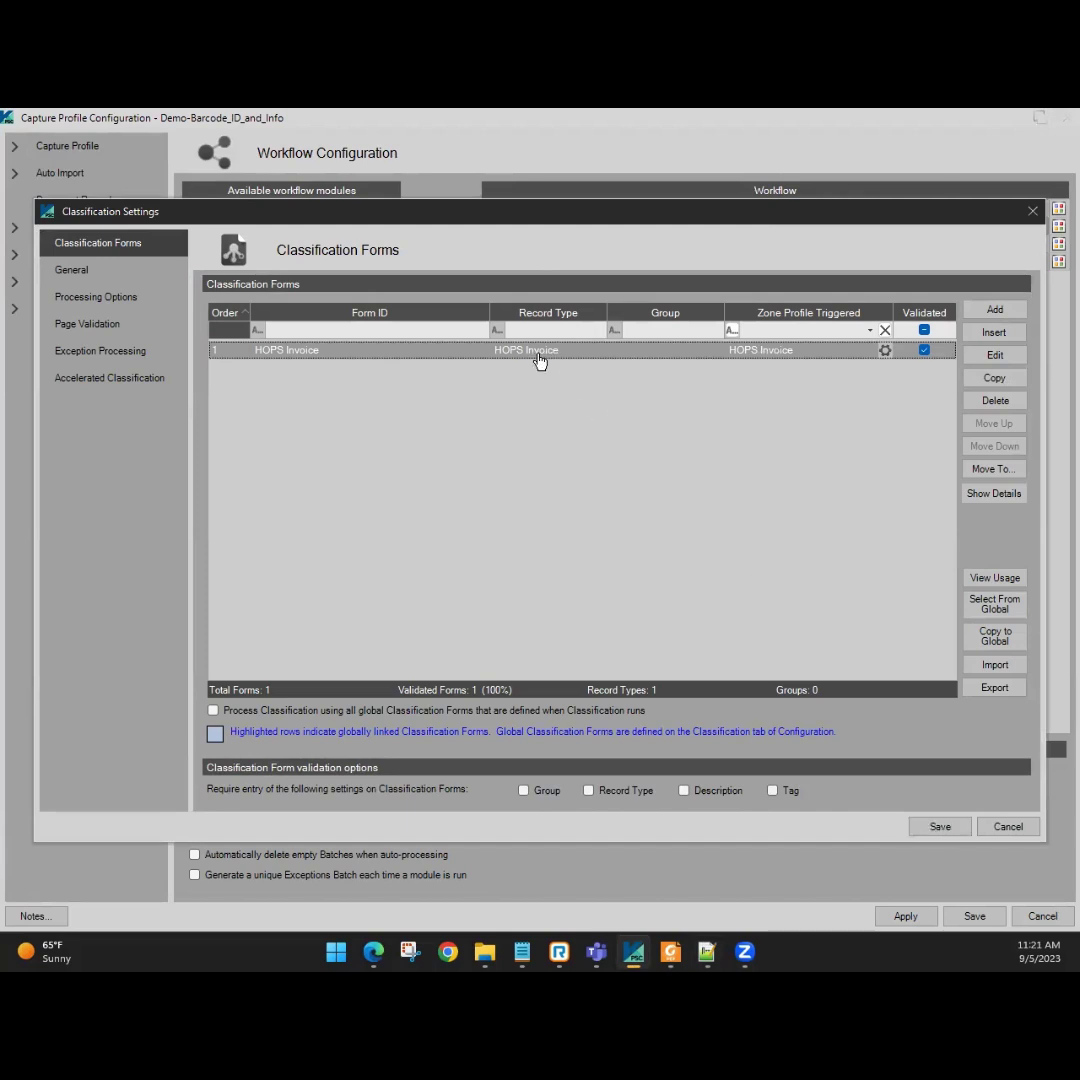
double_click(538, 360)
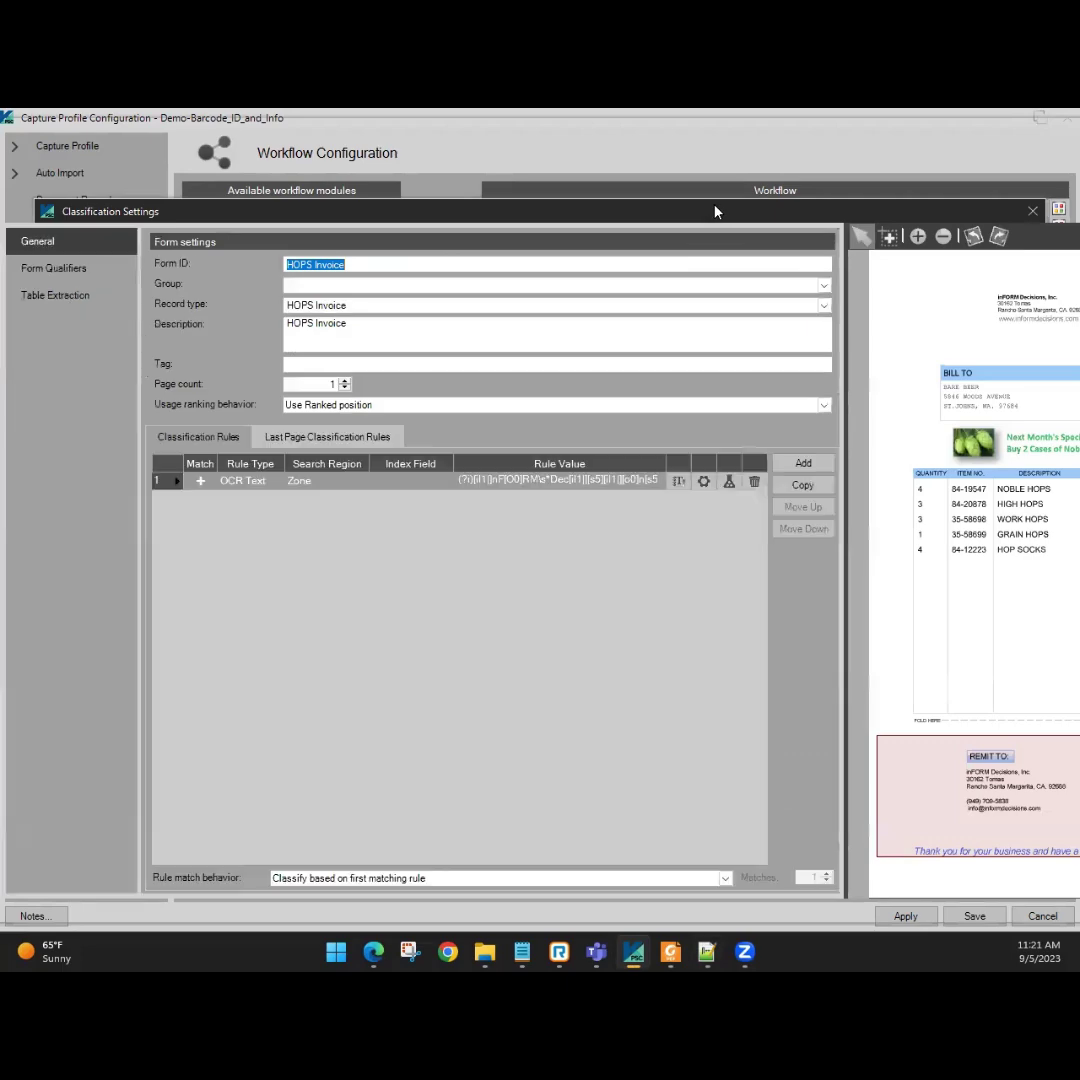
double_click(715, 133)
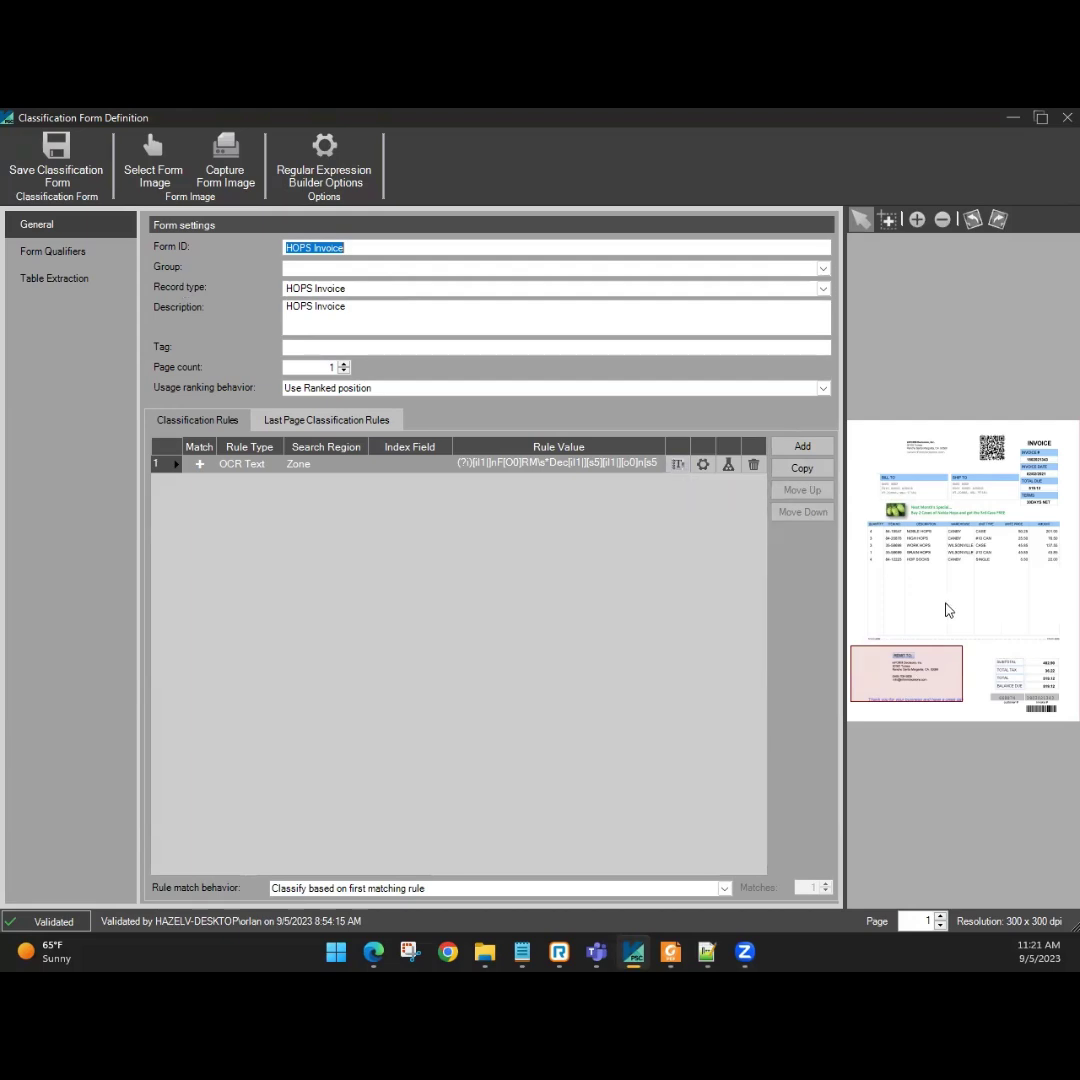
Replace the form's classification rule with a new OCR text rule captured from "inFORM Decisions" in the remit-to block
left_click(753, 467)
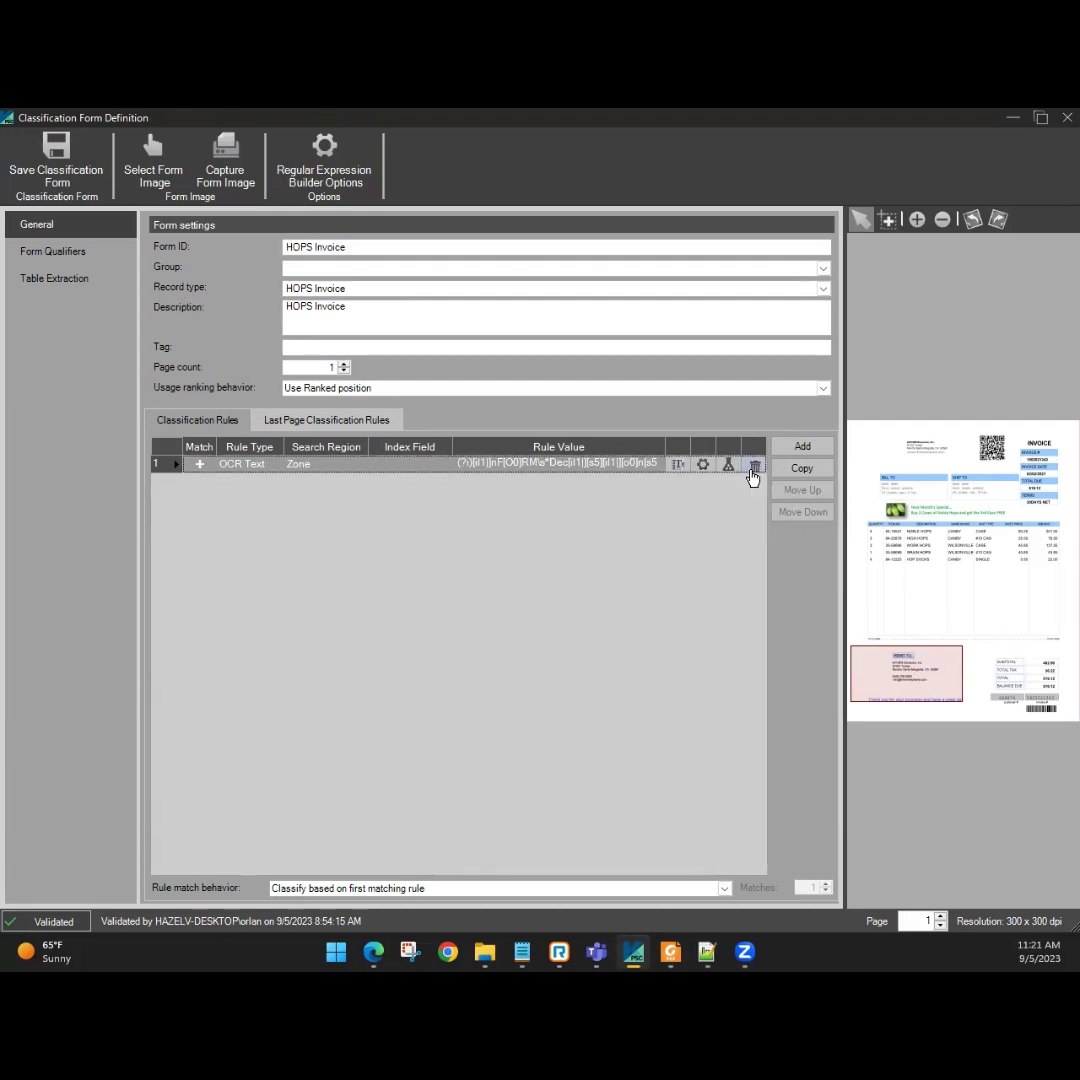
left_click(622, 566)
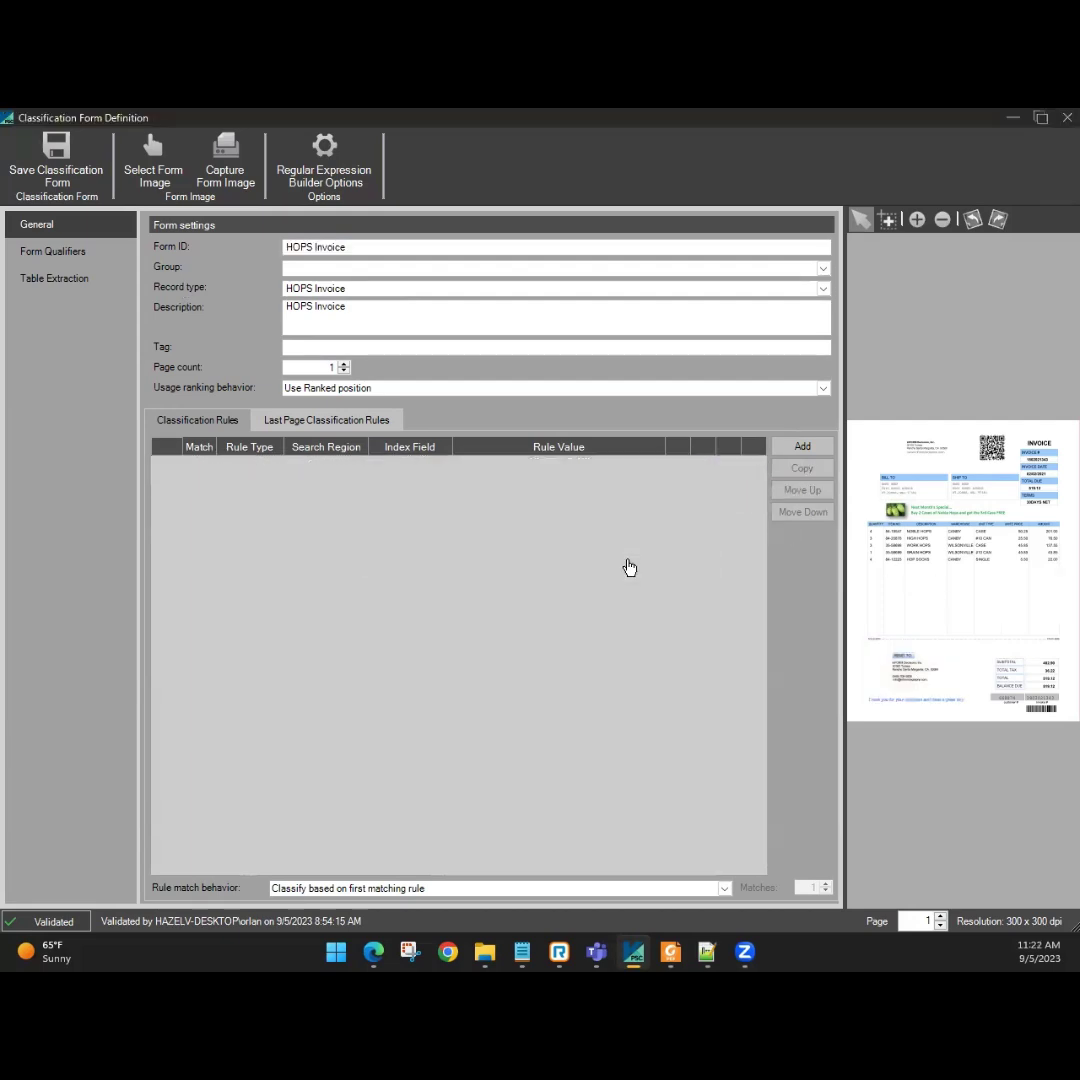
left_click(802, 446)
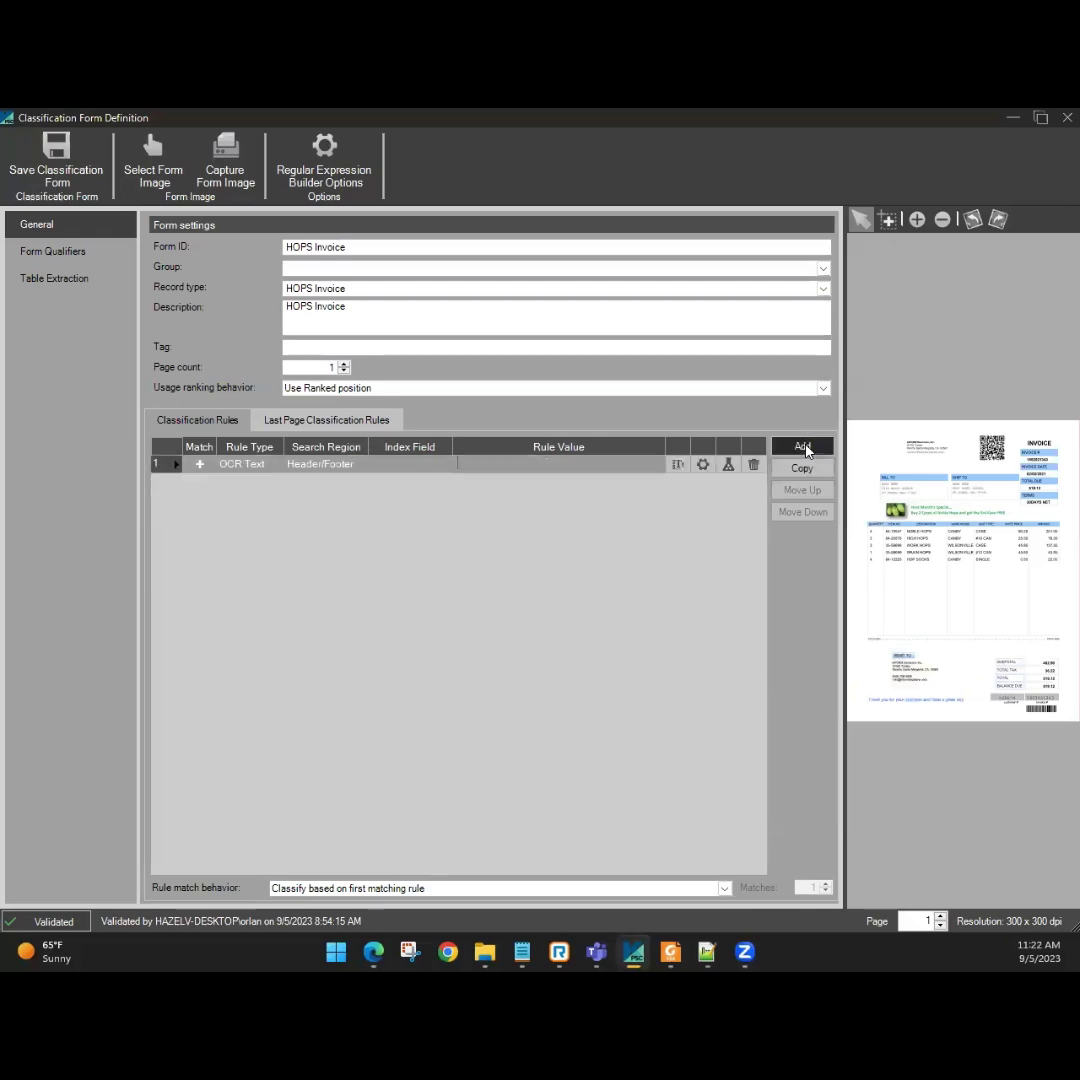
left_click(674, 470)
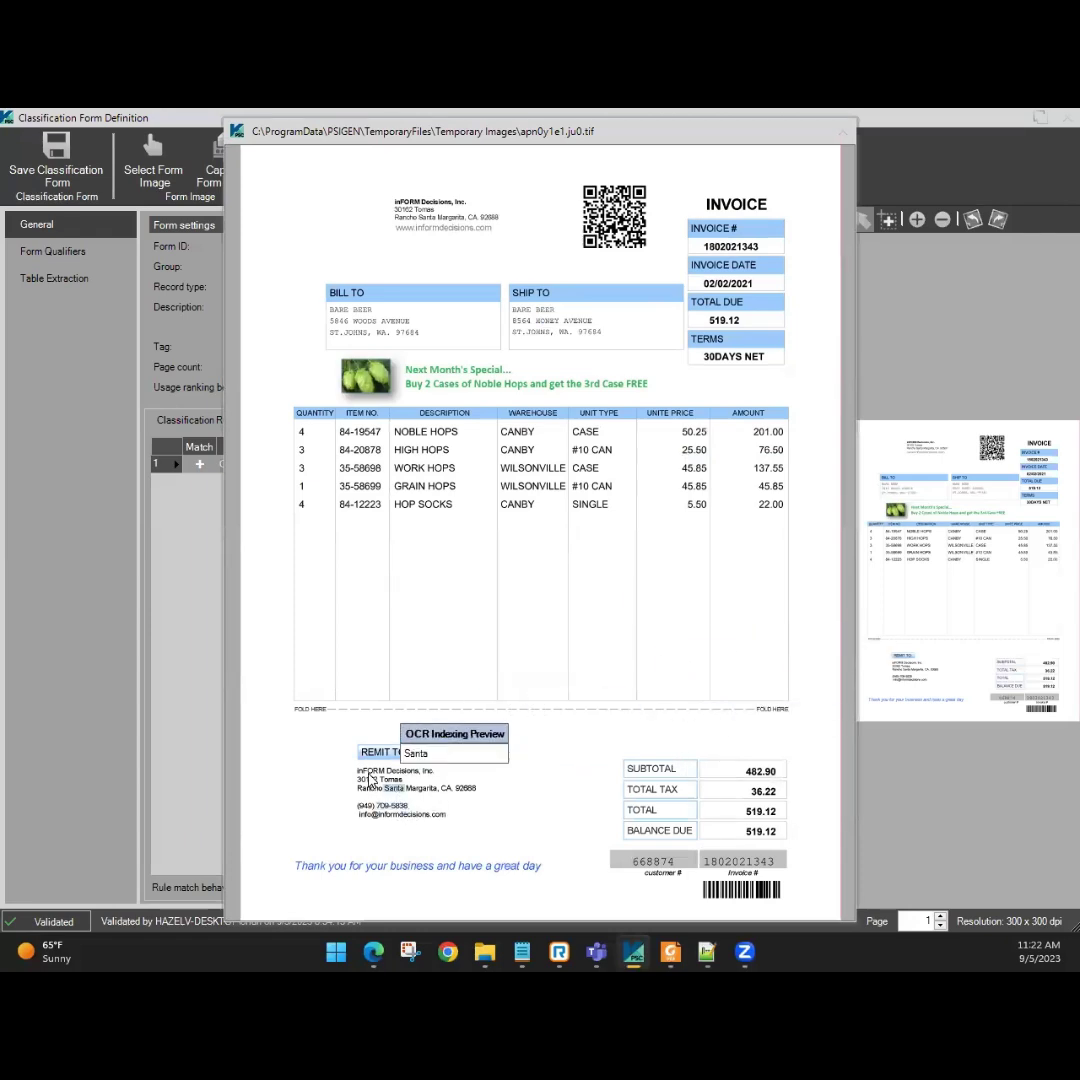
left_click_drag(369, 779, 404, 778)
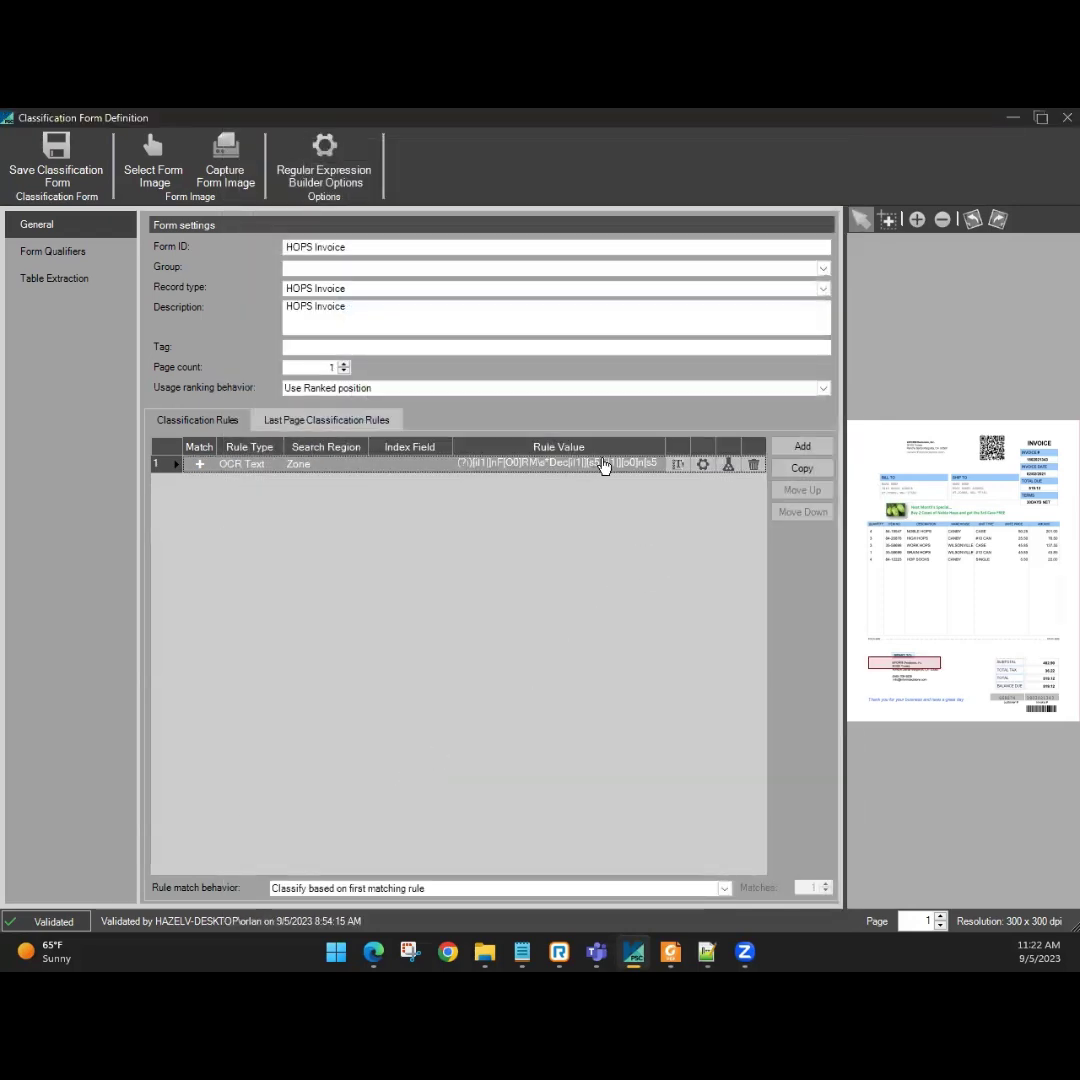
Review the new rule's regular expression in the Regular Expression Editor and save it as it is
left_click(702, 466)
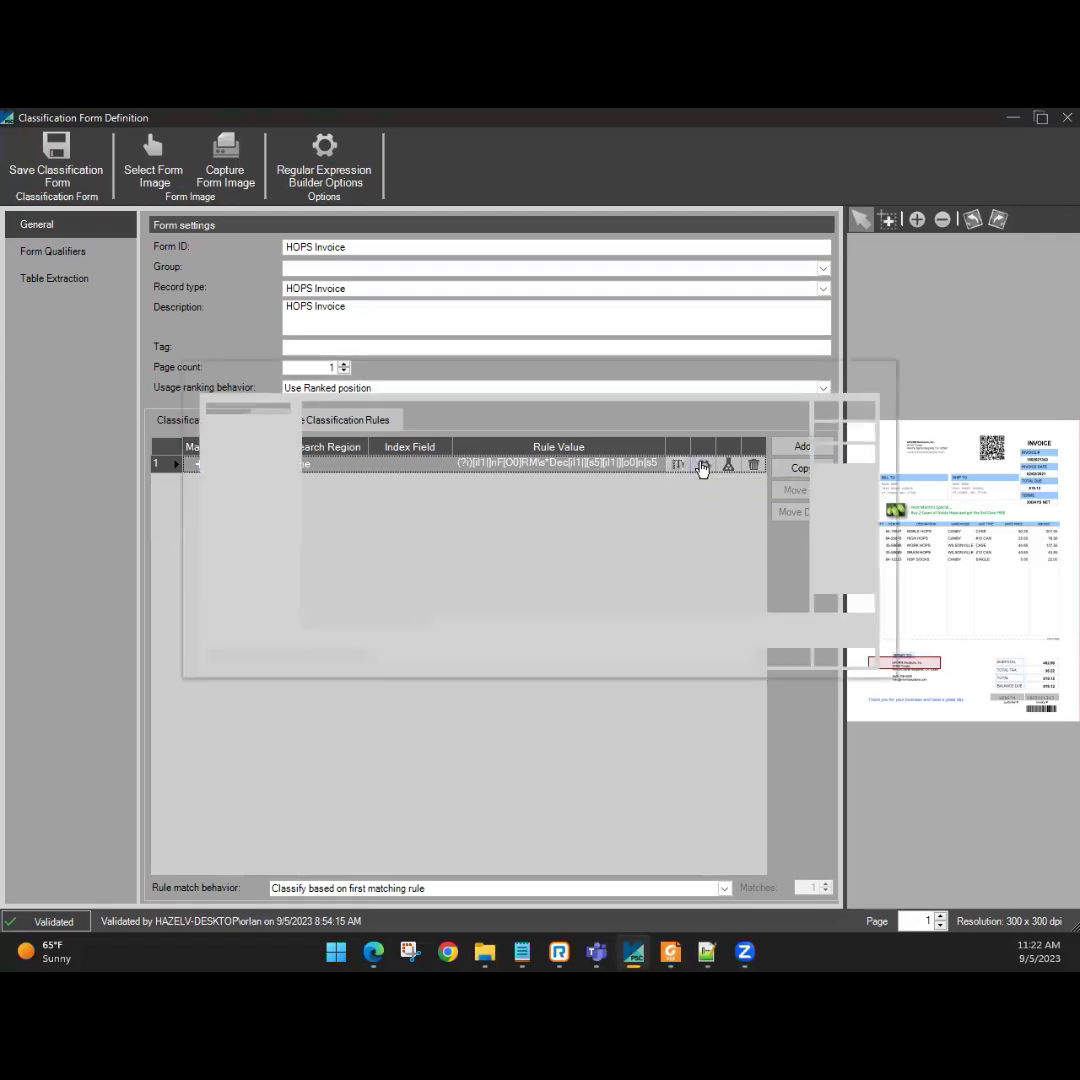
left_click(505, 403)
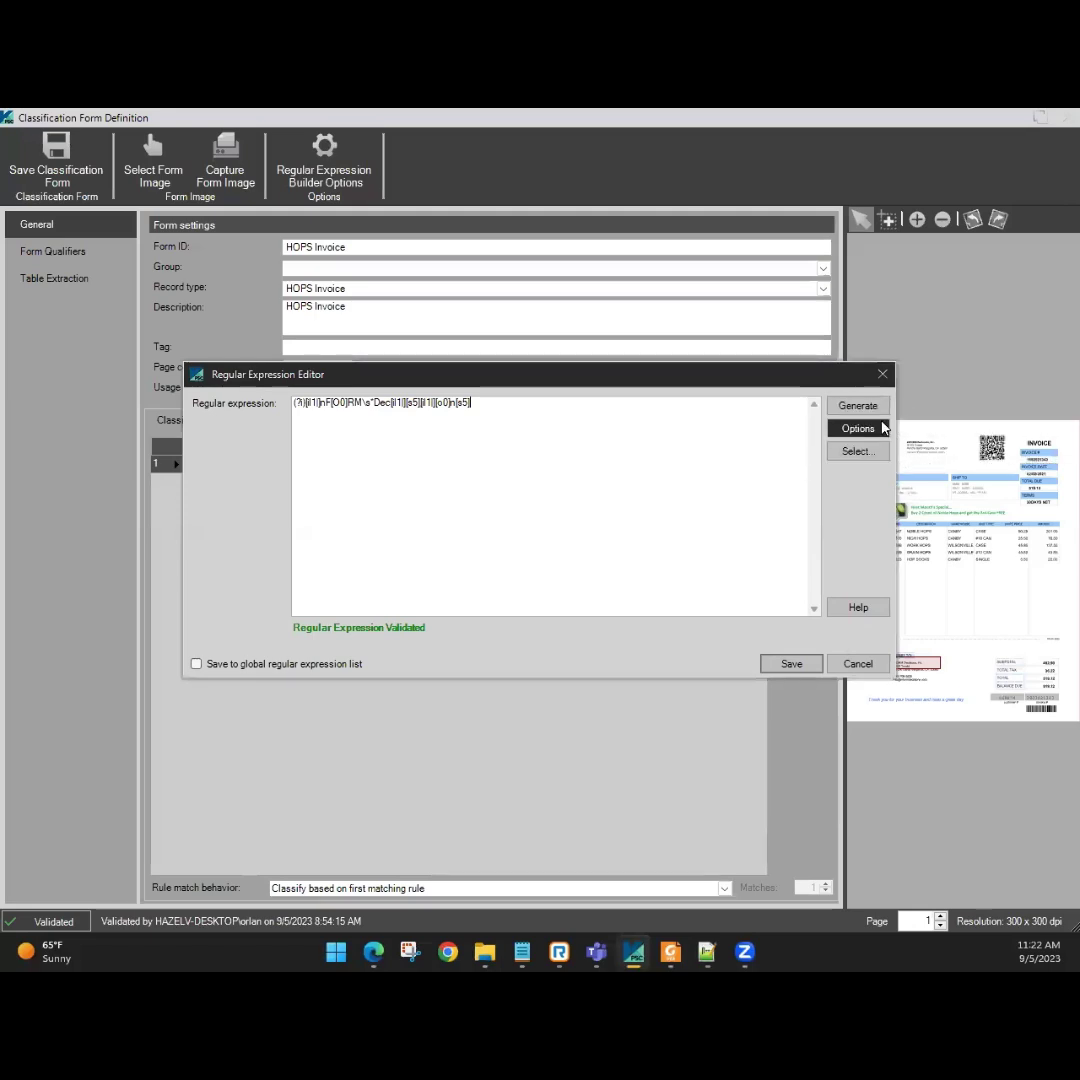
left_click(805, 670)
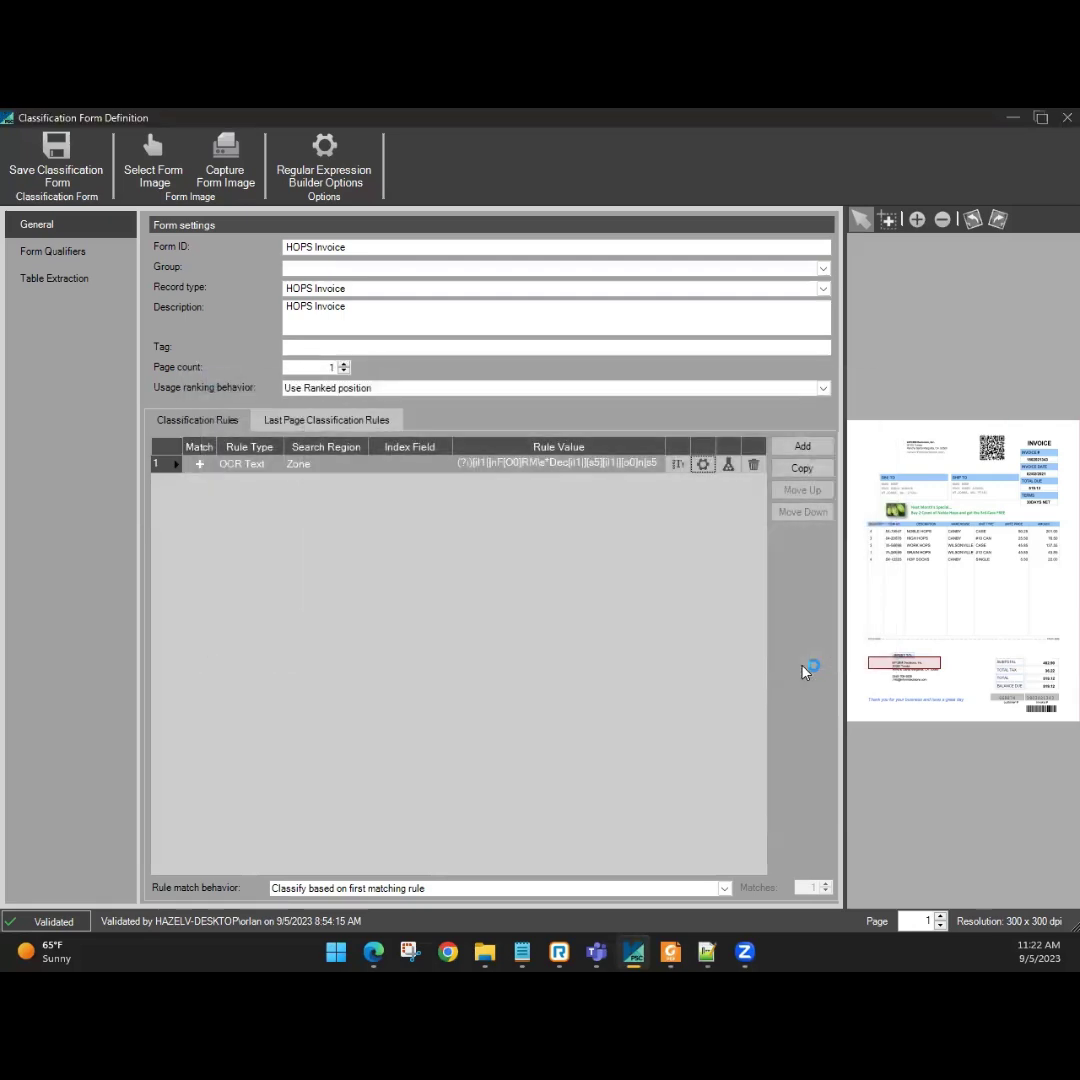
Enlarge the rule's search zone to cover the whole remit-to block and thank-you line, and test the rule against the form
left_click(895, 660)
left_click_drag(866, 656, 848, 645)
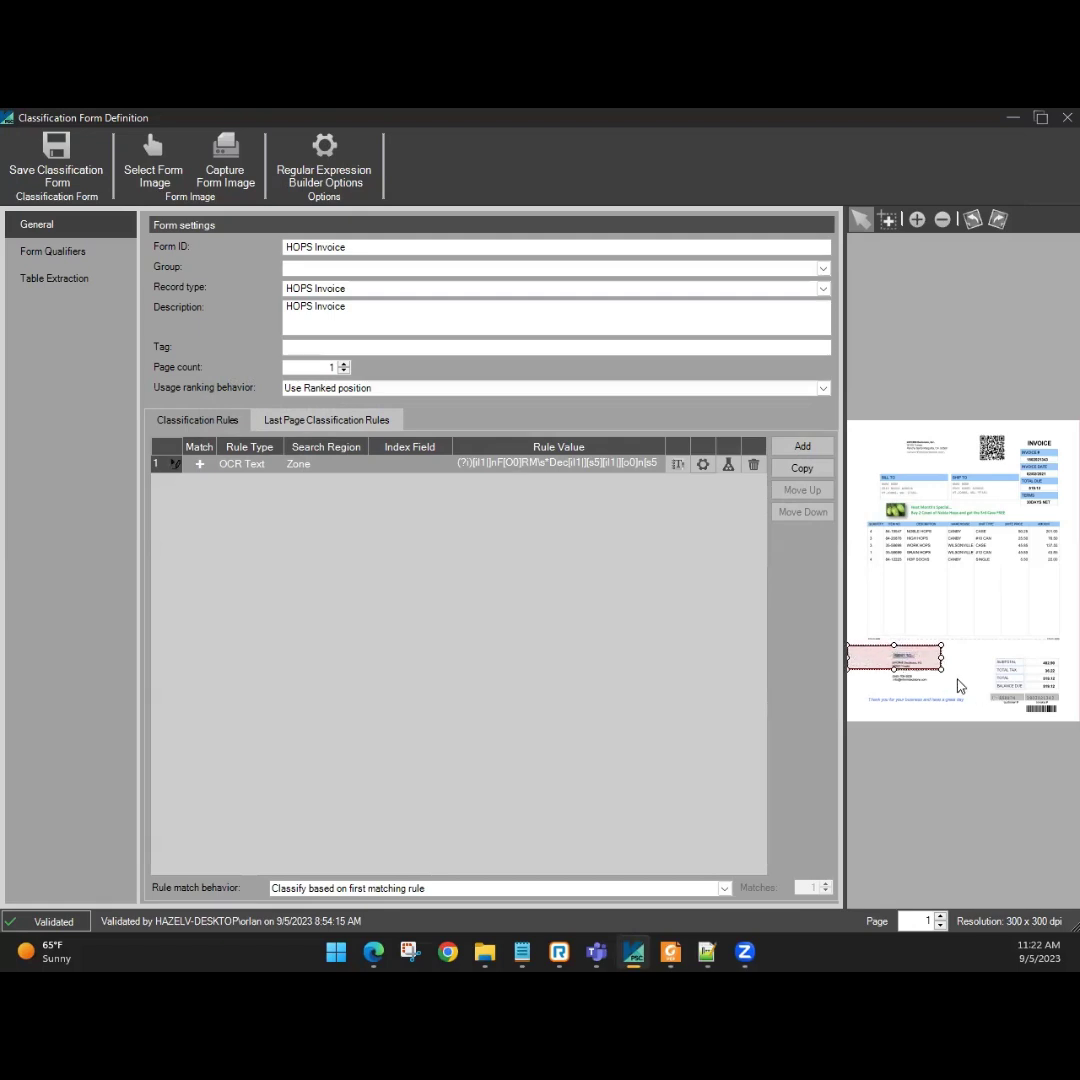
left_click_drag(941, 669, 977, 716)
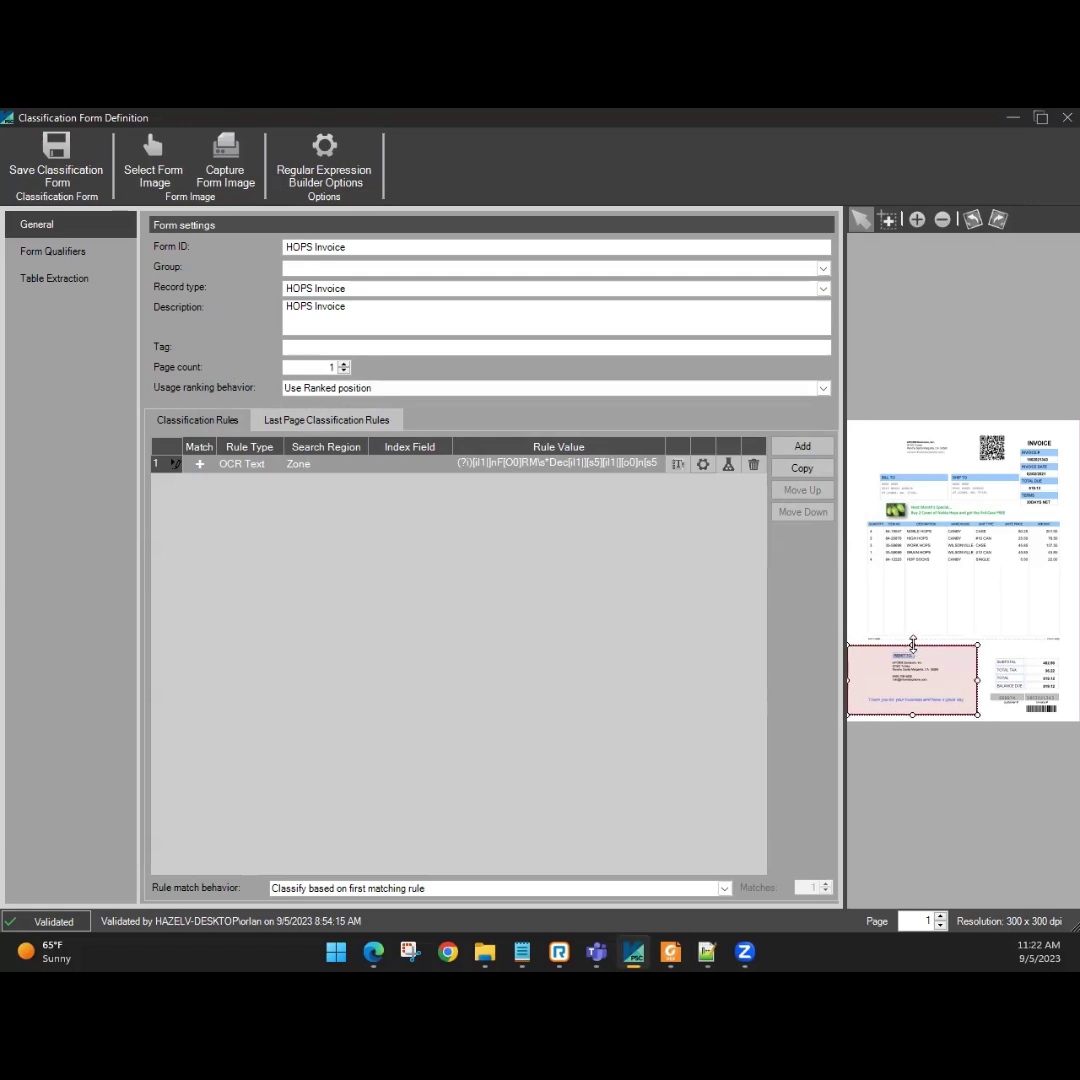
left_click_drag(913, 643, 912, 636)
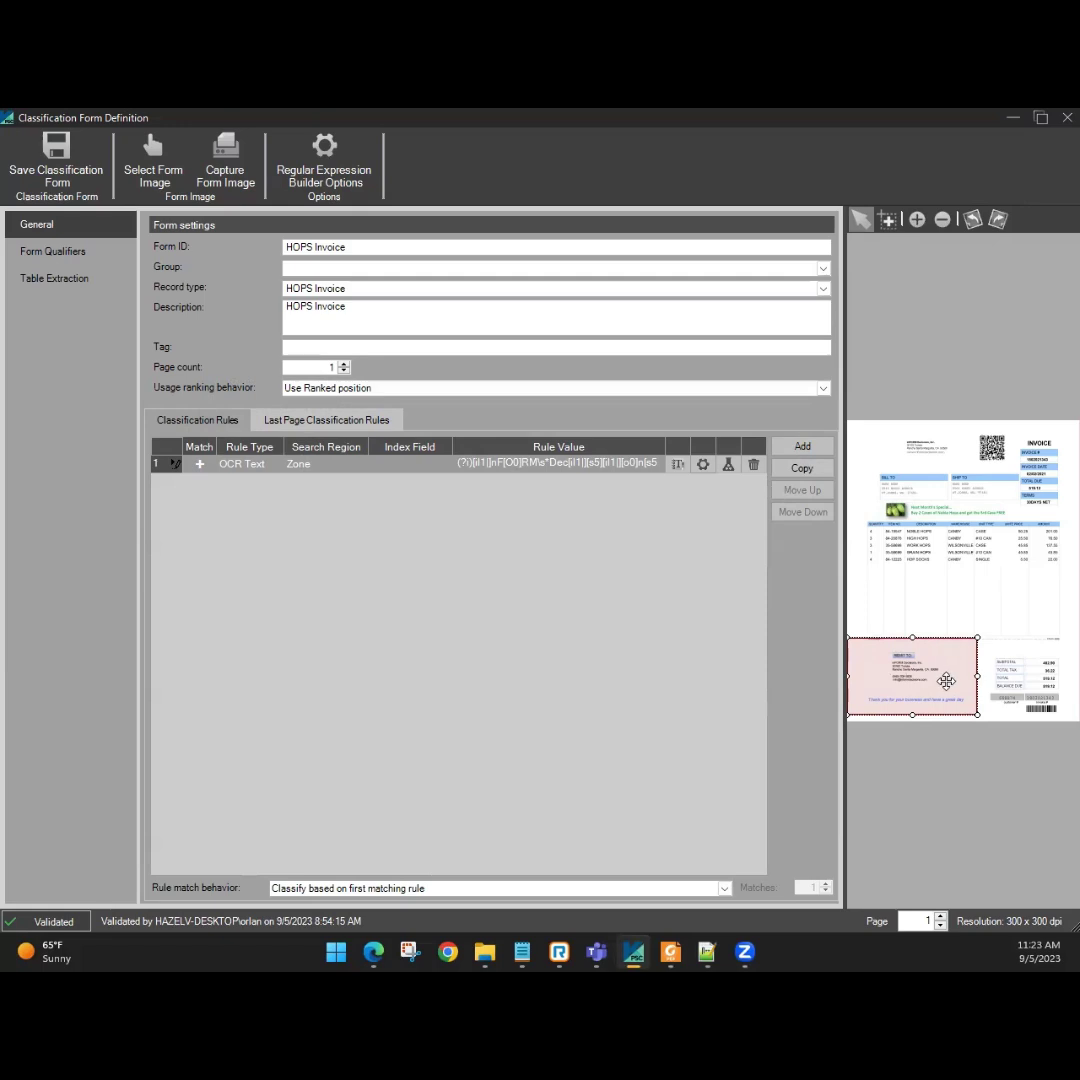
left_click(728, 470)
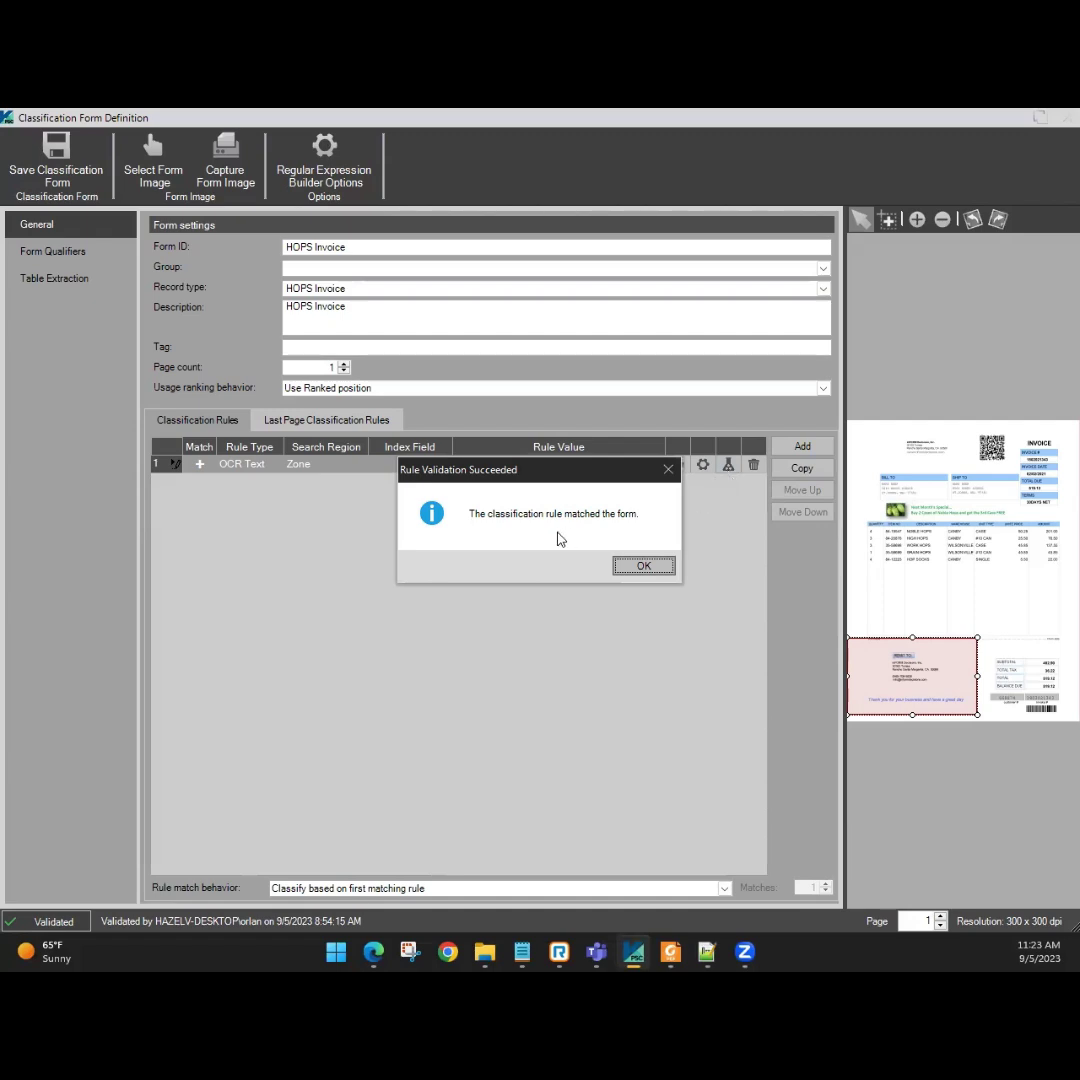
left_click(644, 566)
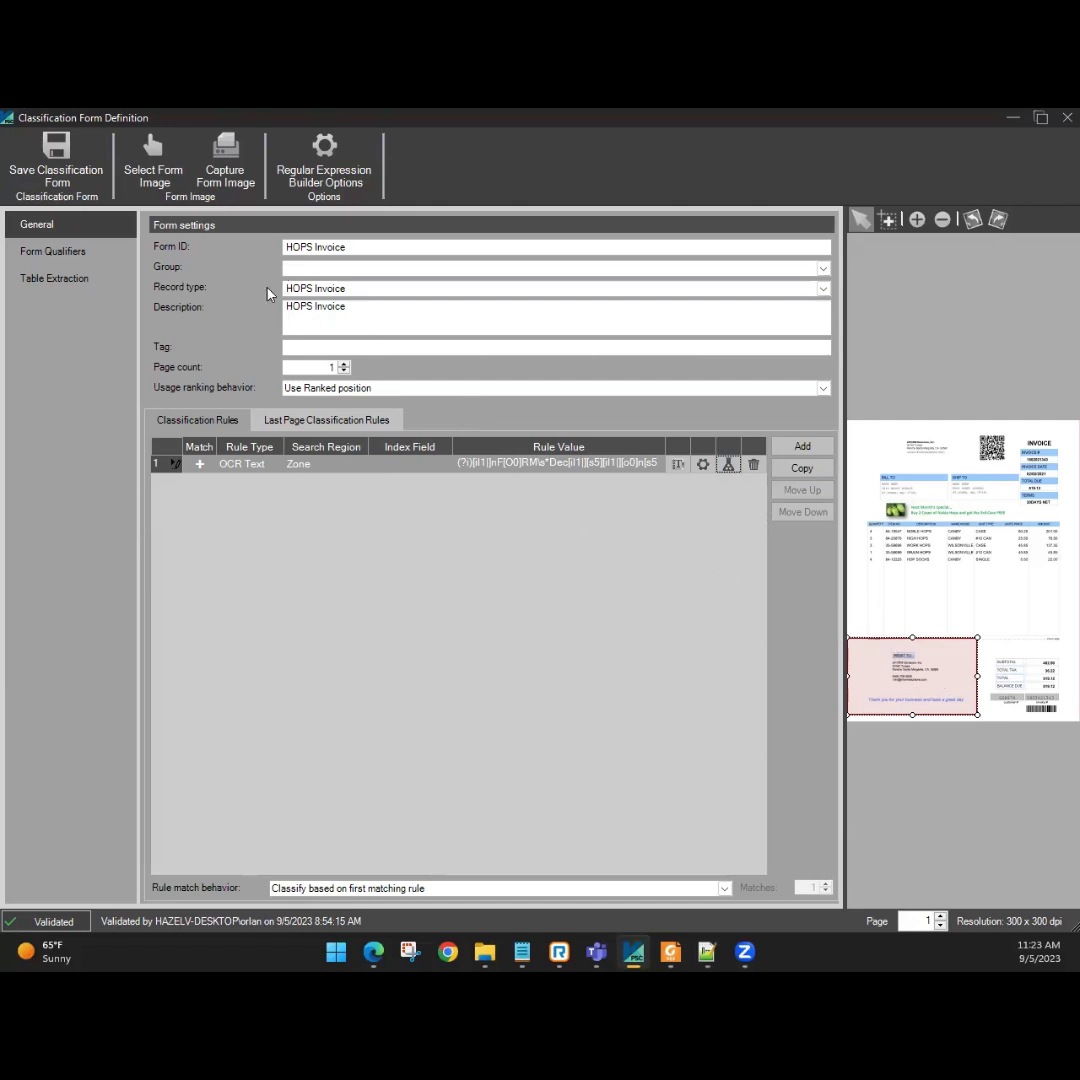
Save the HOPS Invoice classification form with the Classification settings, and open the profile's document index fields
left_click(48, 170)
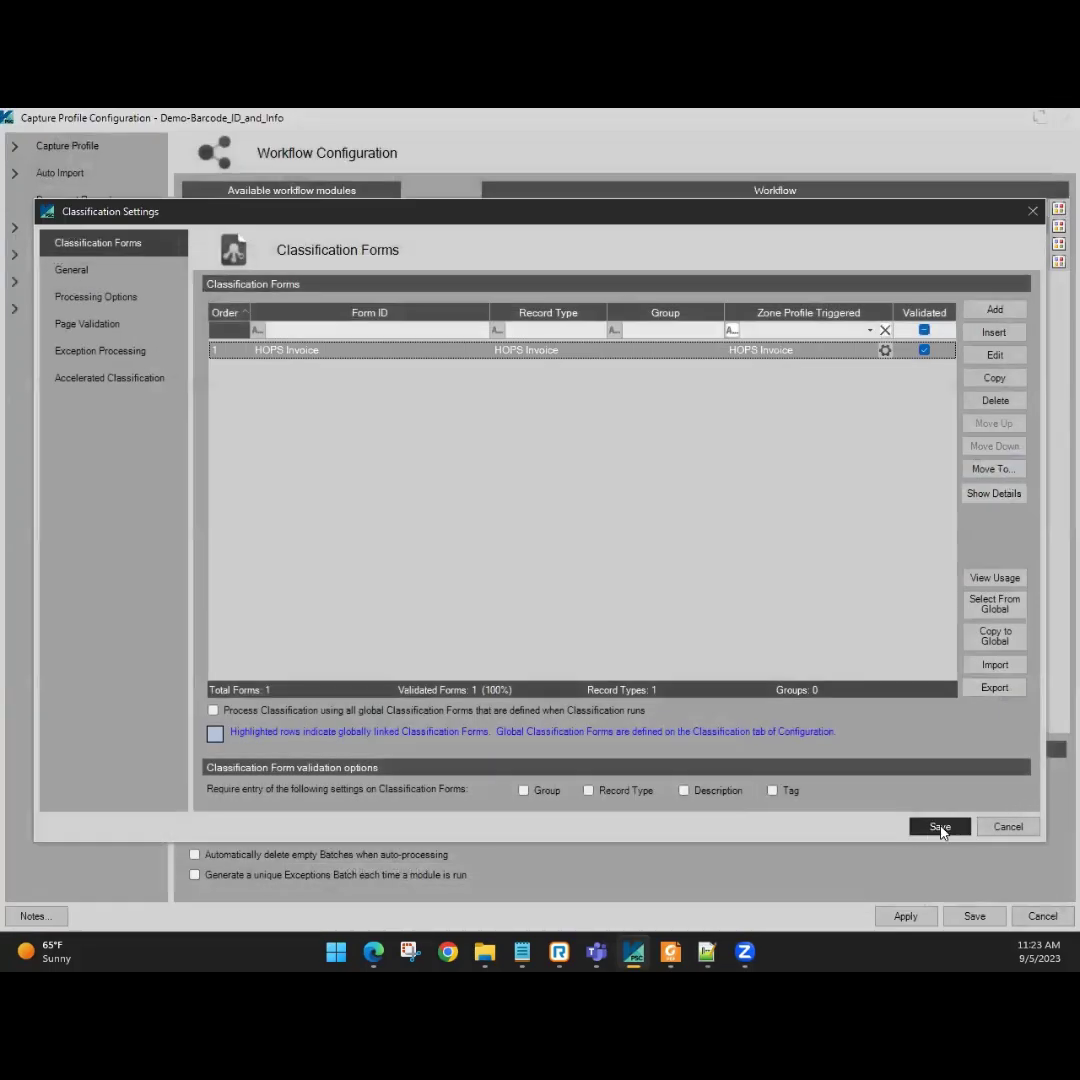
left_click(939, 828)
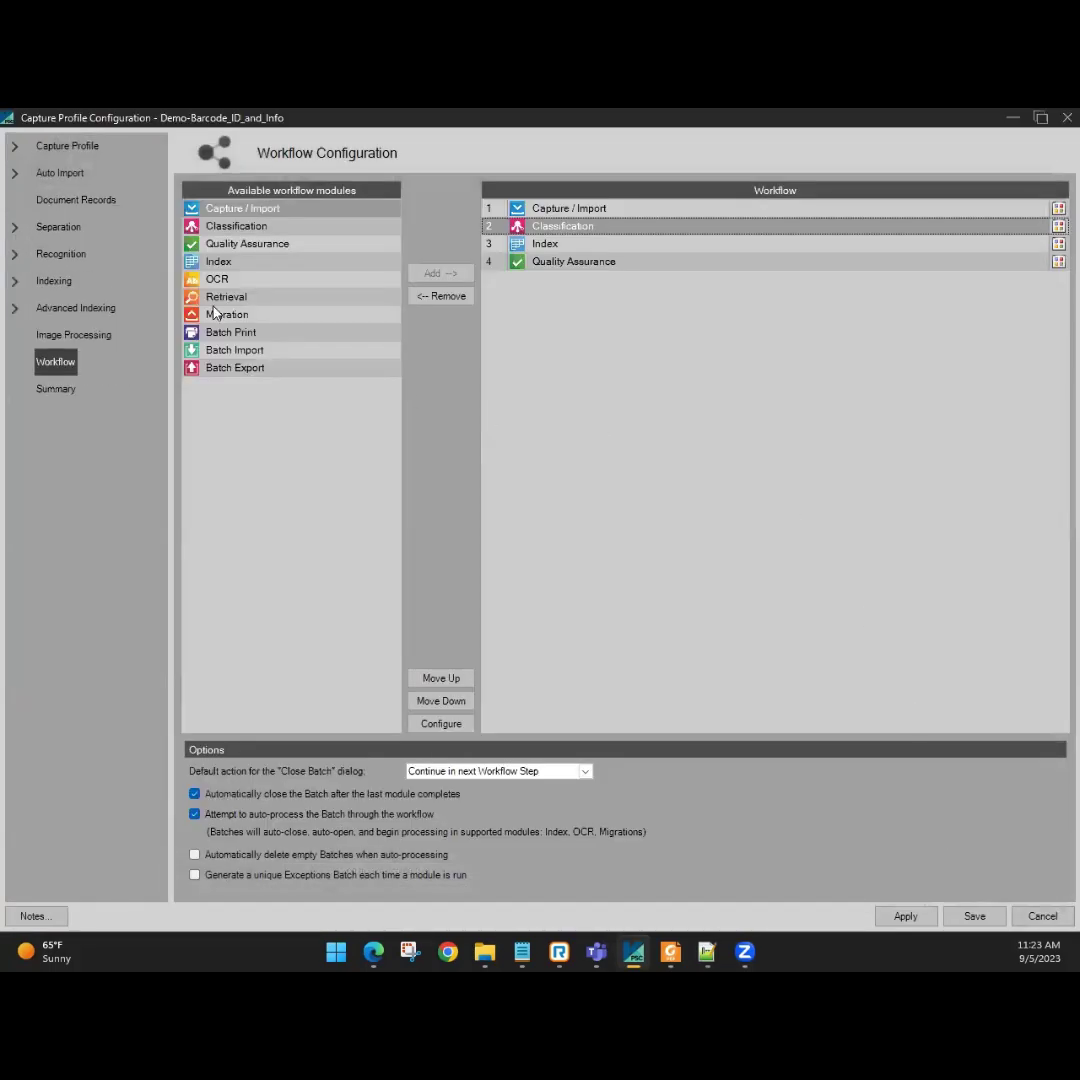
left_click(58, 283)
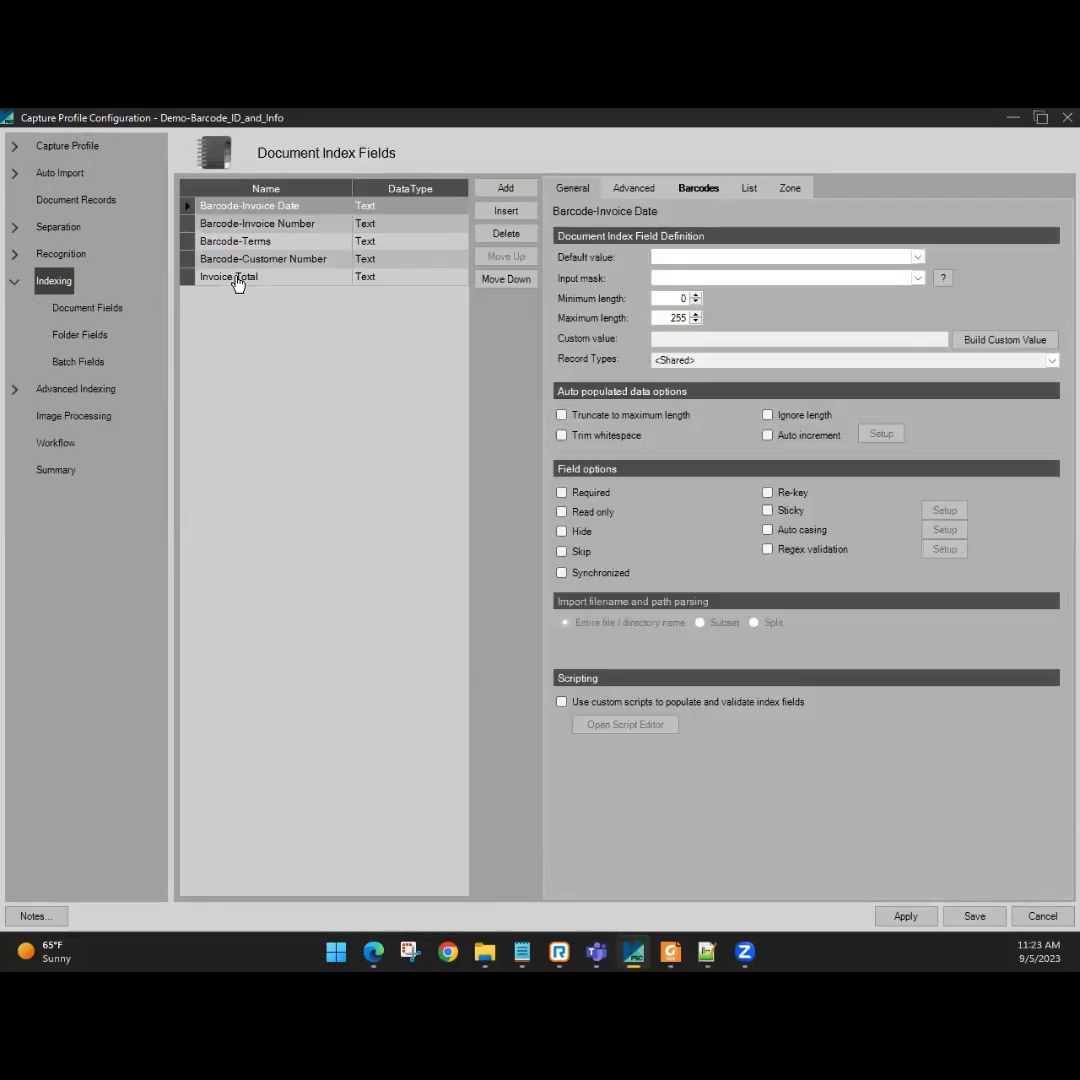
Review the general definitions of the four barcode index fields and the Invoice Total field
left_click(232, 228)
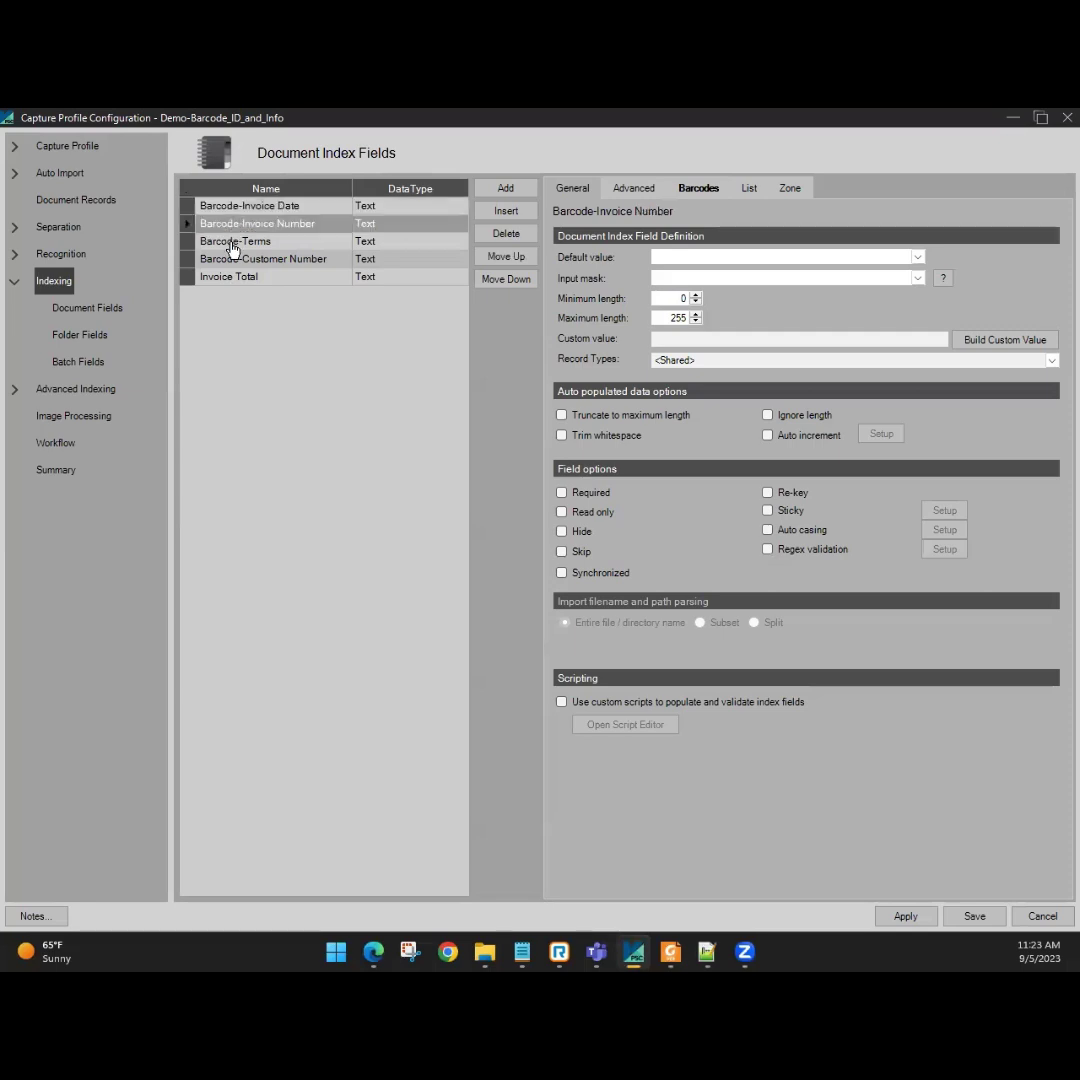
left_click(234, 243)
left_click(237, 261)
left_click(239, 277)
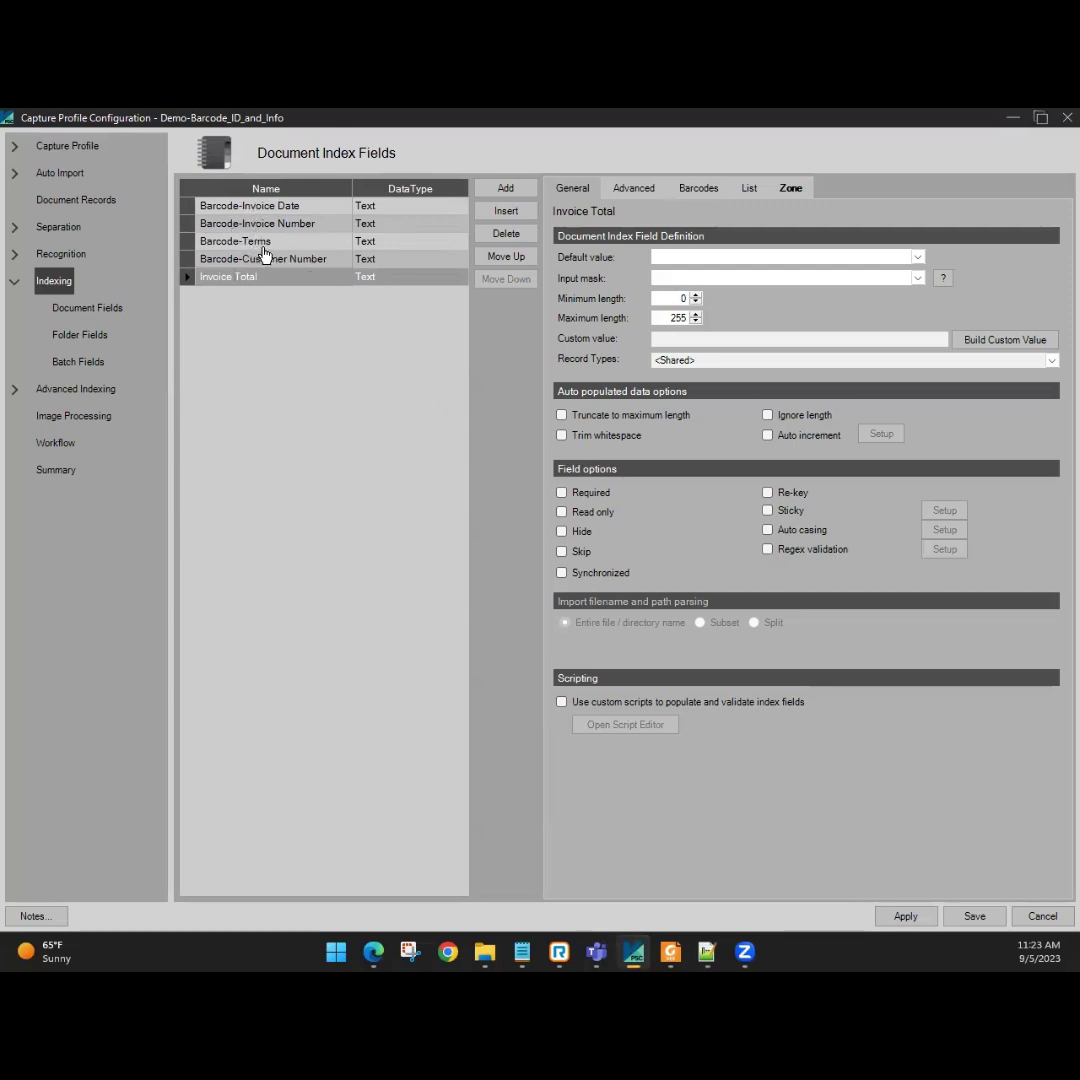
left_click(275, 210)
left_click(272, 224)
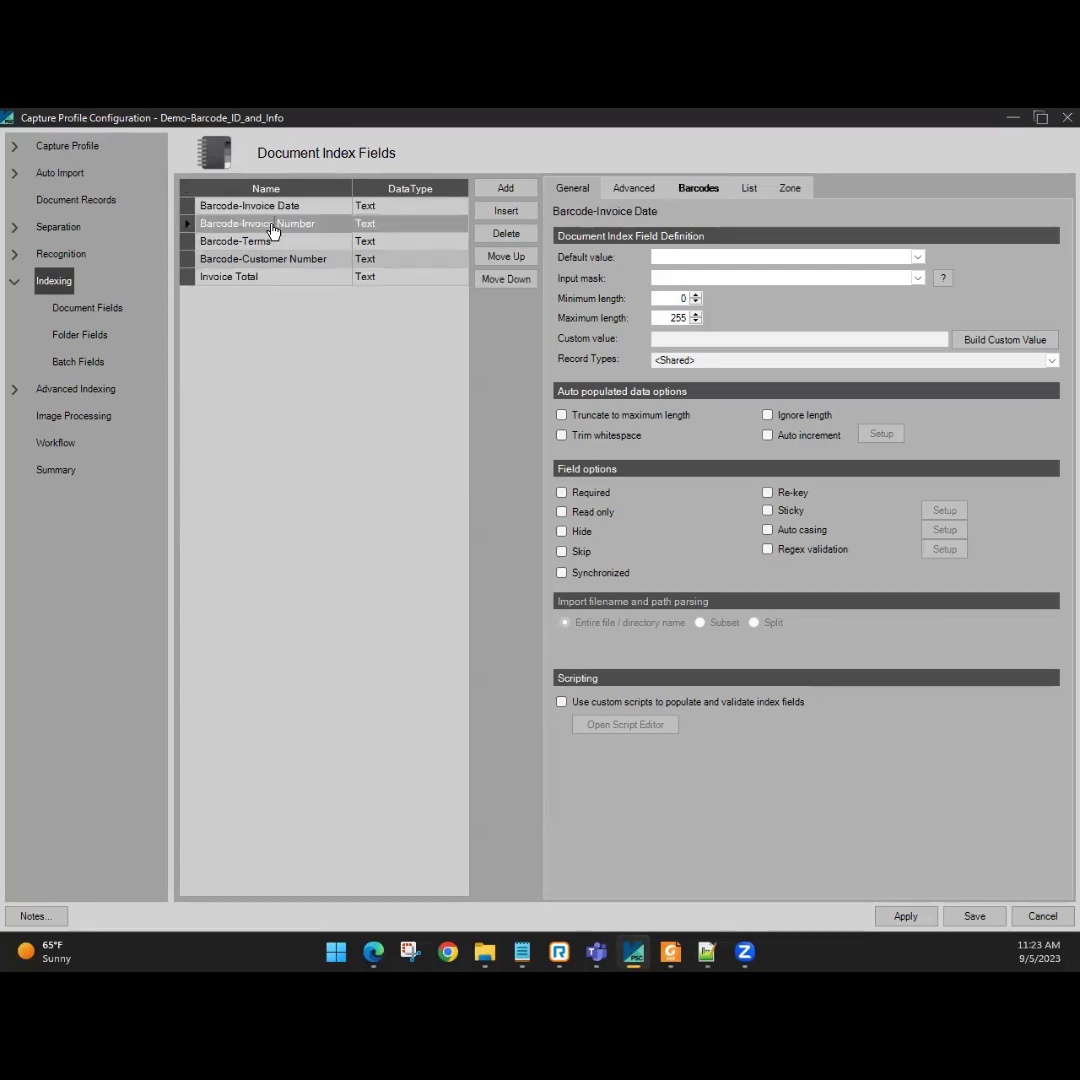
left_click(277, 243)
left_click(277, 262)
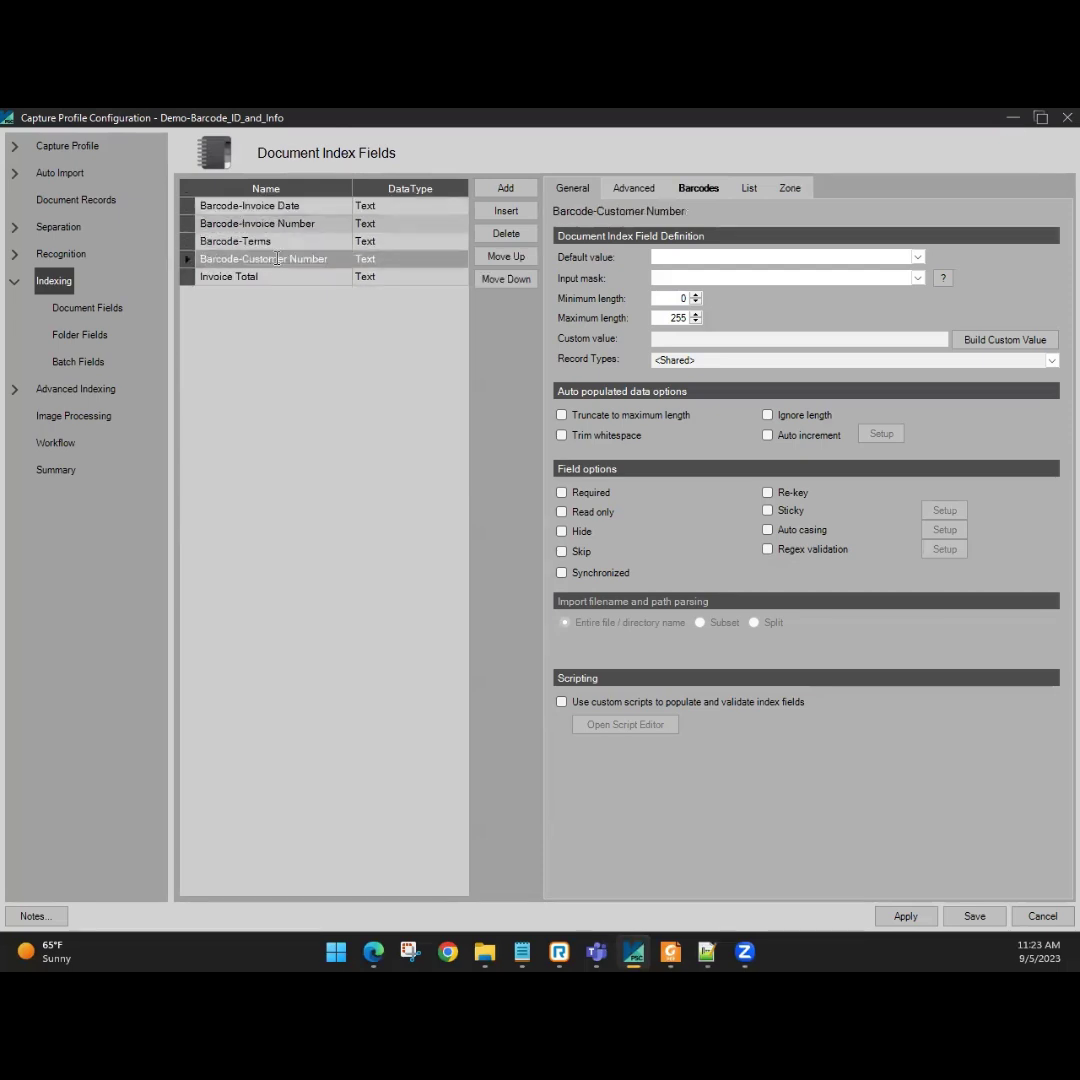
left_click(297, 208)
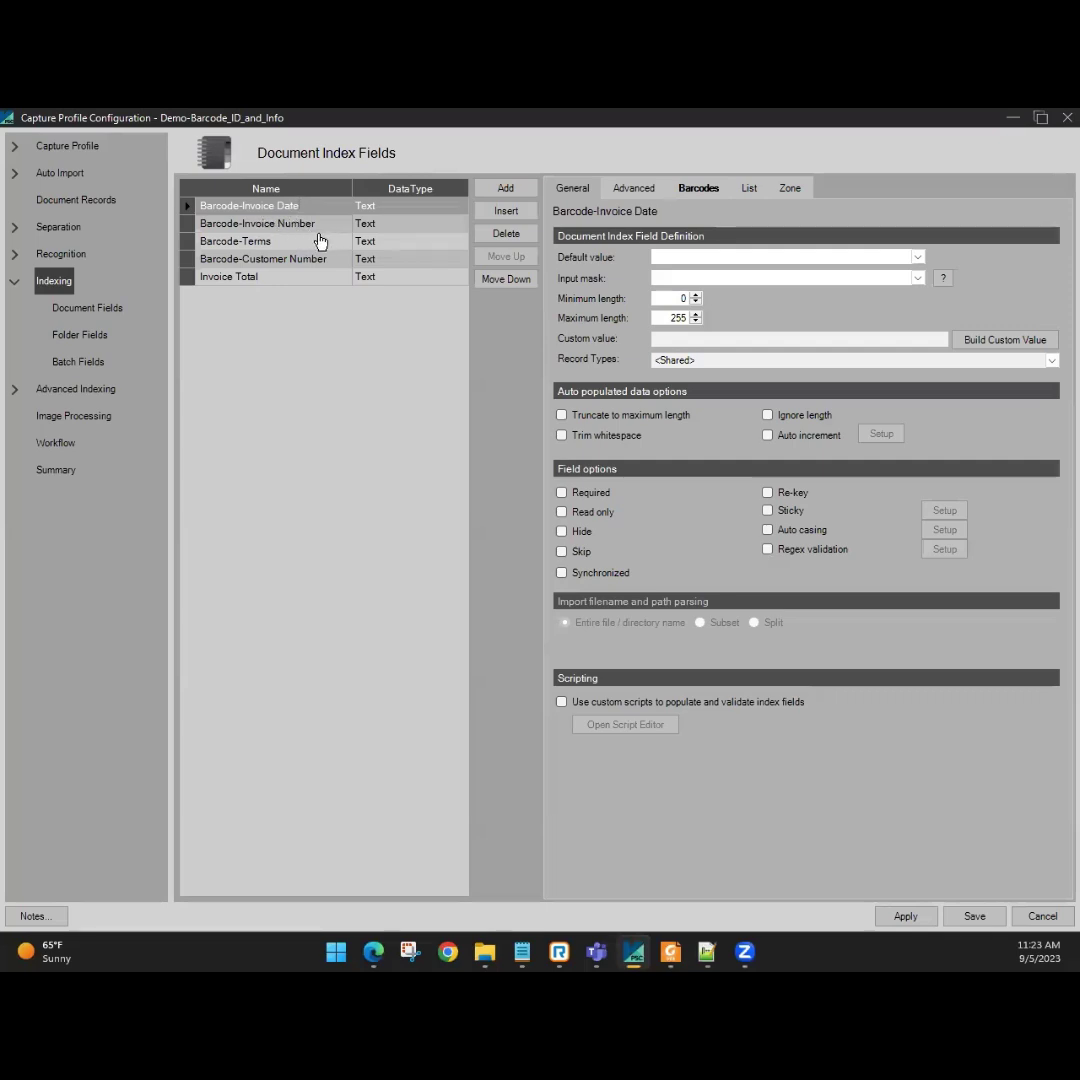
Examine the barcode mapping, available barcode types and parsing range of the Barcode-Invoice Date field
left_click(698, 189)
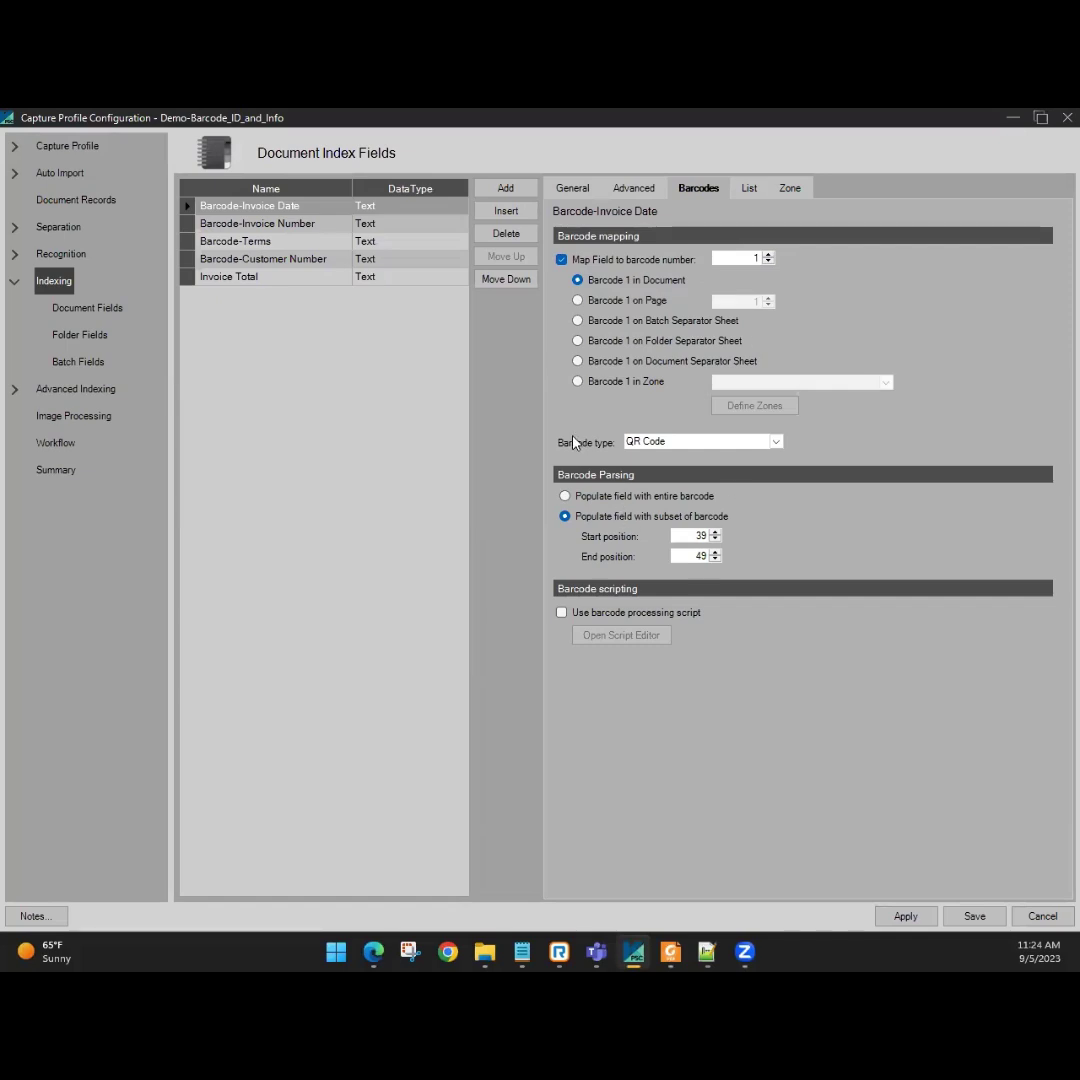
left_click(776, 443)
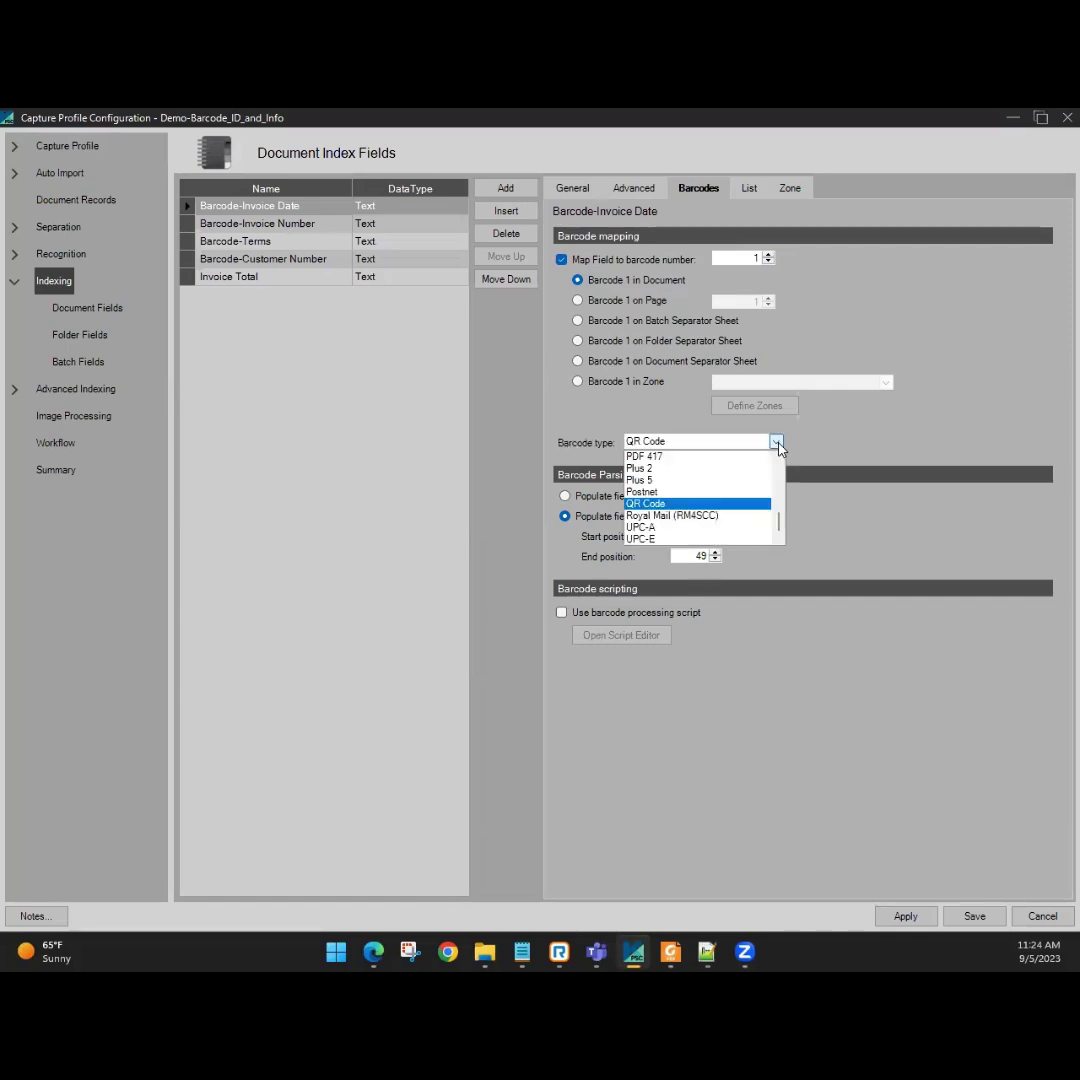
left_click(776, 443)
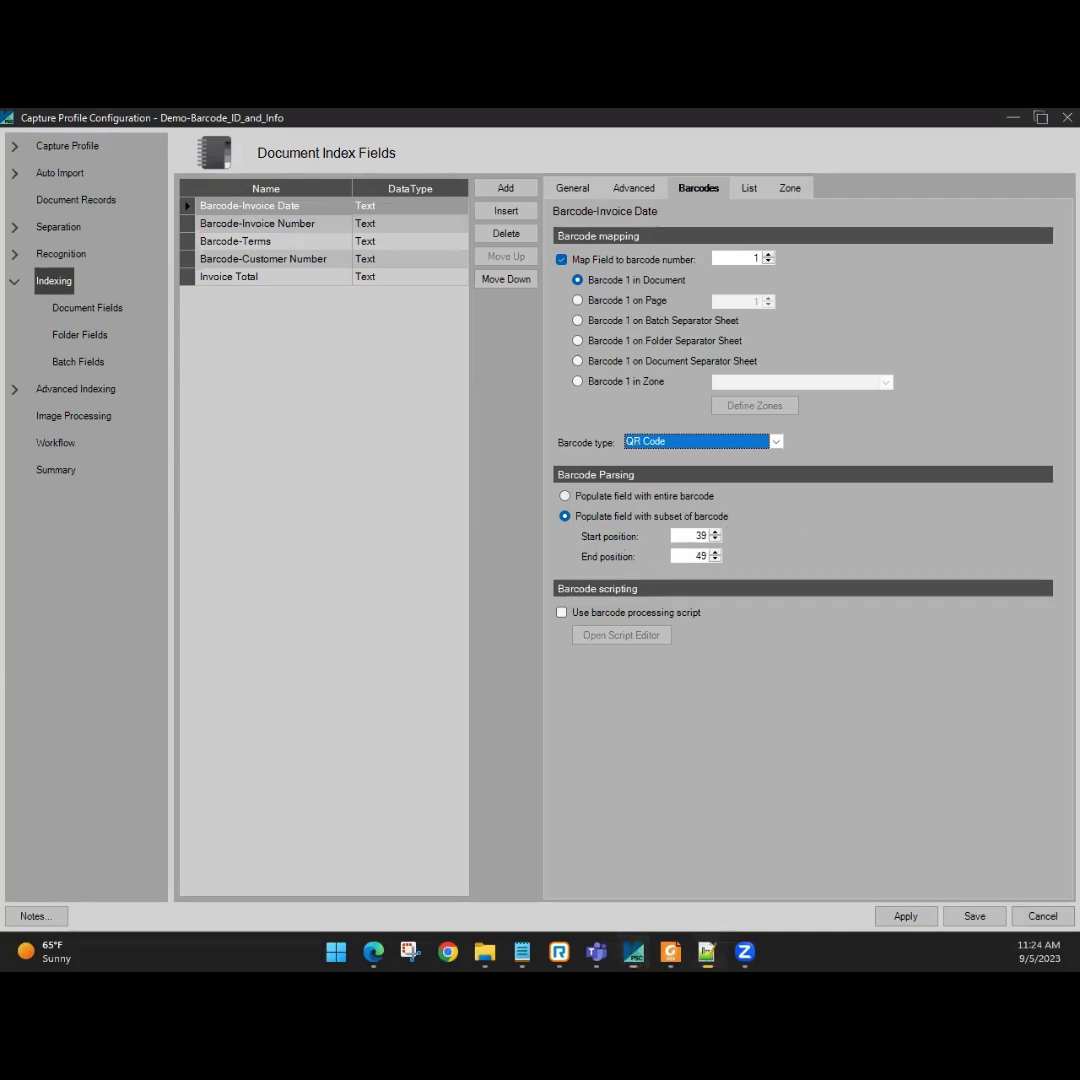
Switch to Notepad++ to check the character positions of the invoice date and invoice number in the sample barcode text, then move its window aside
key("alt+Tab")
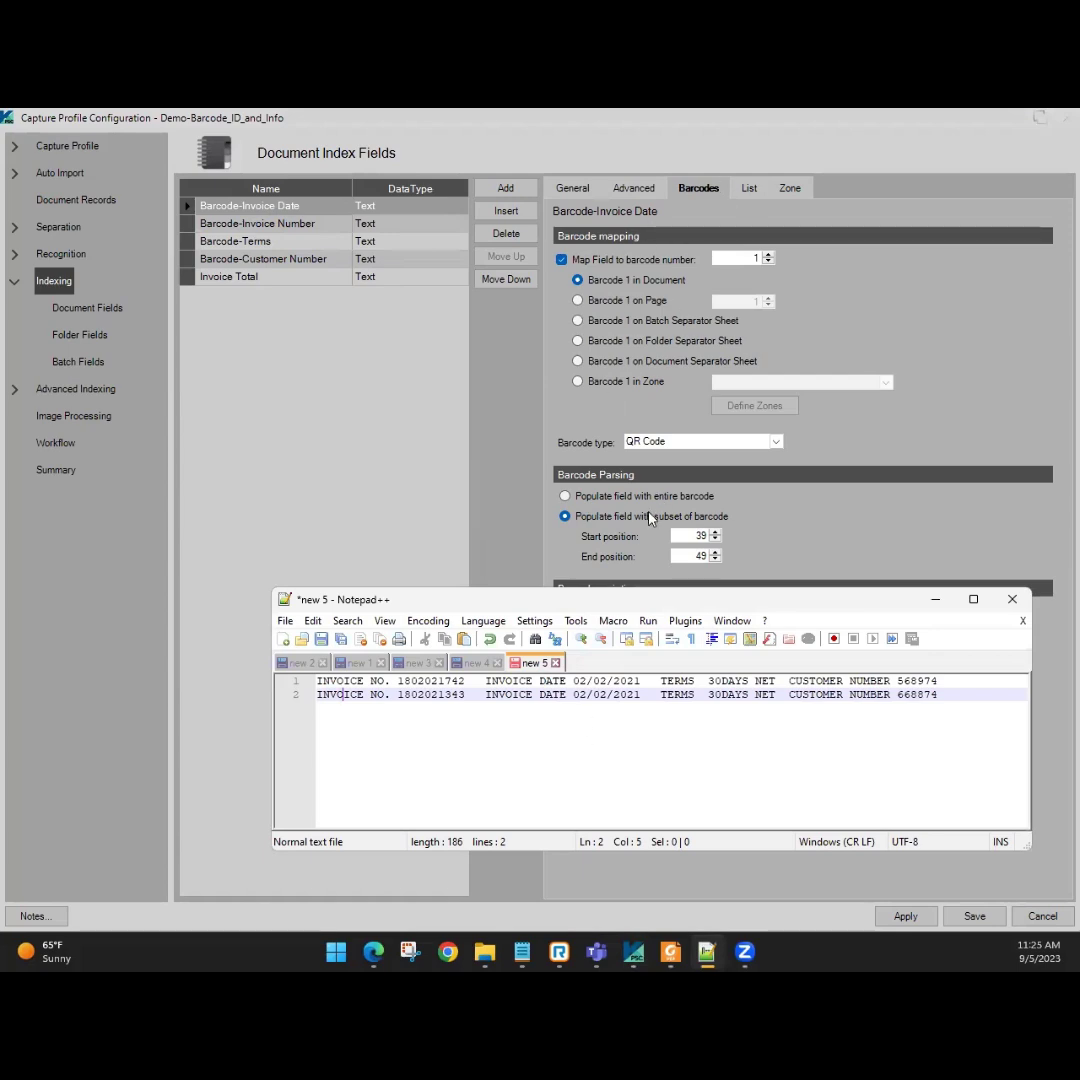
left_click(573, 681)
double_click(573, 681)
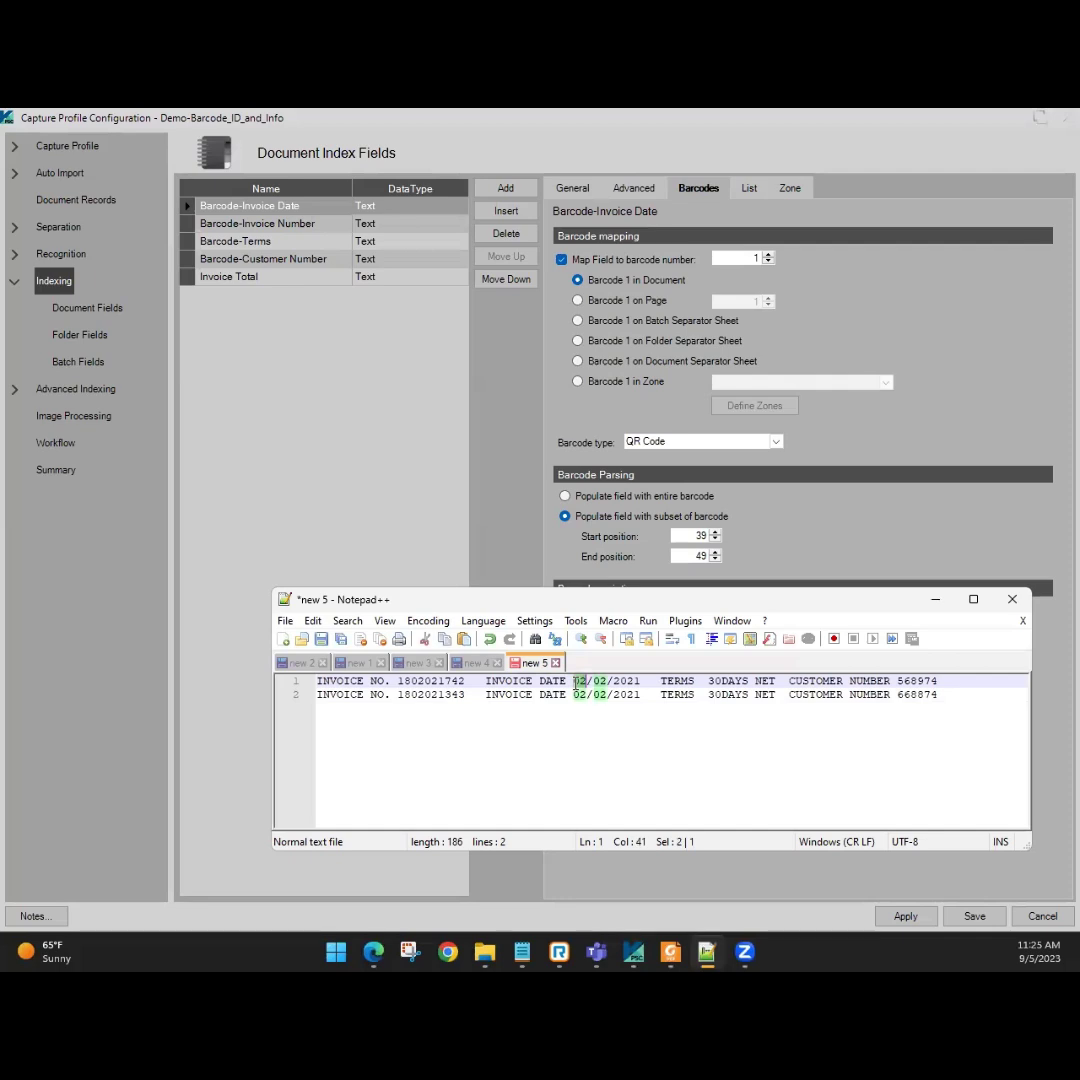
key("ctrl+End")
left_click_drag(573, 681, 577, 681)
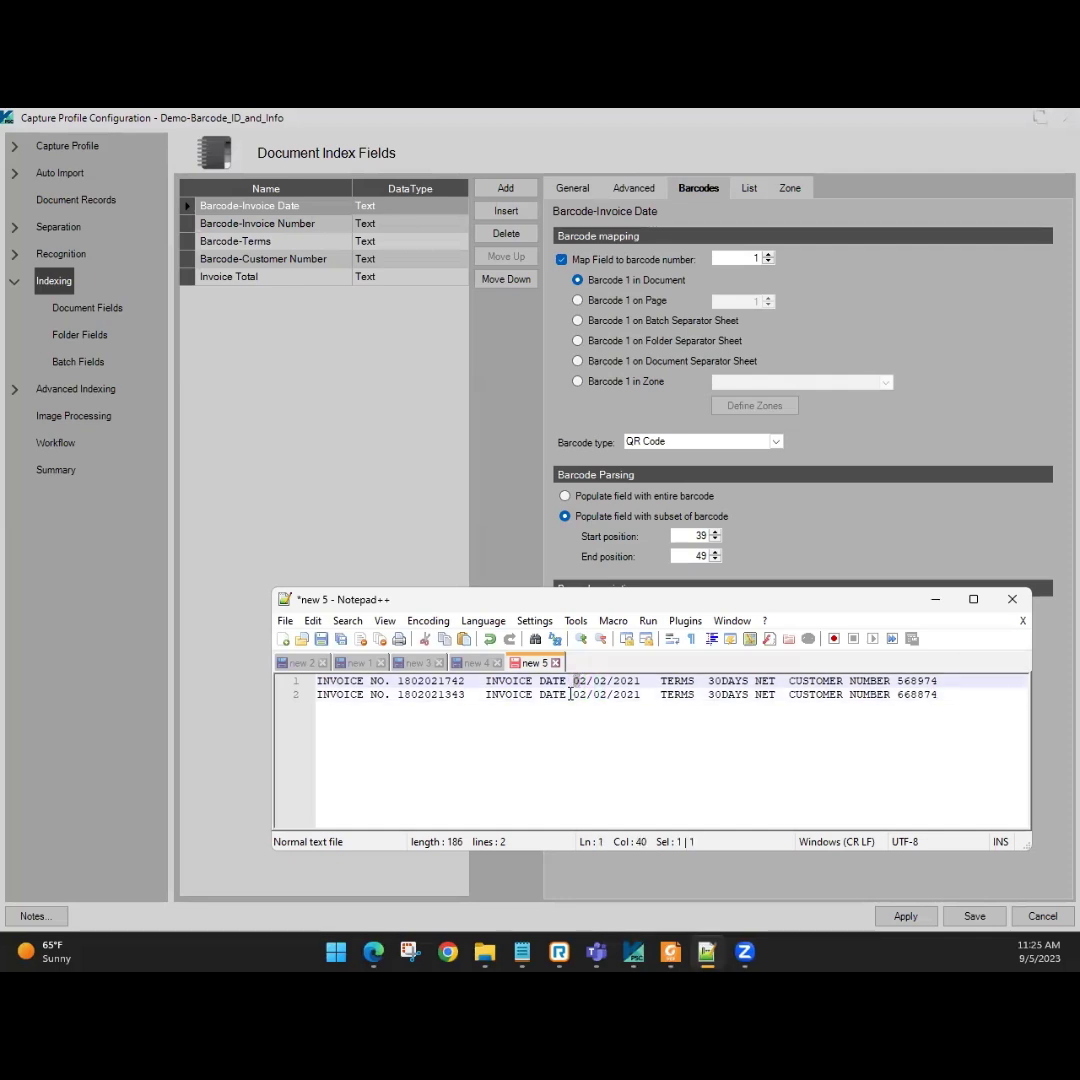
key("ctrl+End")
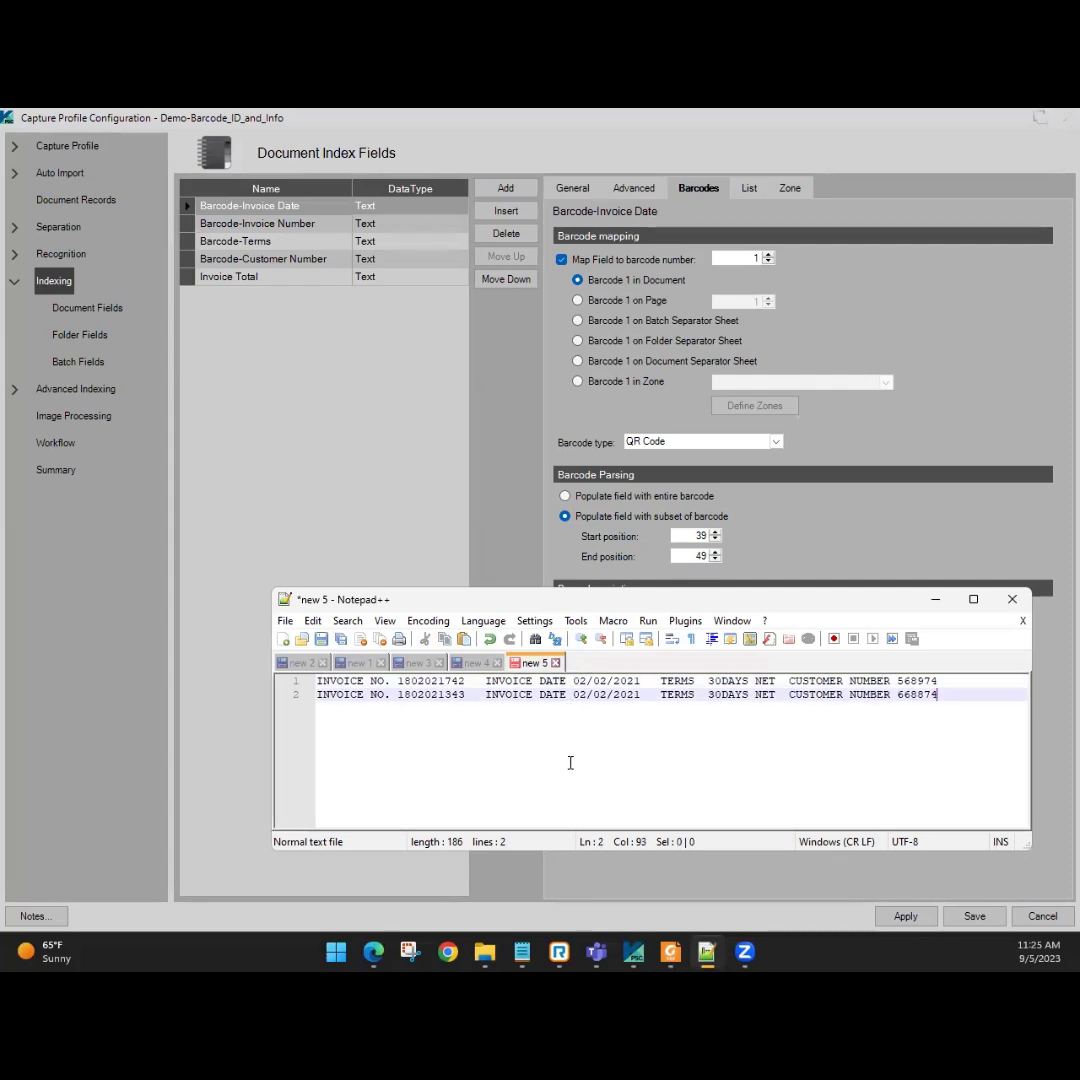
left_click_drag(571, 684, 645, 680)
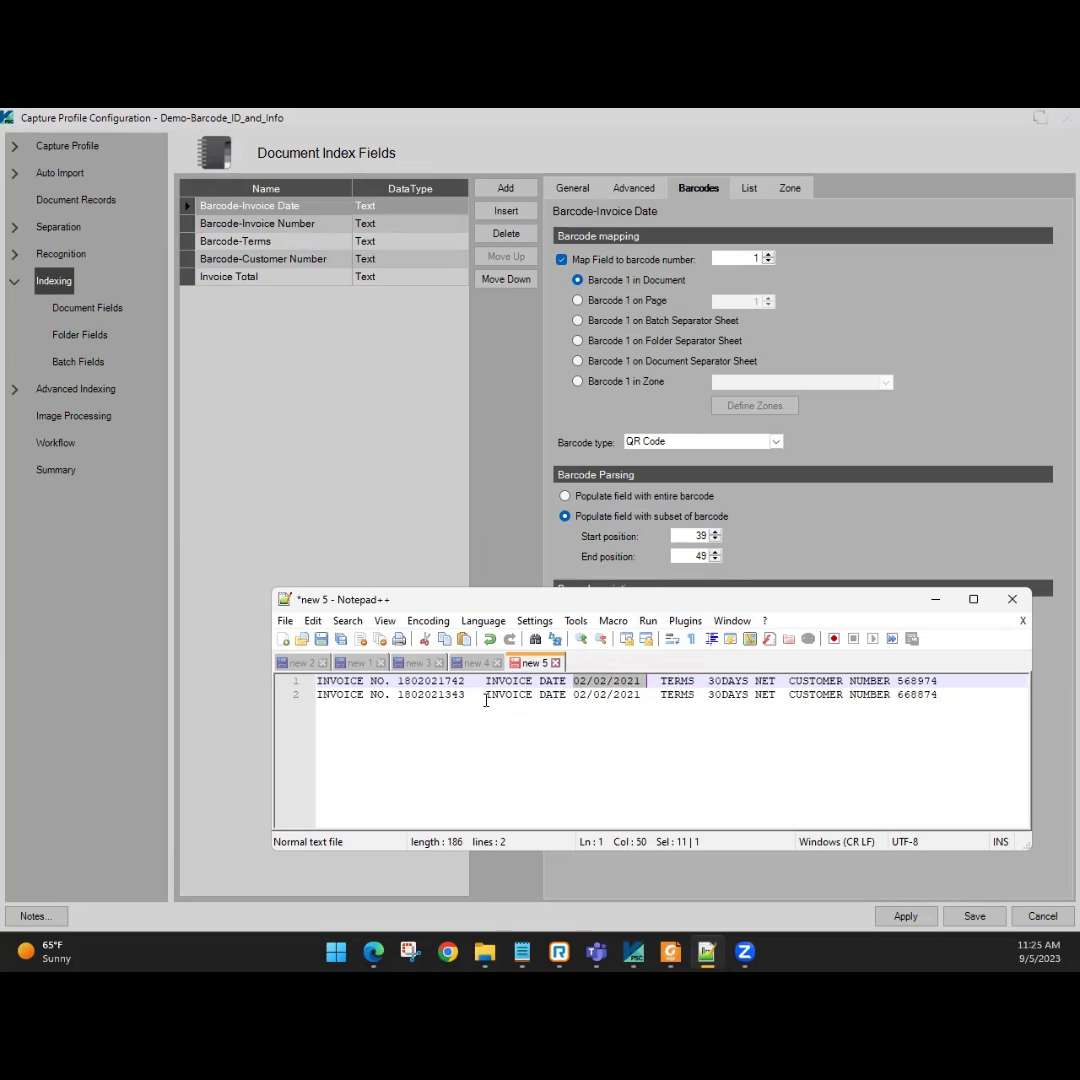
left_click_drag(397, 681, 466, 681)
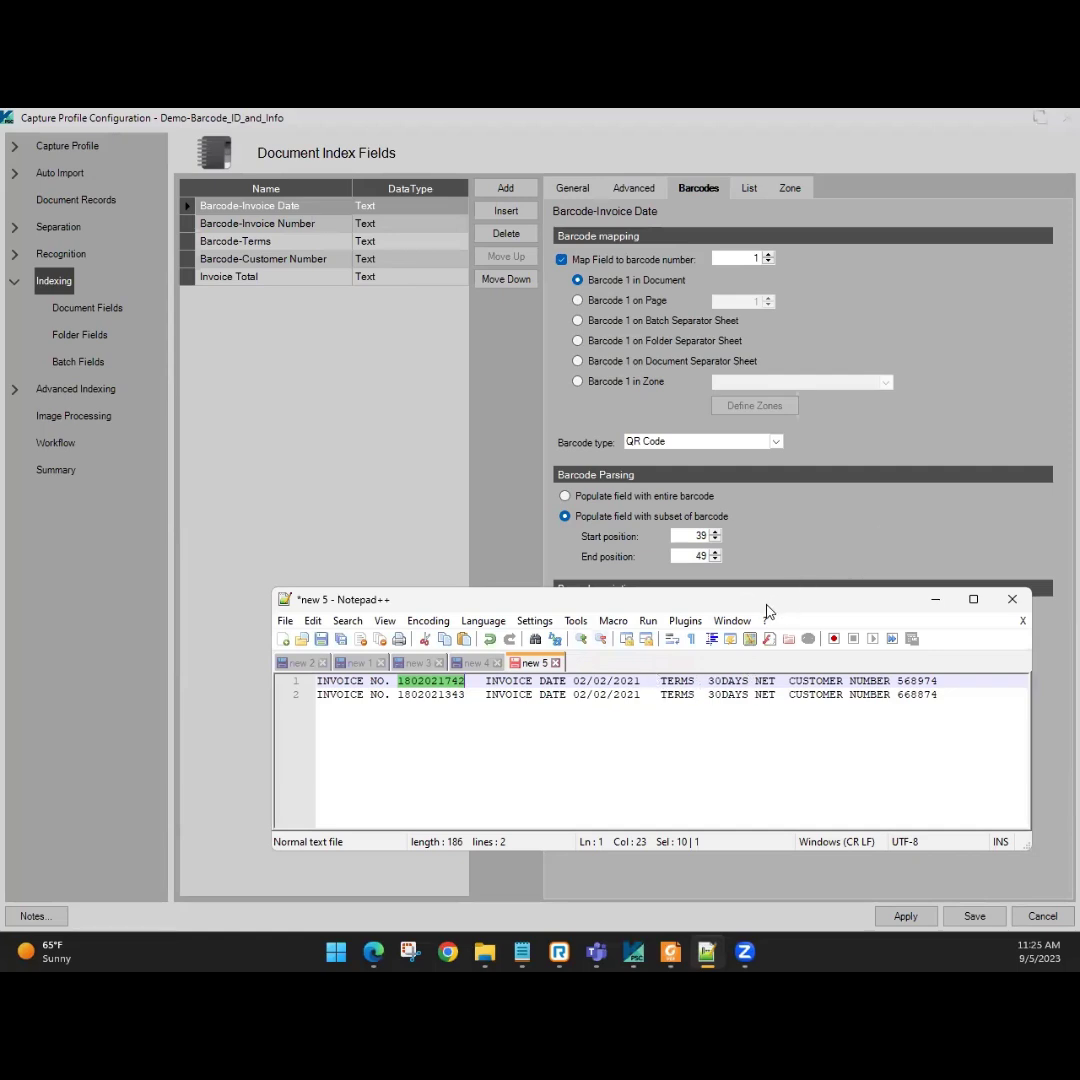
left_click_drag(751, 609, 1079, 480)
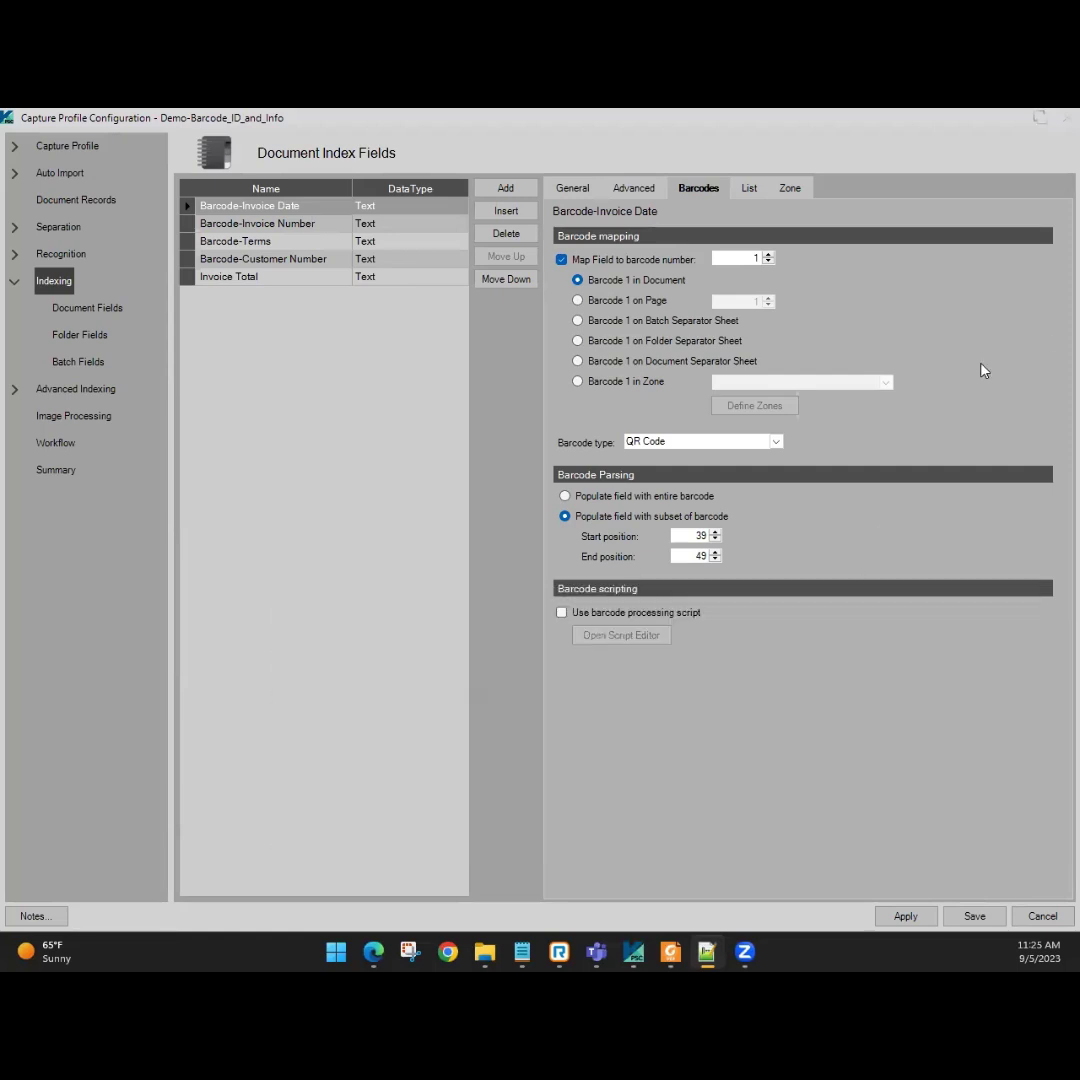
Compare the barcode mapping and parsing positions of the Barcode-Invoice Number, Barcode-Terms and Barcode-Customer Number fields
left_click(230, 223)
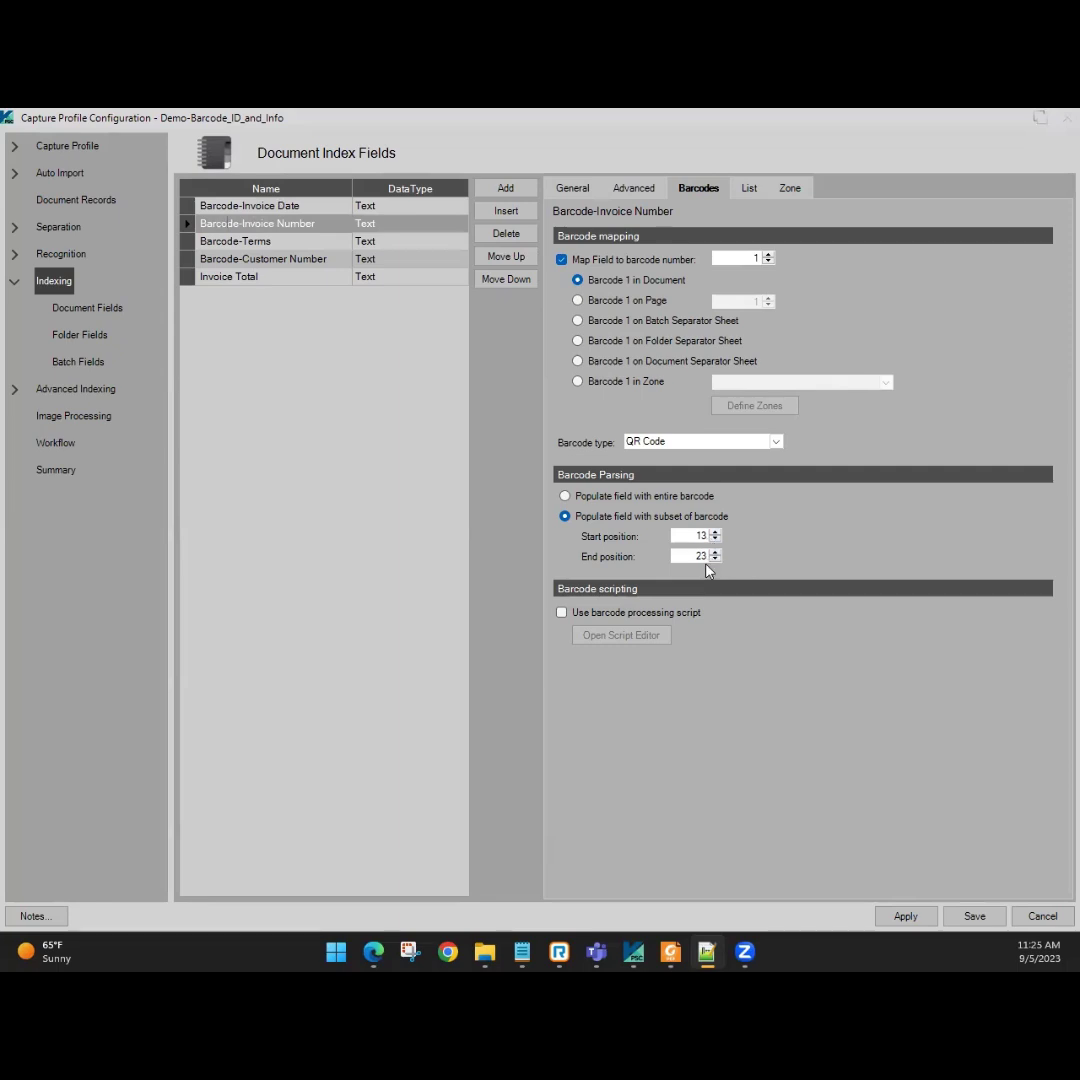
left_click(260, 245)
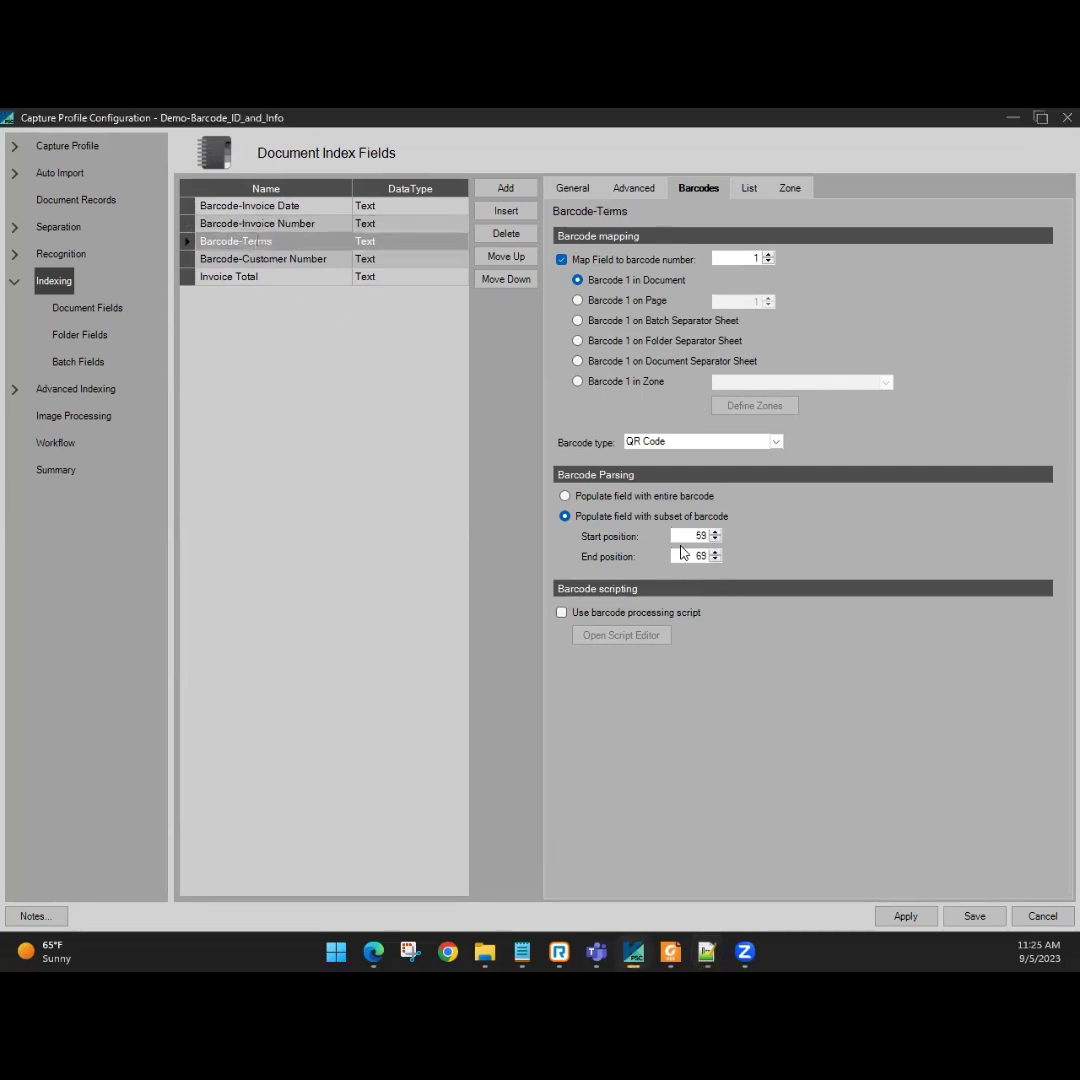
left_click(276, 262)
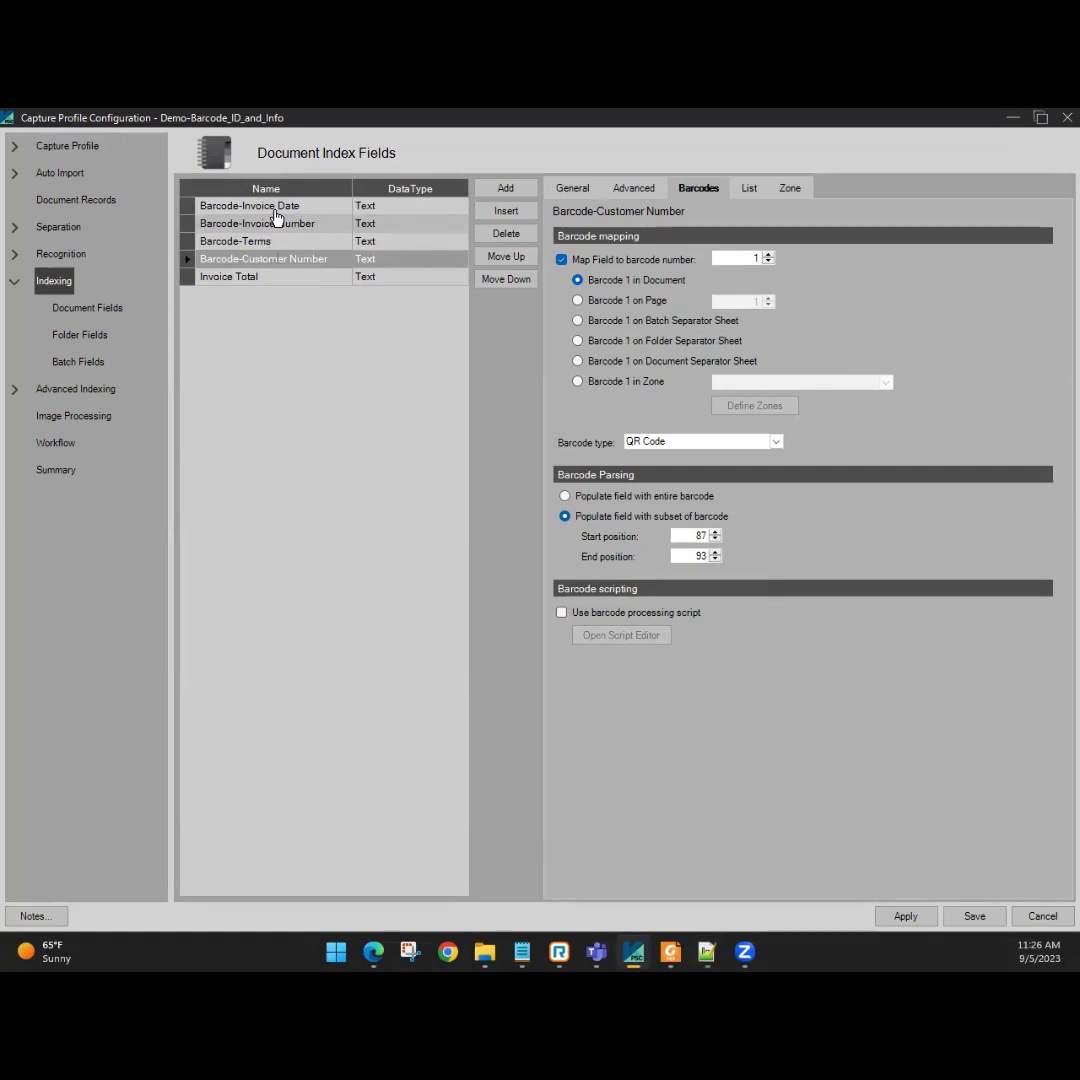
left_click(276, 222)
left_click(270, 246)
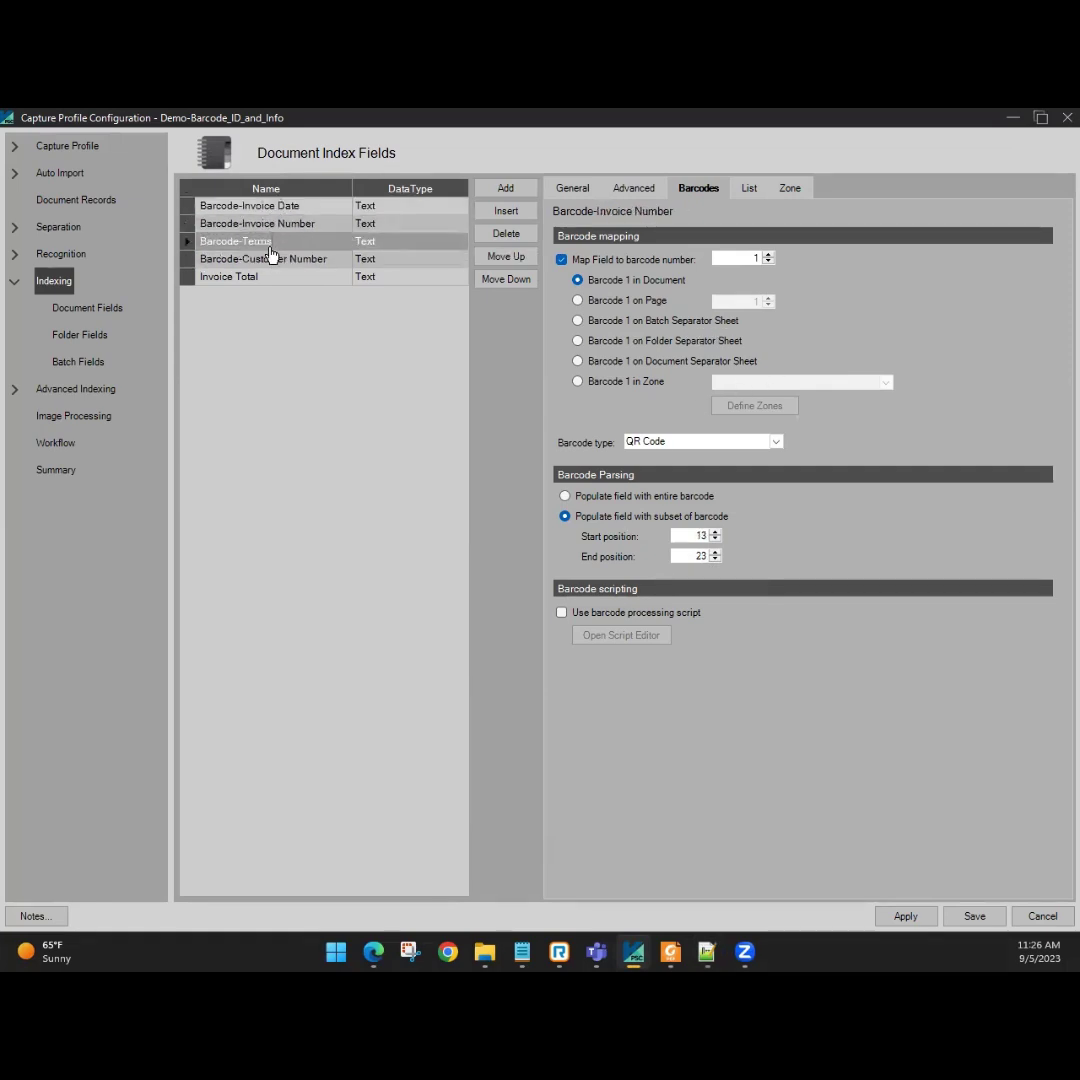
left_click(271, 258)
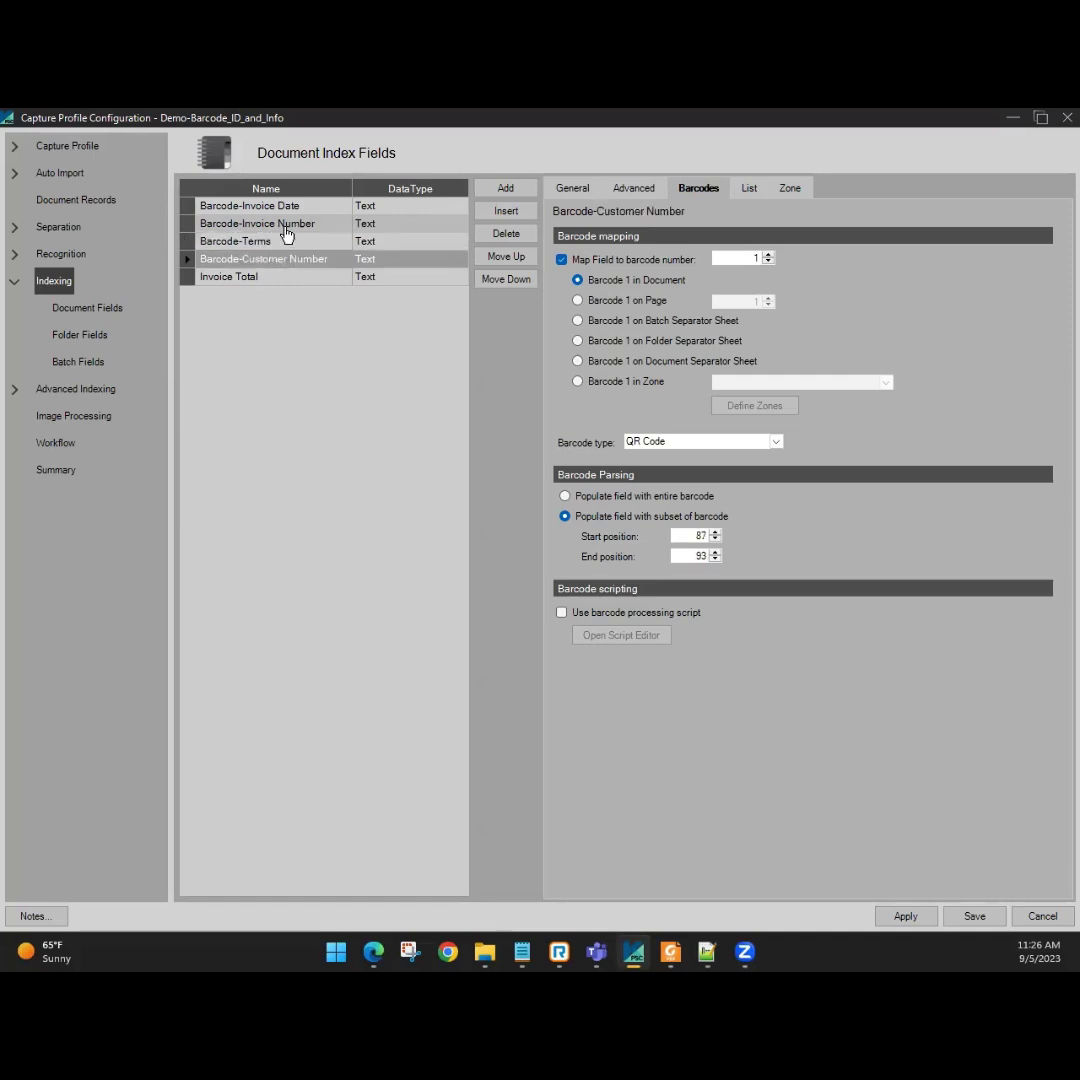
left_click(262, 225)
left_click(260, 246)
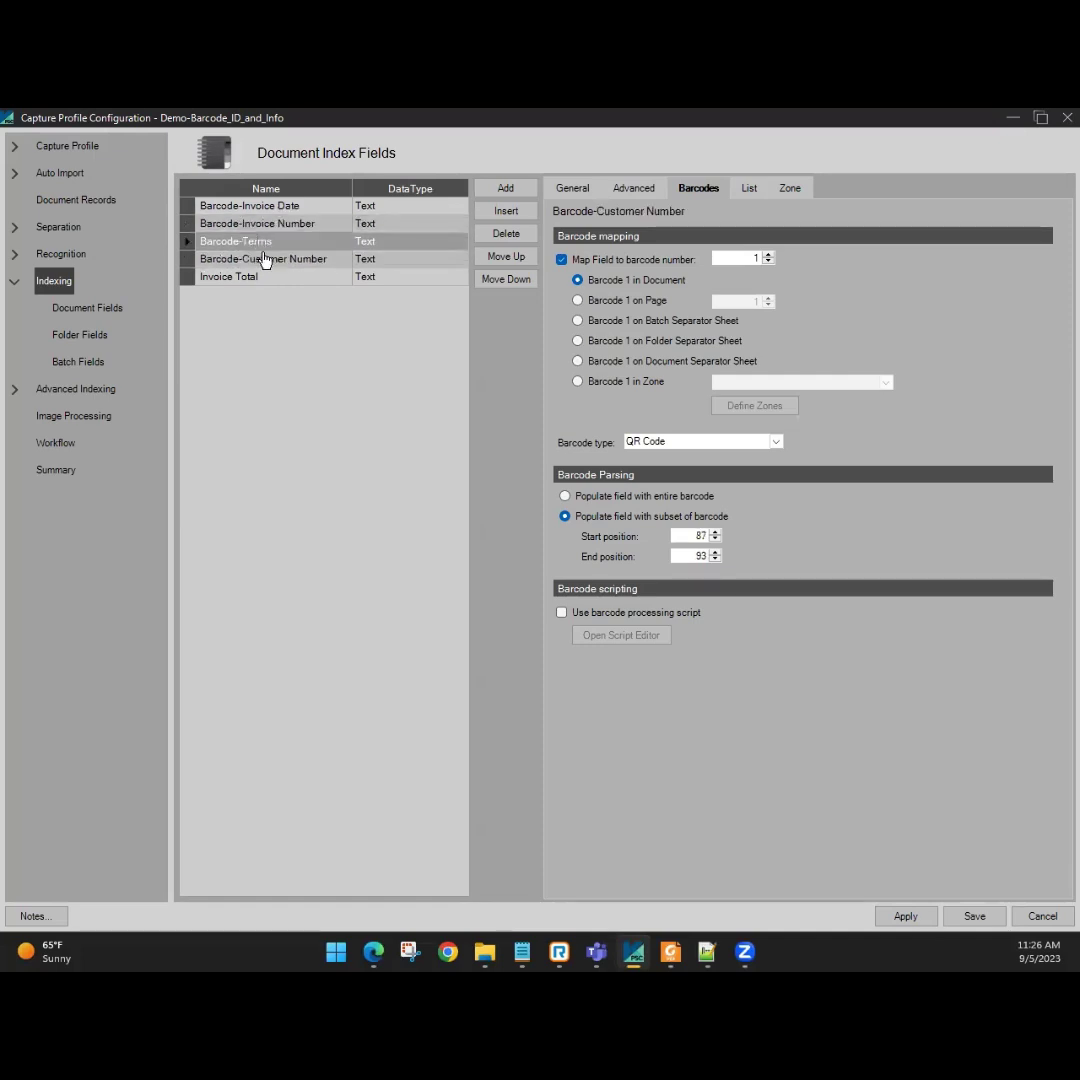
left_click(270, 258)
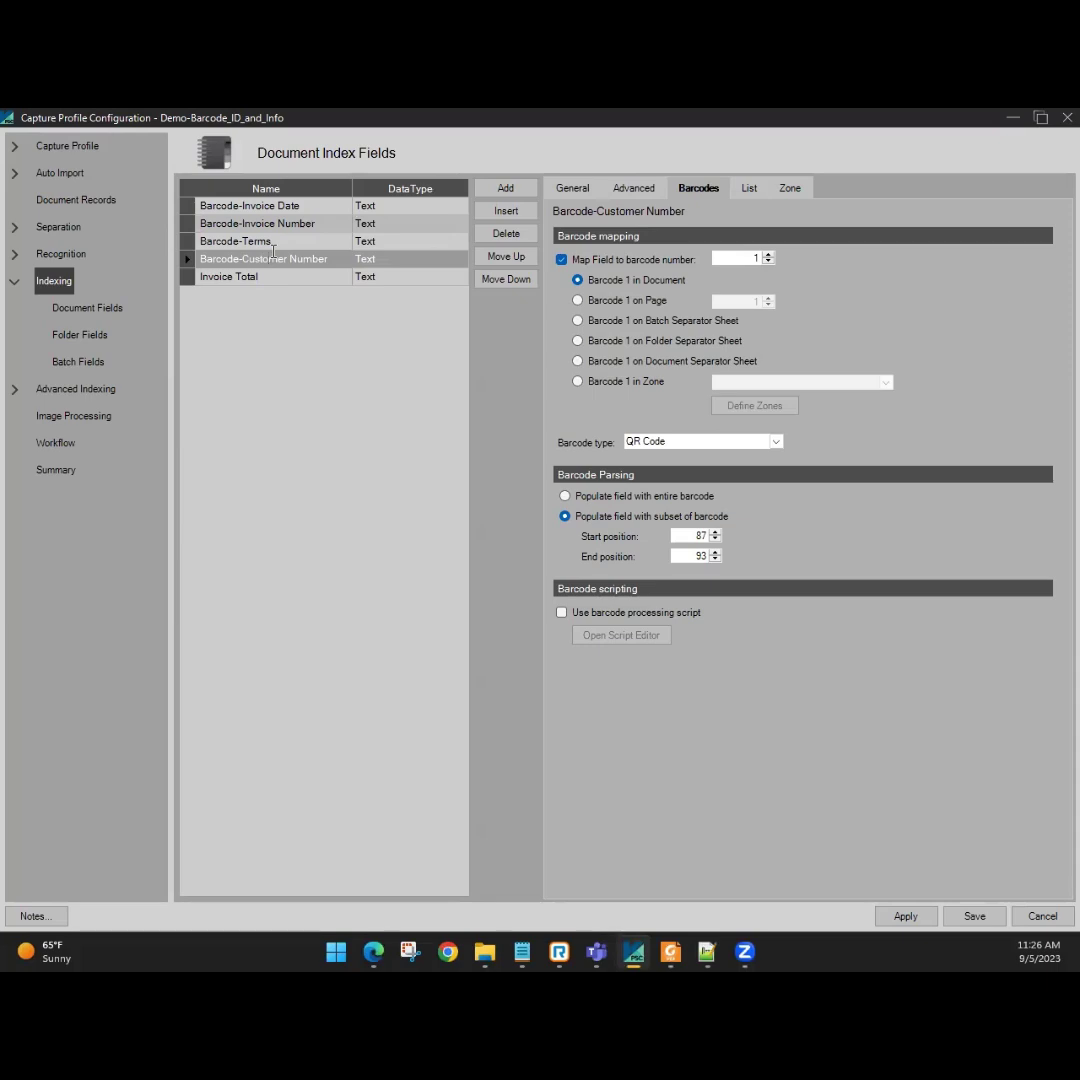
Open the HOPS Invoice zone profile from the Invoice Total field's zone definition
left_click(240, 280)
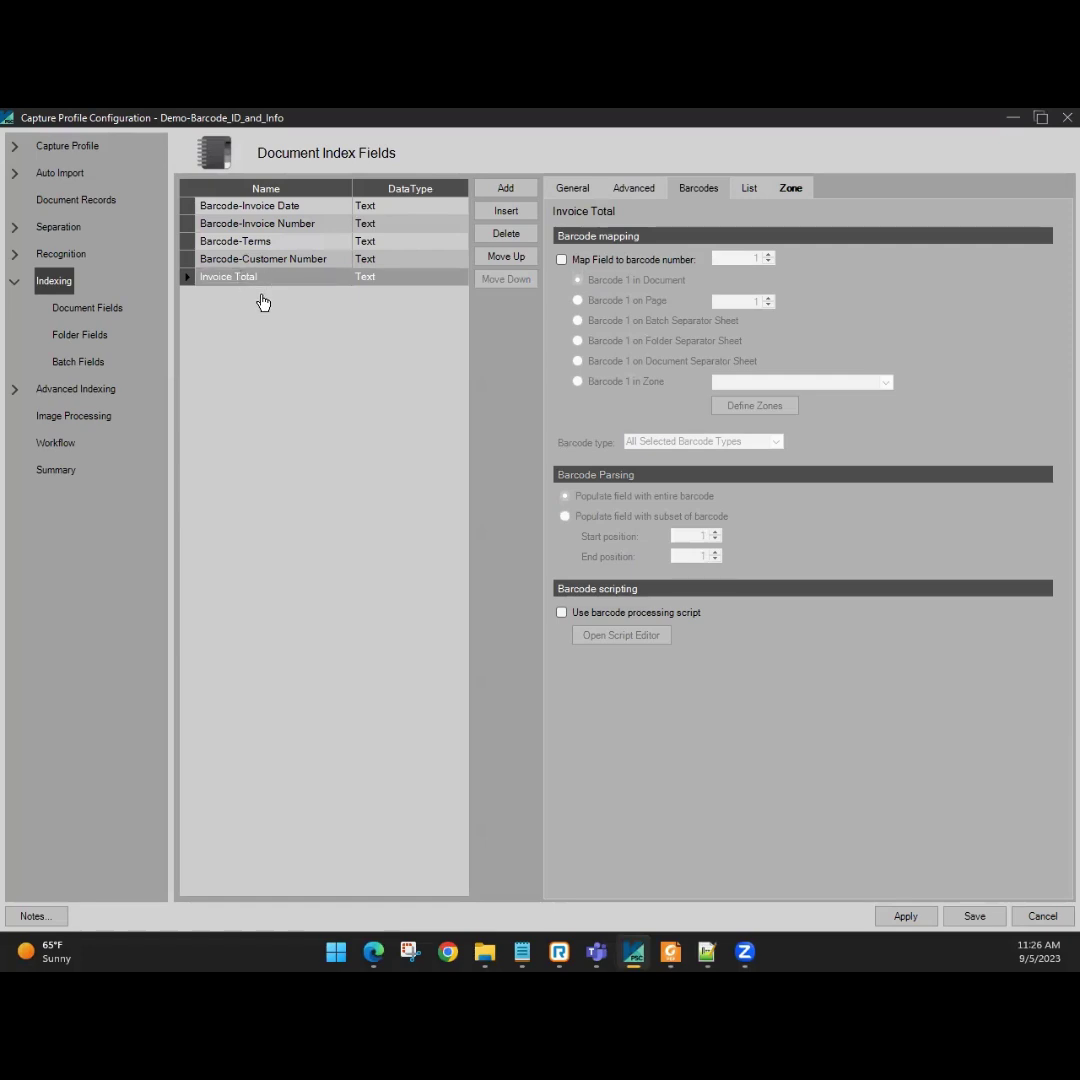
left_click(790, 192)
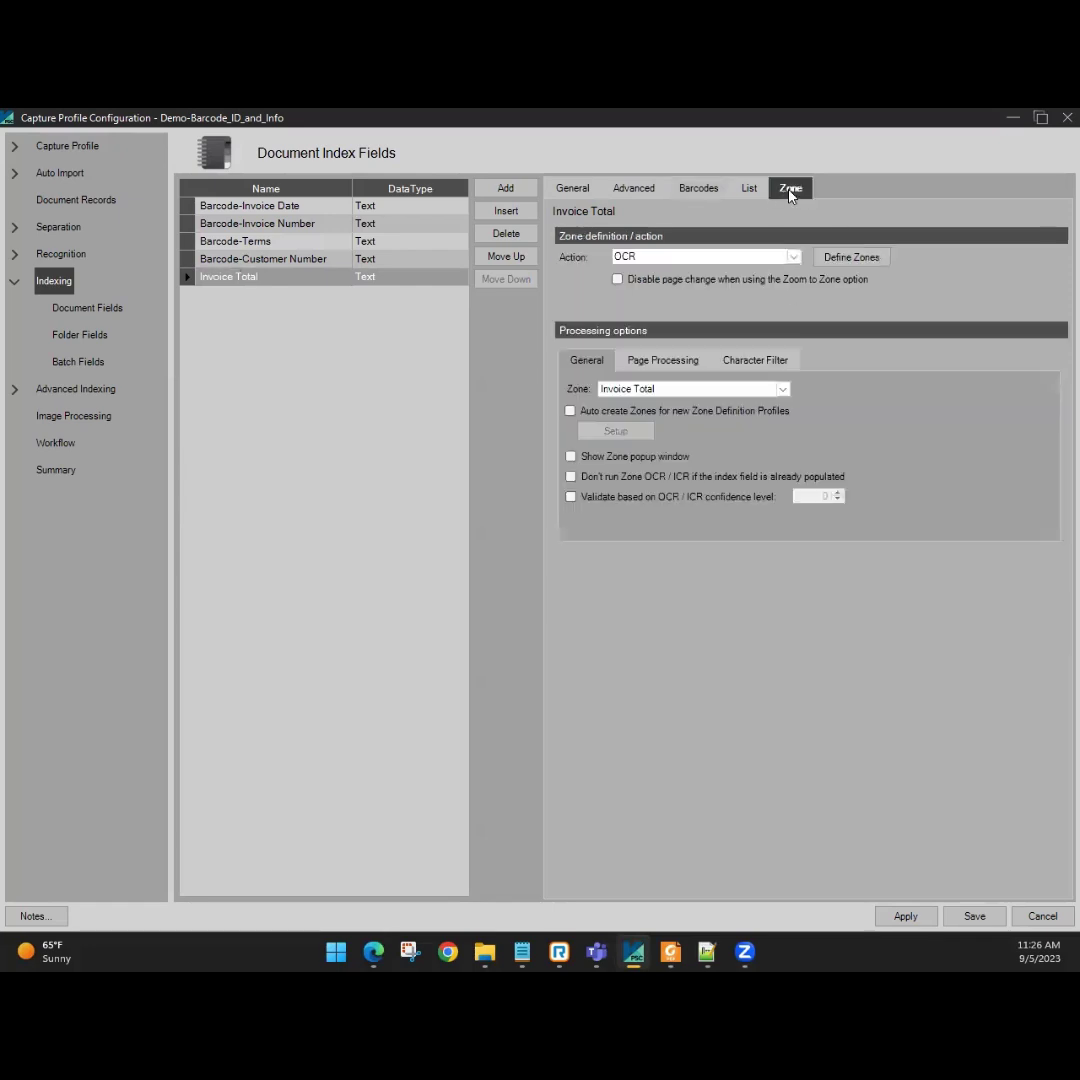
left_click(858, 257)
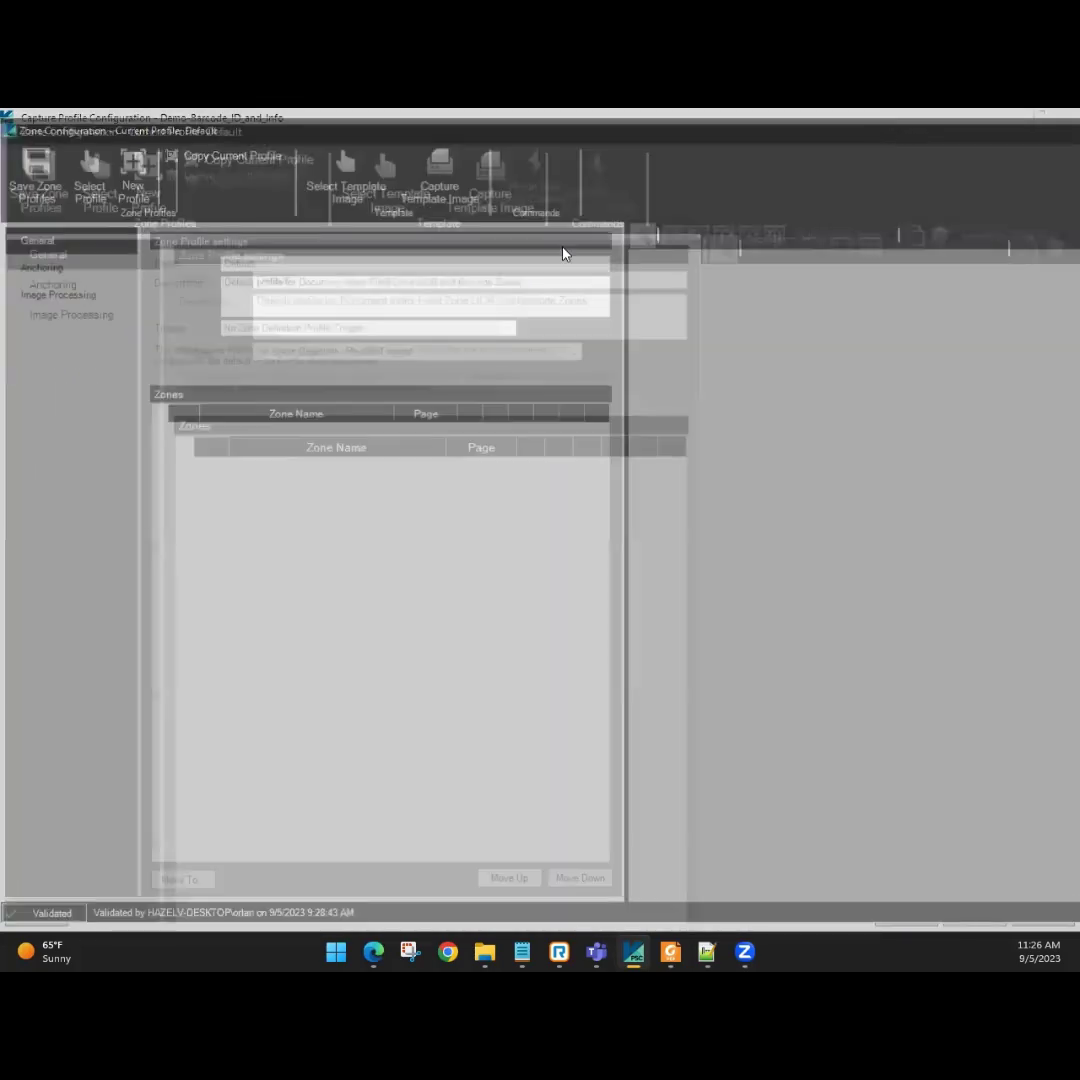
left_click(90, 176)
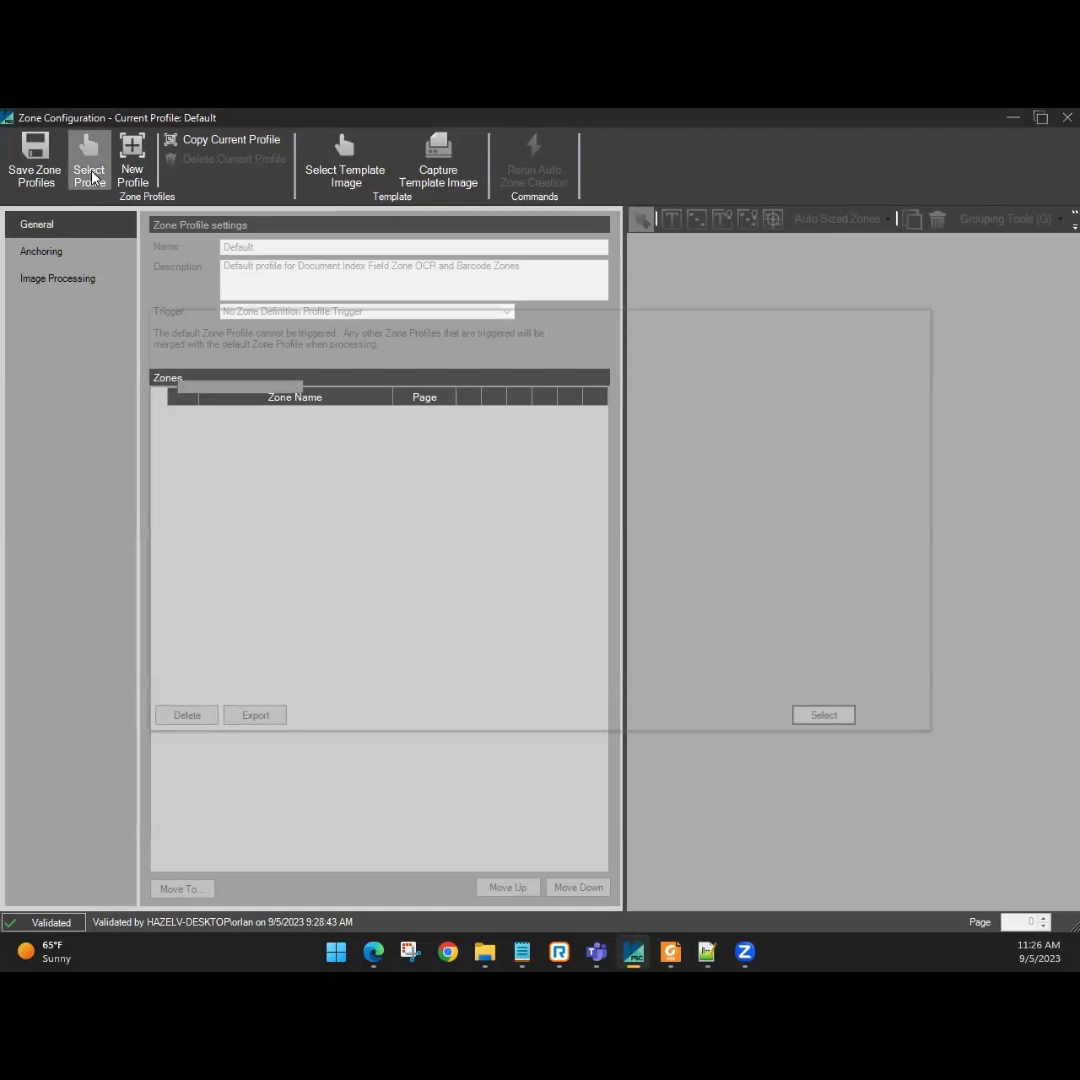
left_click(205, 430)
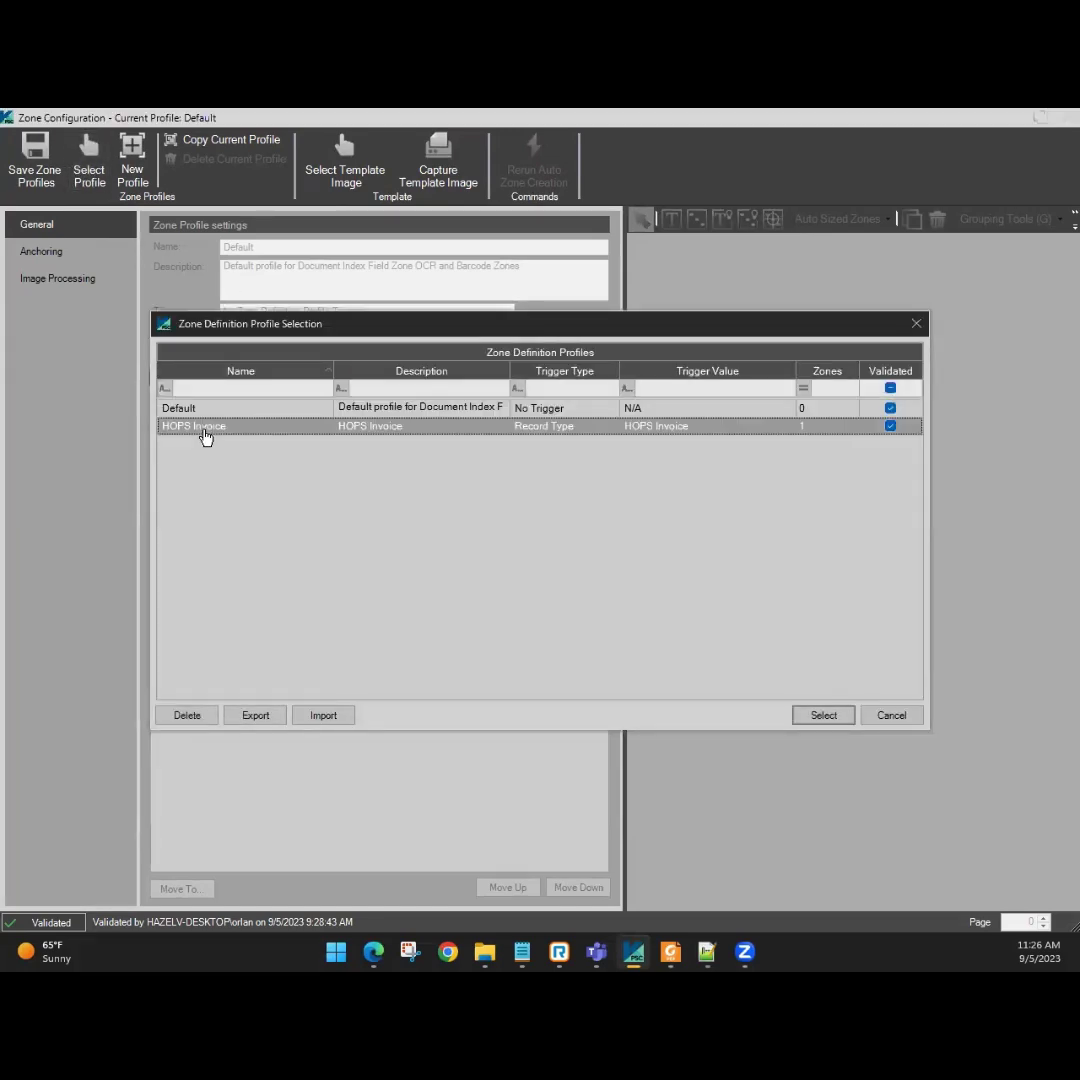
double_click(205, 430)
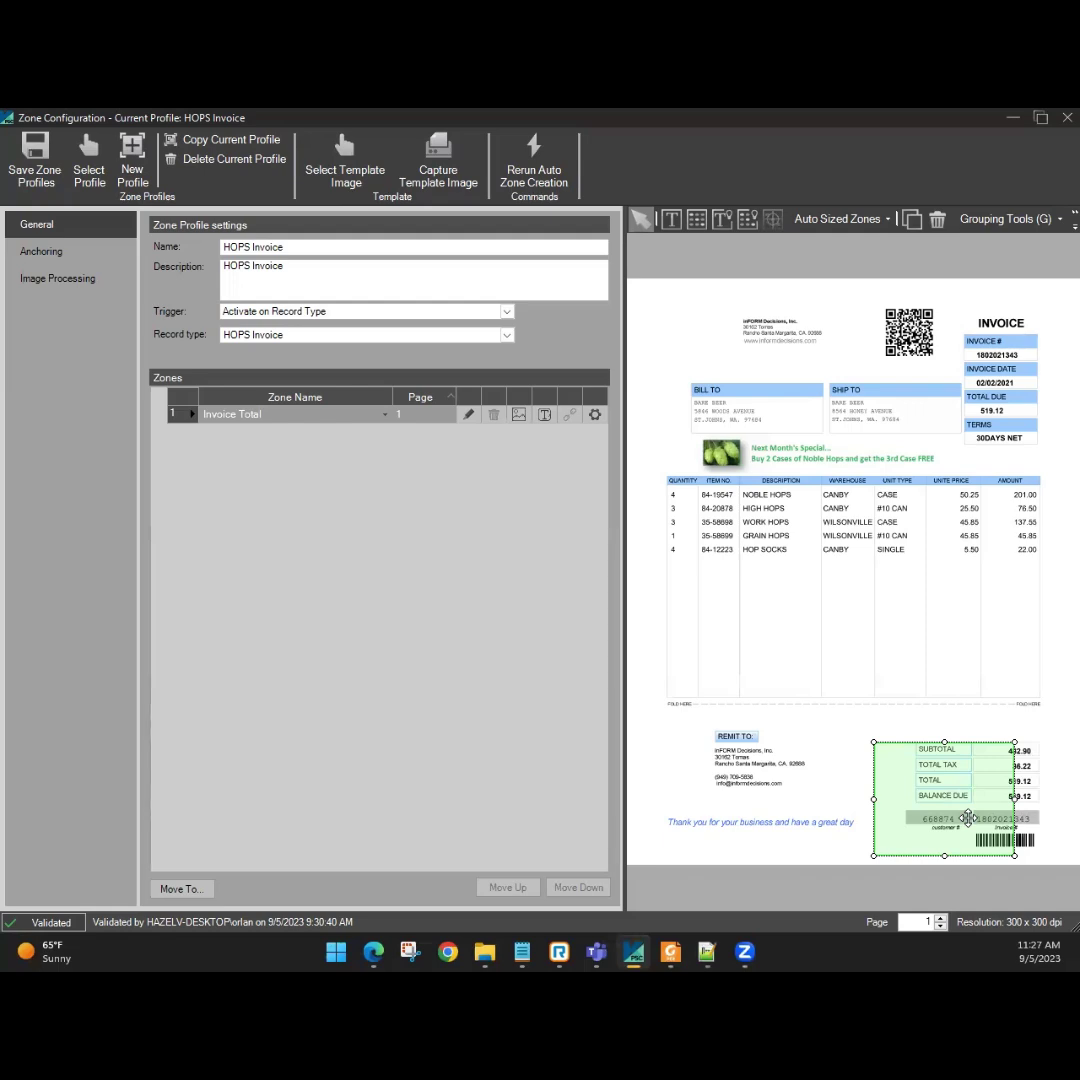
Open the Invoice Total OCR smart zone's configuration and delete its existing child zone and anchor expression
double_click(966, 815)
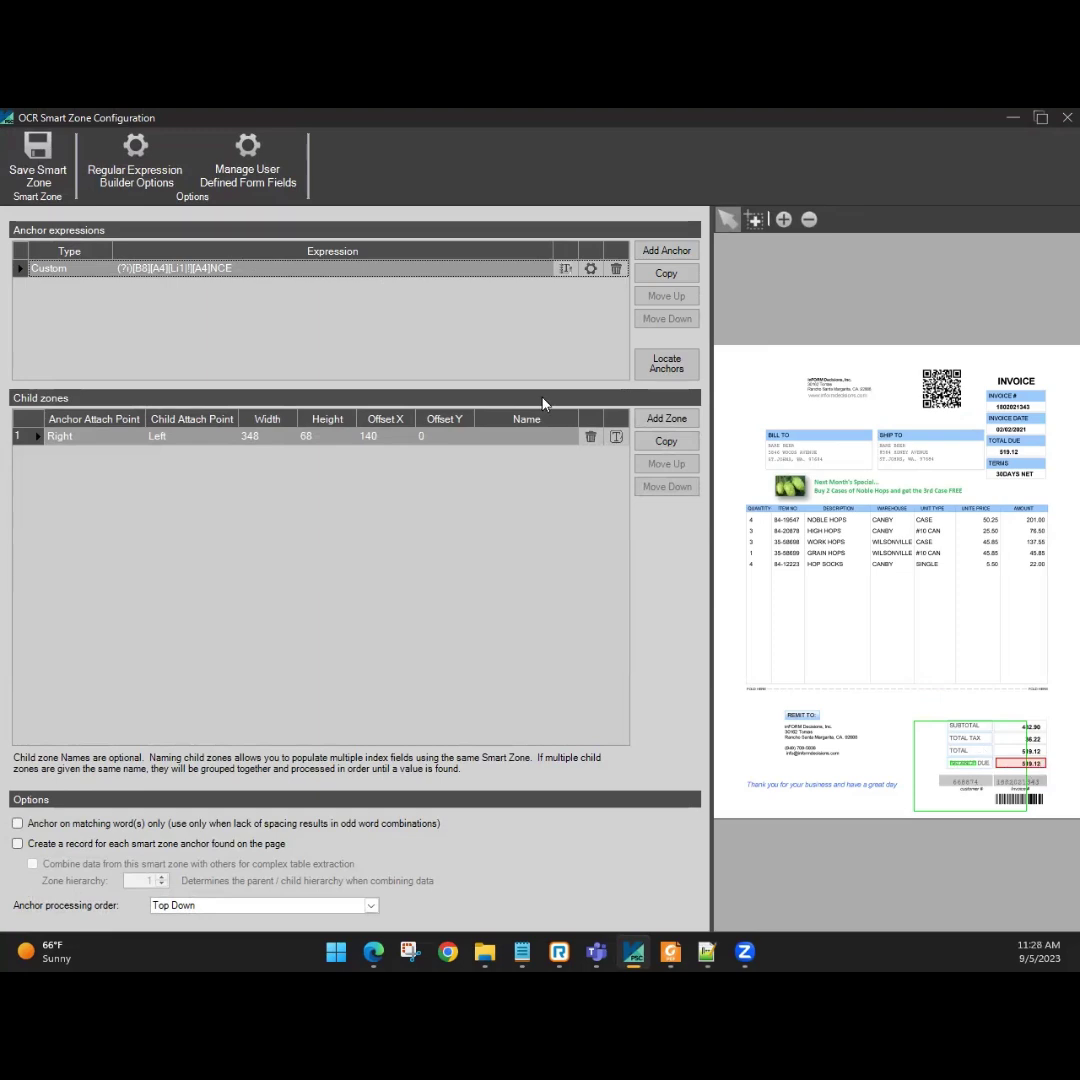
left_click(591, 437)
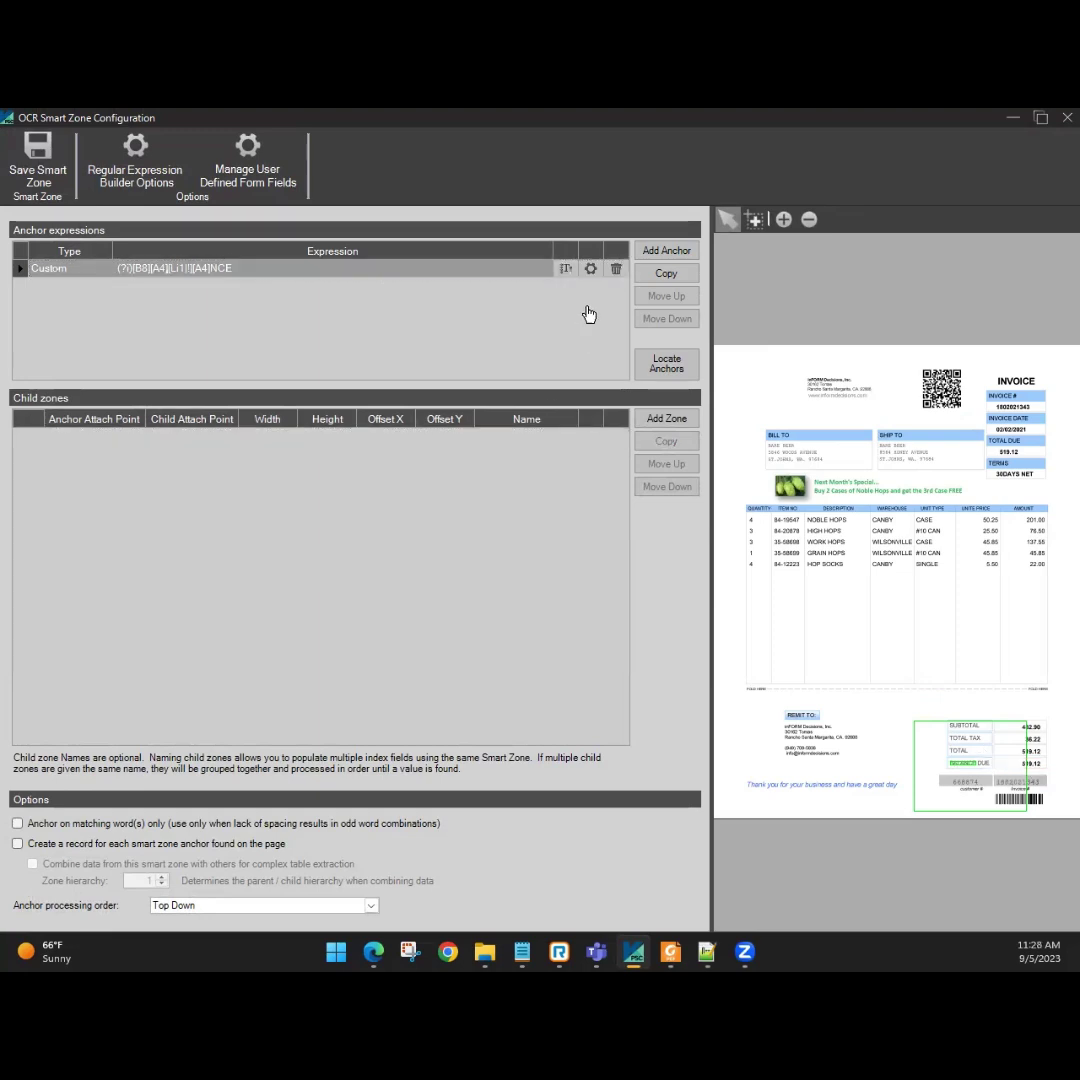
left_click(616, 270)
left_click(648, 566)
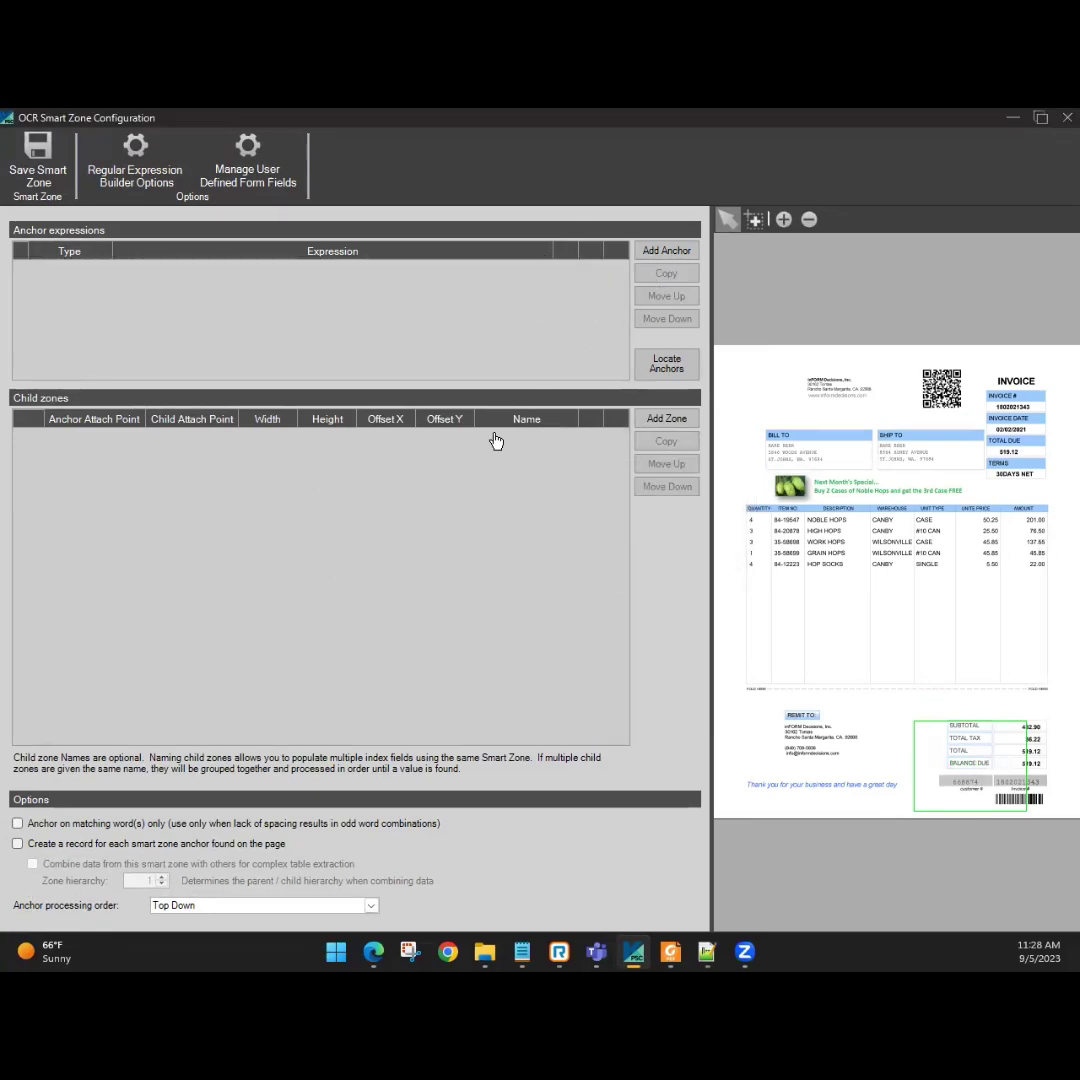
Add an anchor expression picked from the word BALANCE in the sample invoice's Balance Due row and locate its match on the page
left_click(667, 251)
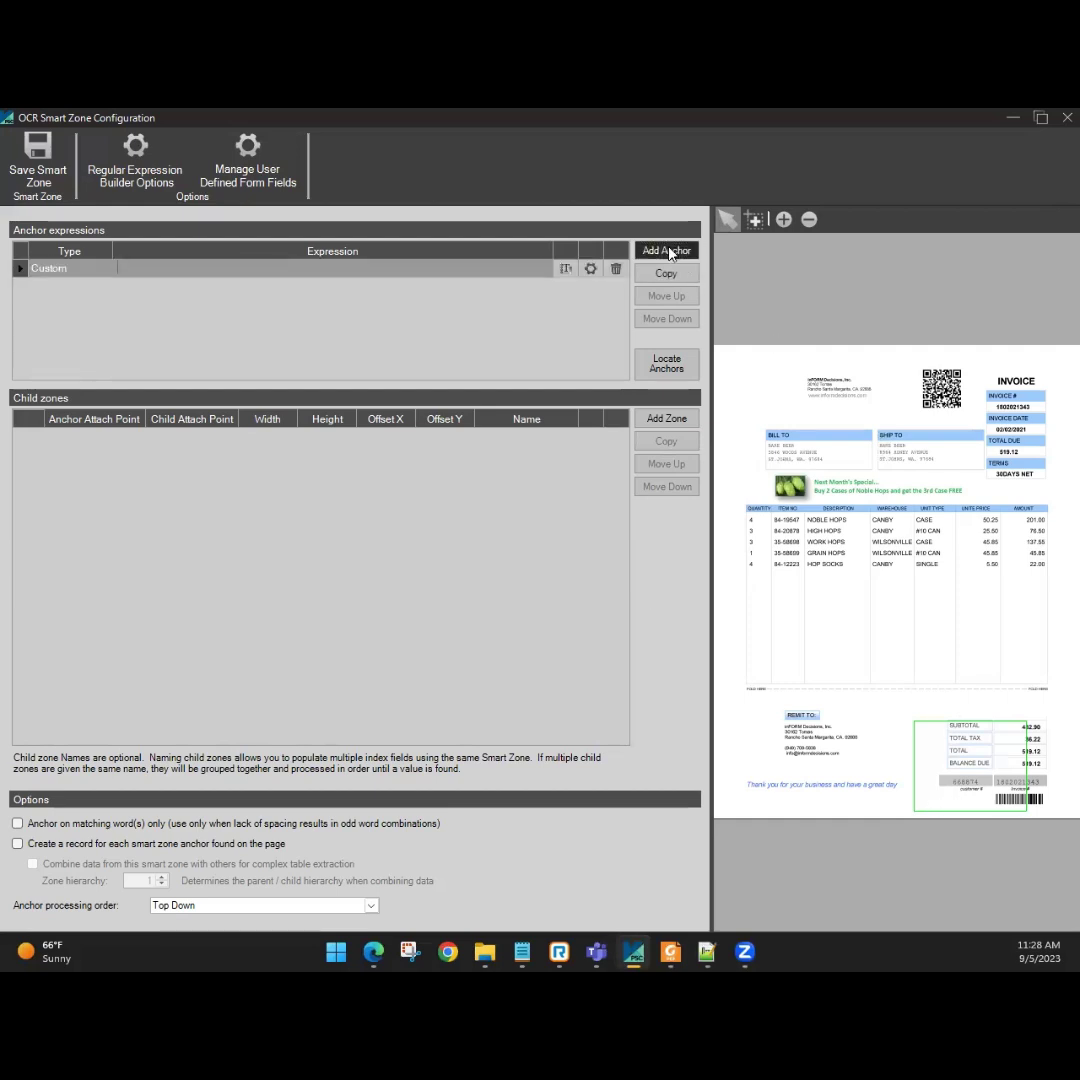
left_click(566, 270)
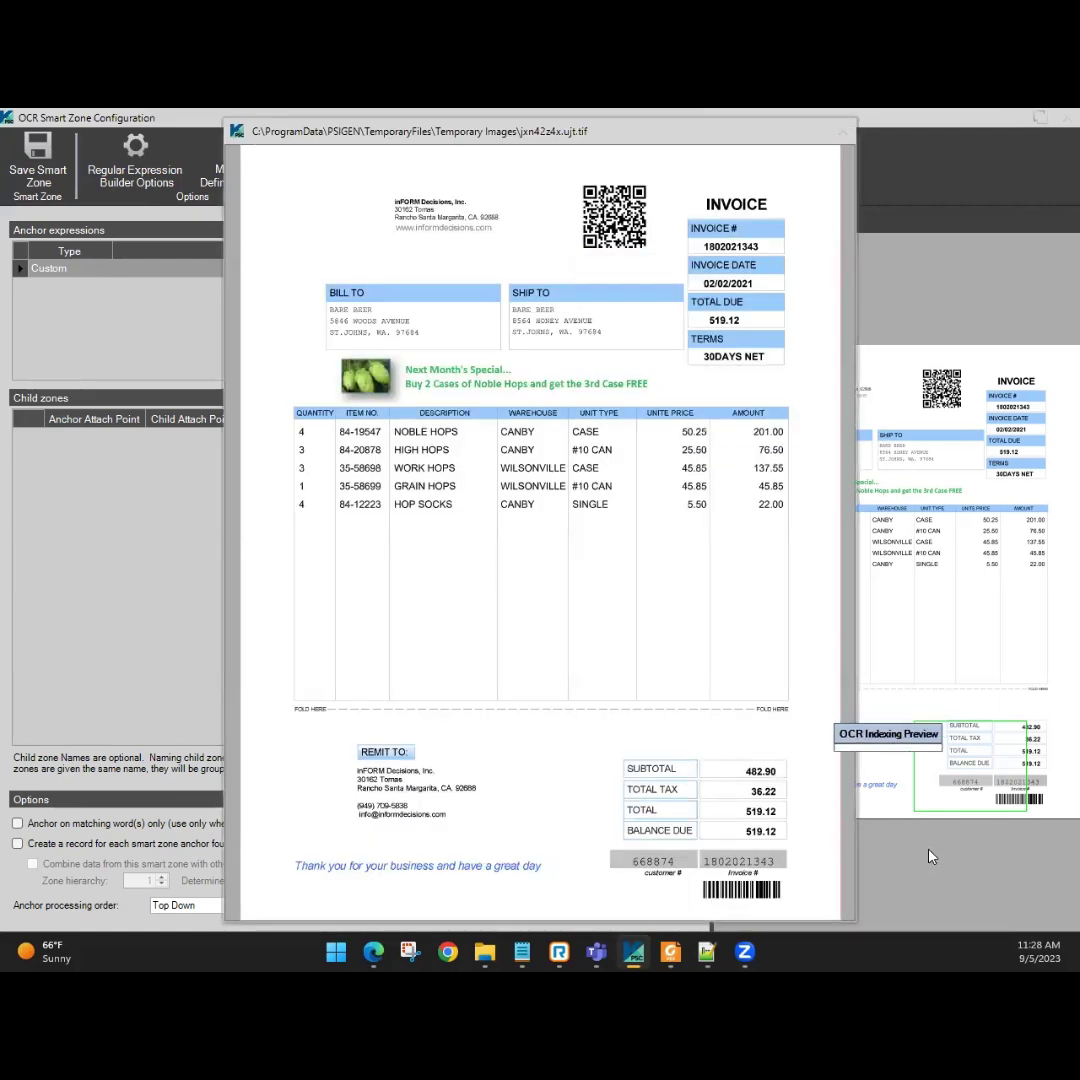
left_click(645, 836)
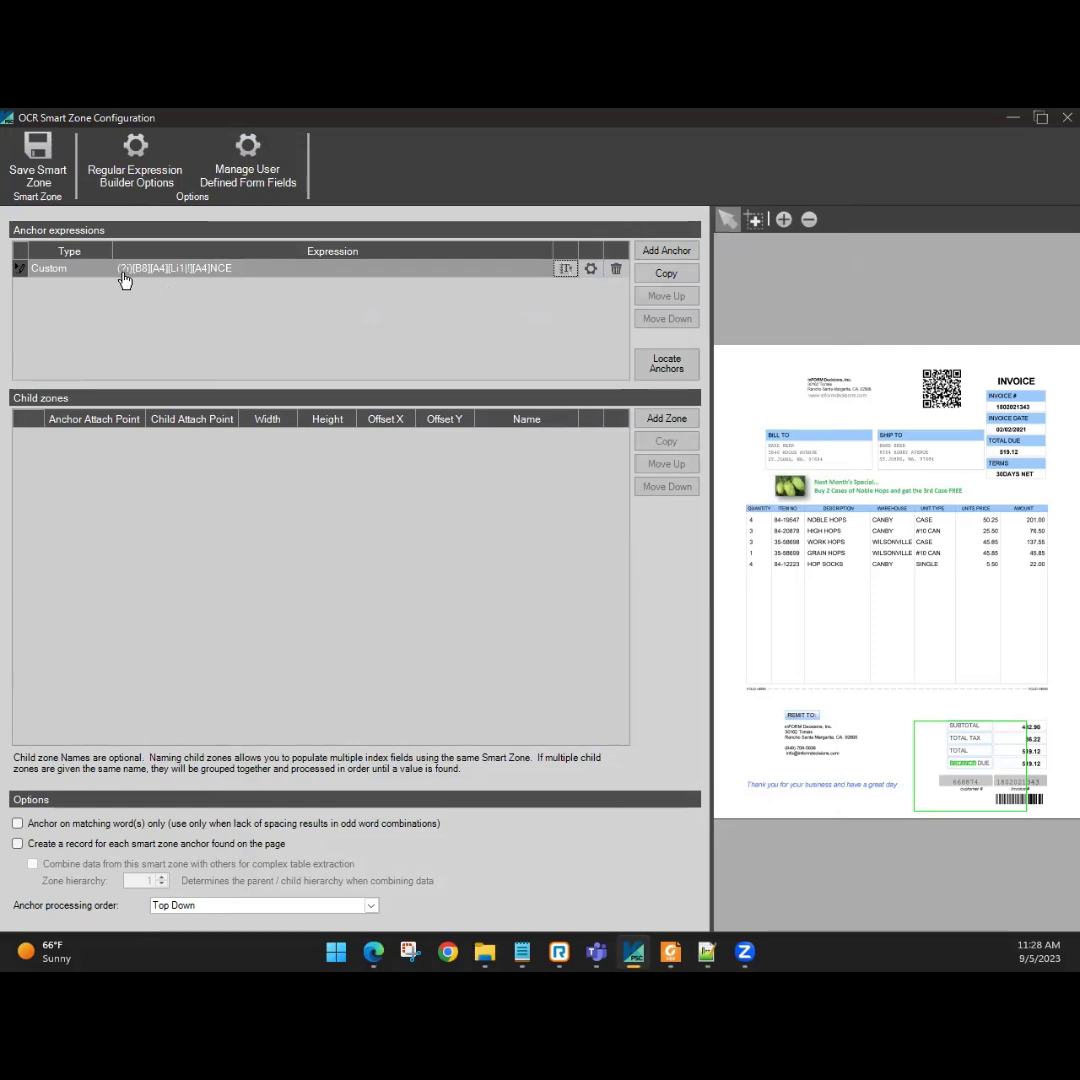
left_click(678, 367)
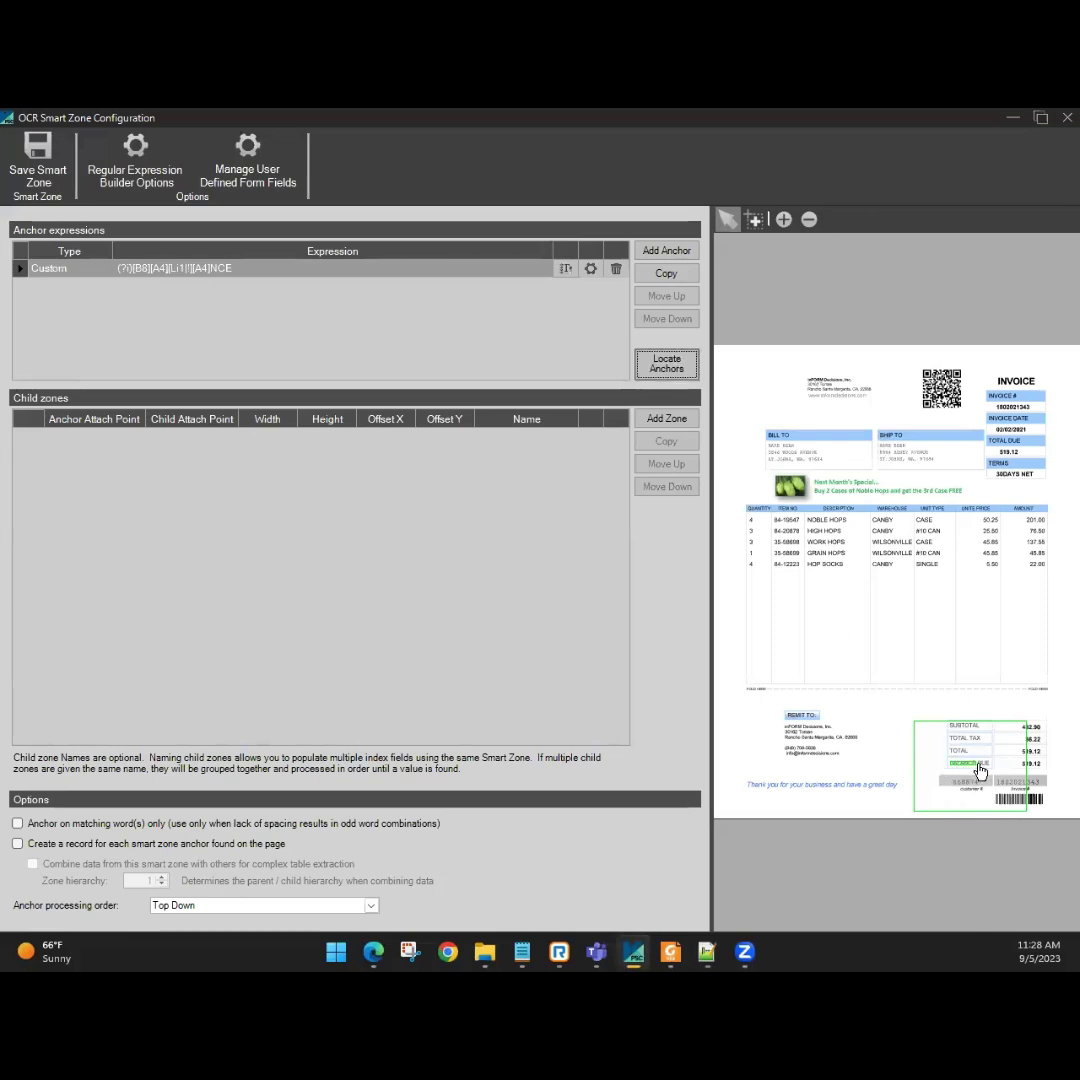
Add a child zone over the Balance Due amount, sized about 350 by 66 and offset about 139 in X and 1 in Y from the anchor
left_click(668, 419)
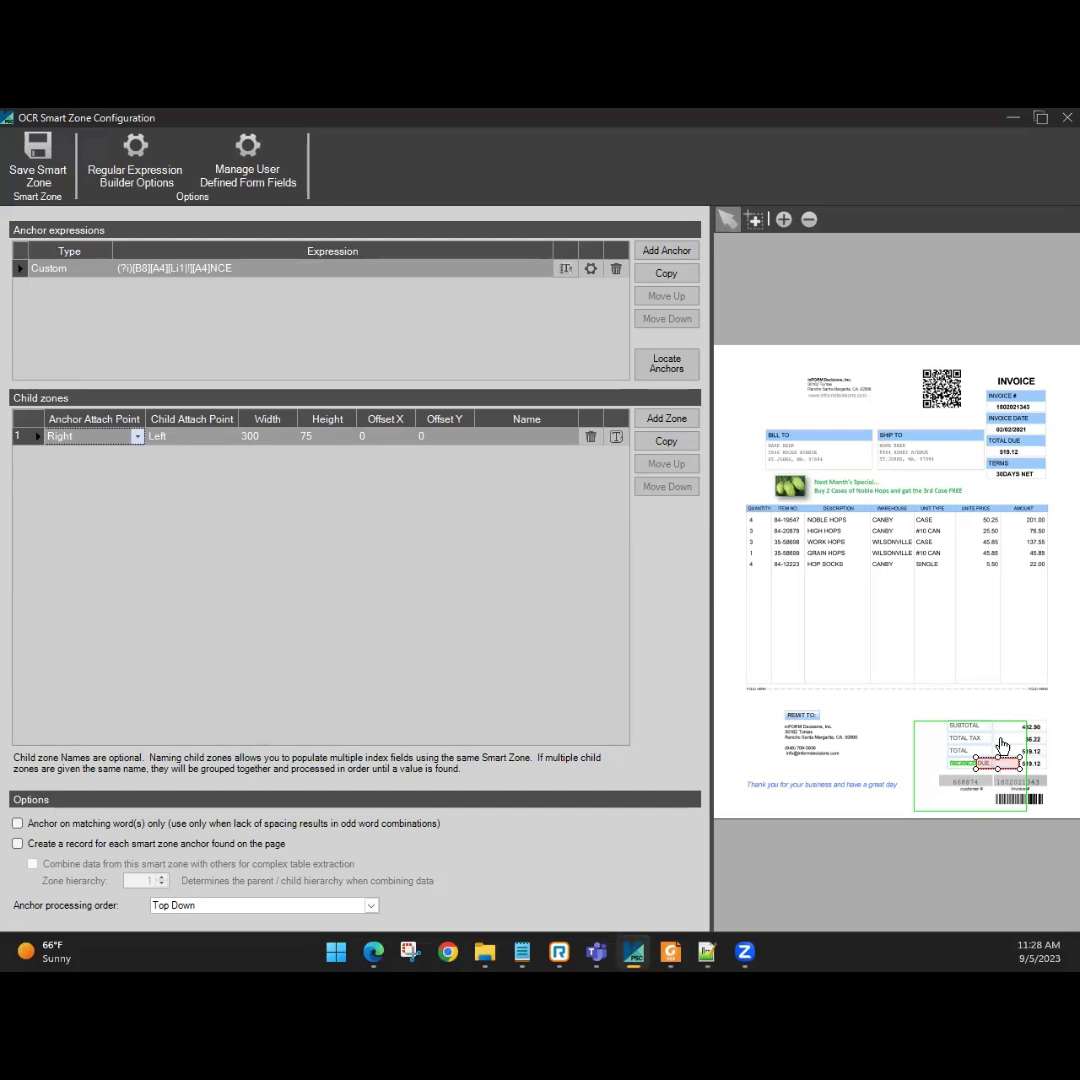
left_click(754, 219)
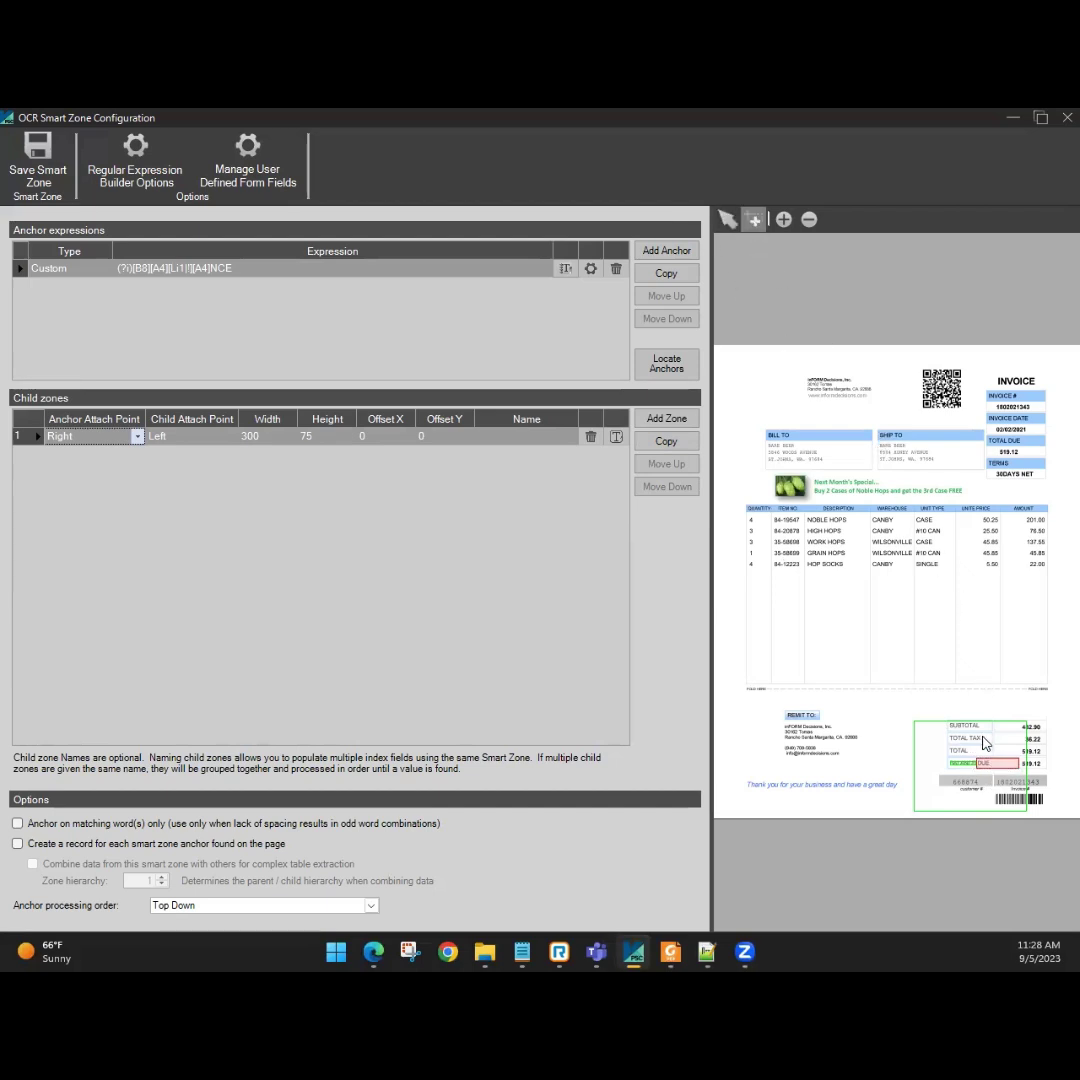
left_click_drag(937, 726, 1048, 790)
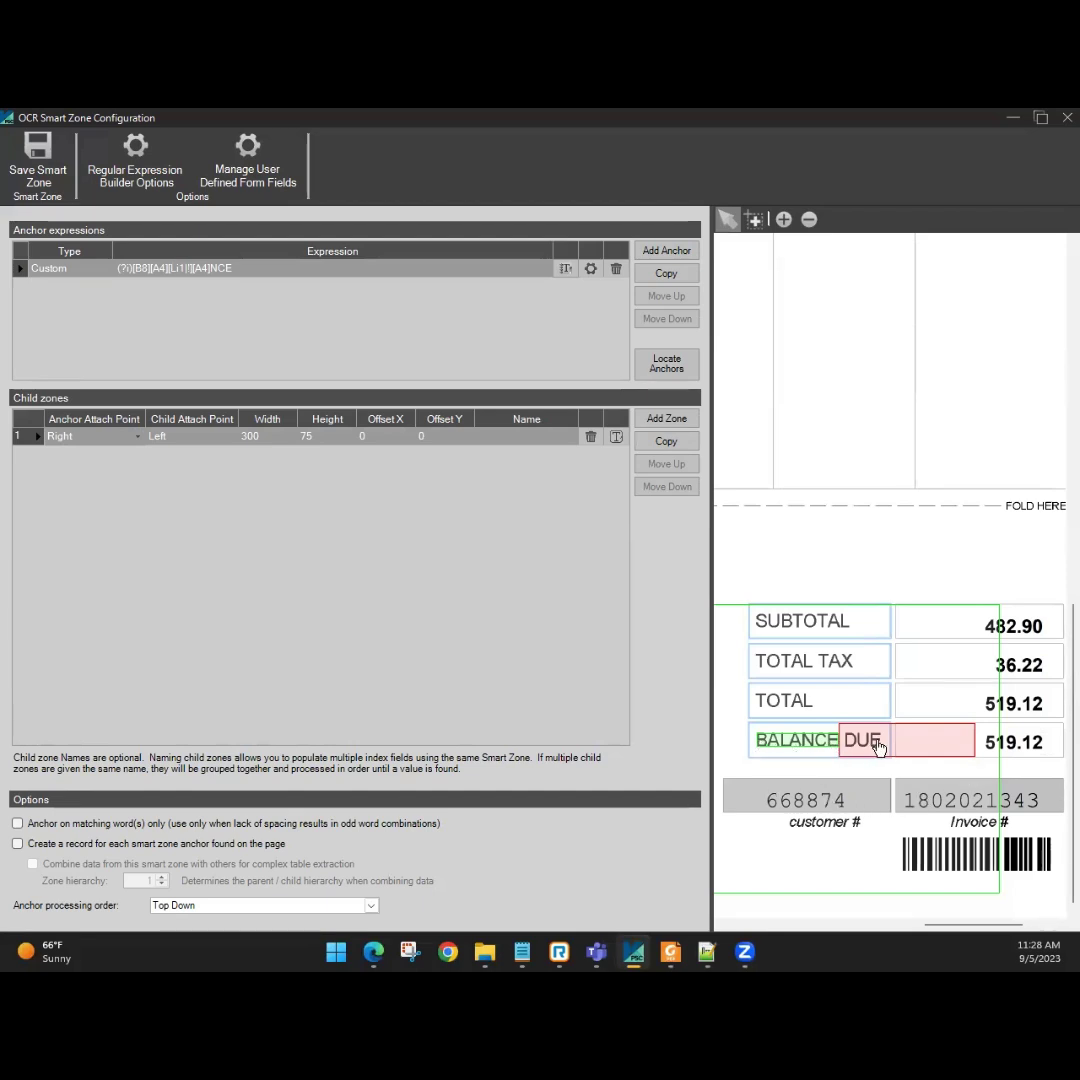
left_click_drag(880, 745, 966, 741)
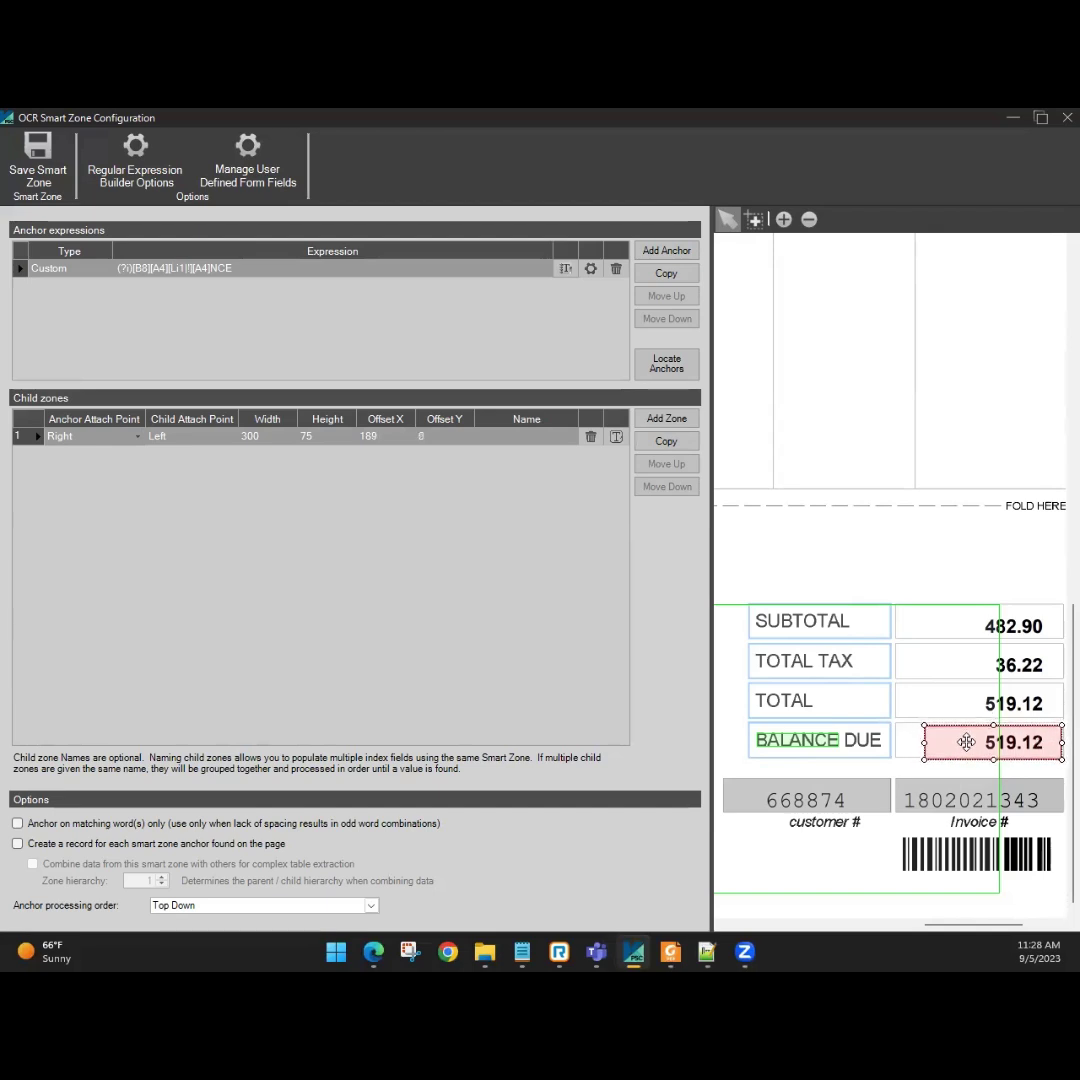
left_click_drag(994, 761, 994, 755)
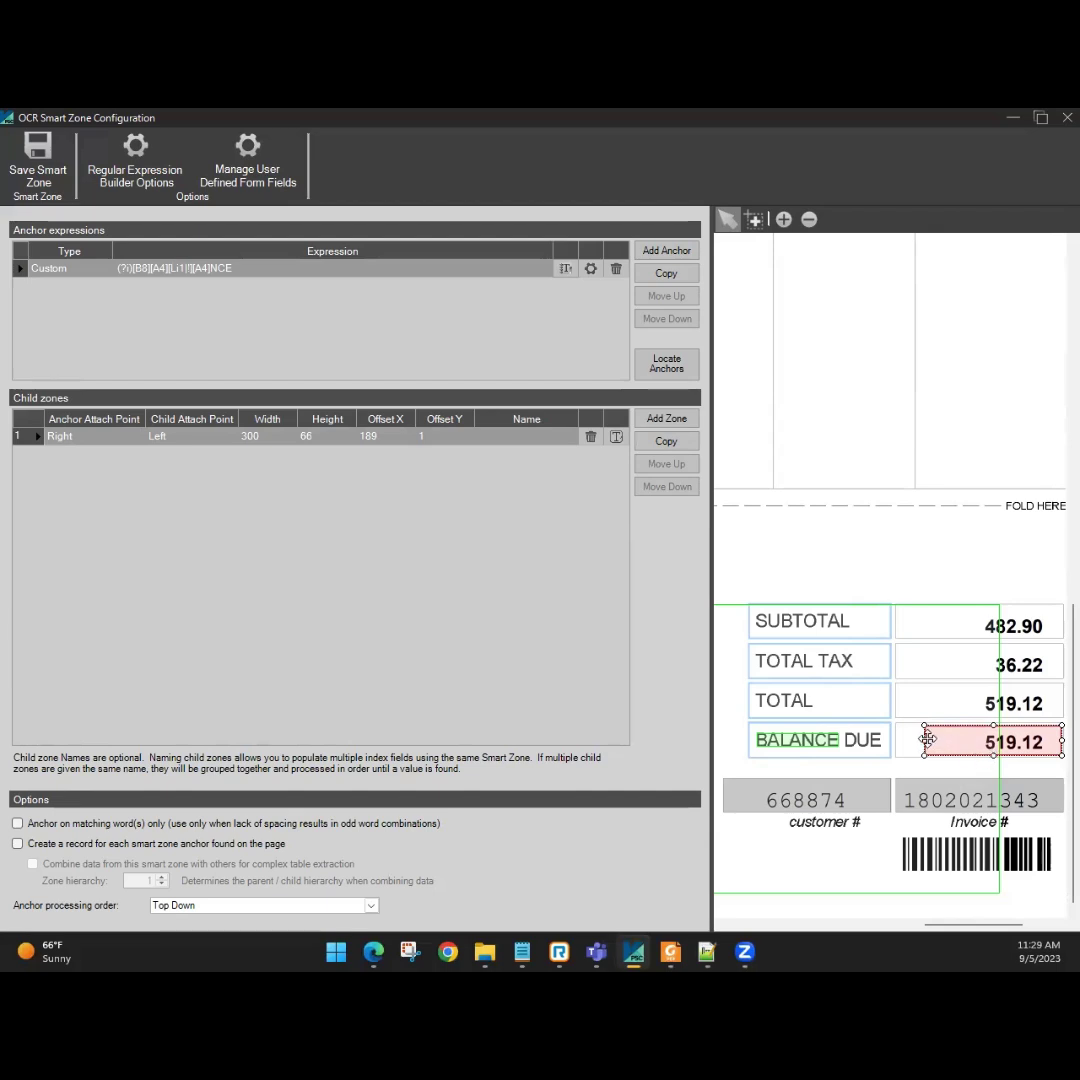
left_click_drag(924, 741, 901, 741)
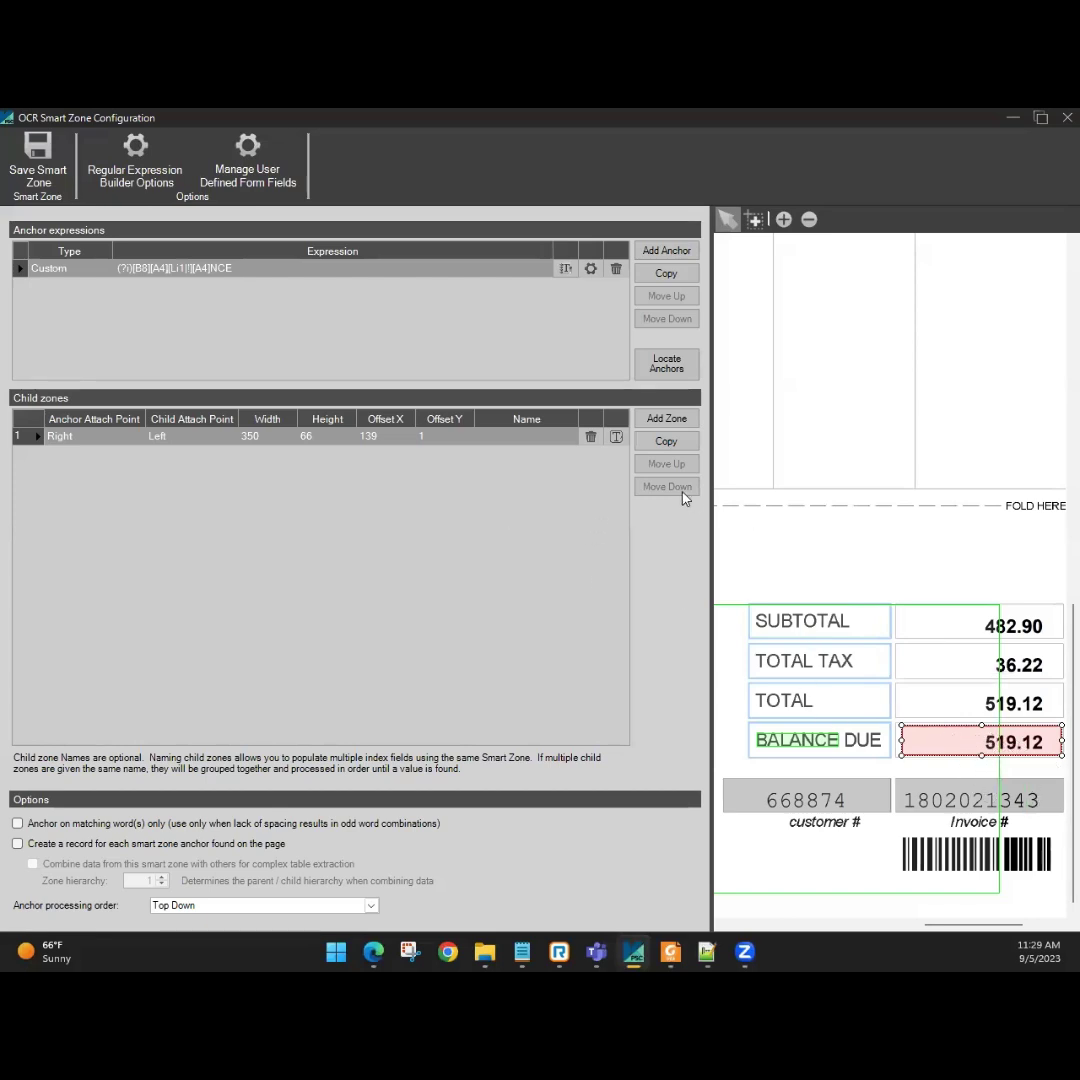
Preview the child zone's recognised text using OCR (Machine Print) in English
left_click(616, 439)
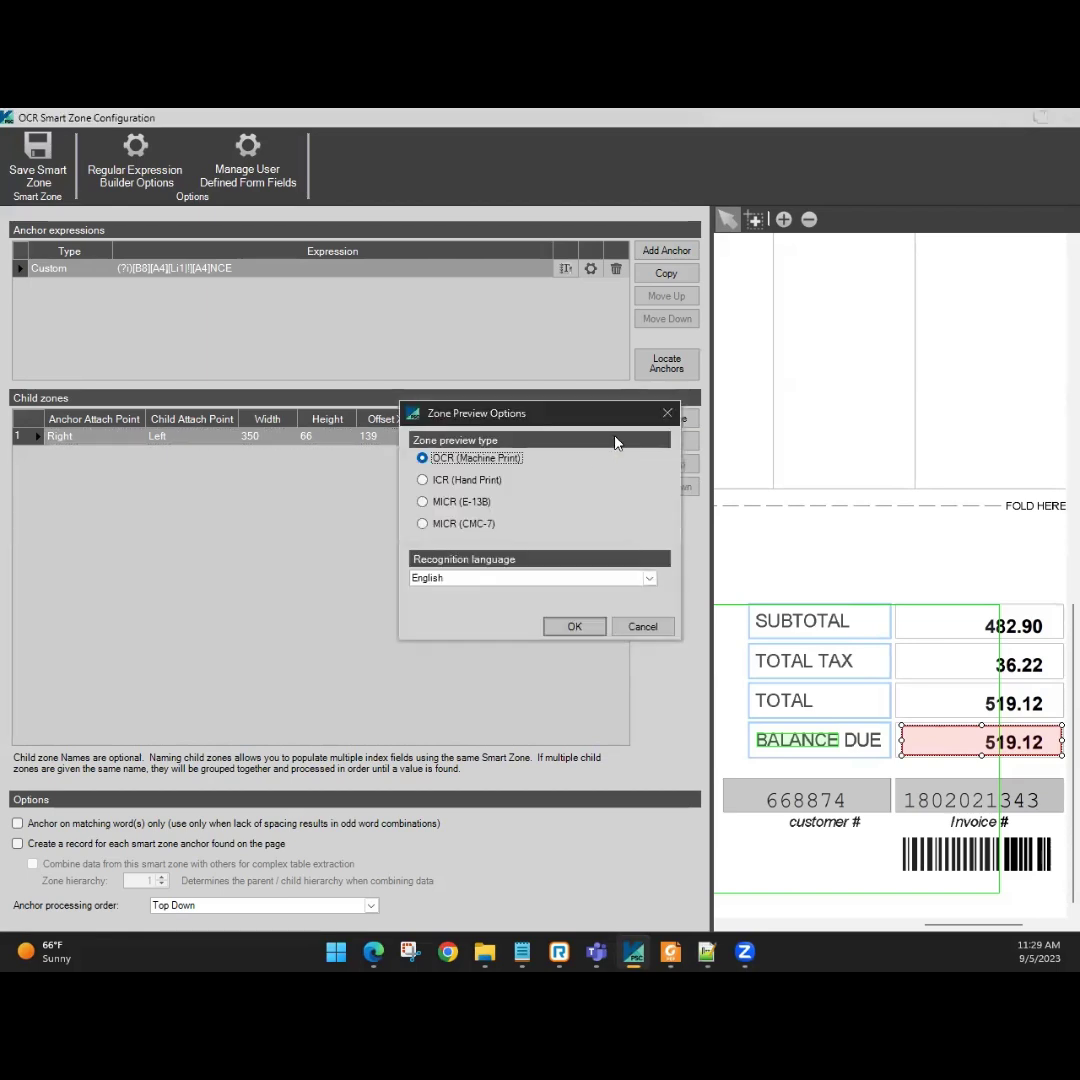
left_click(577, 627)
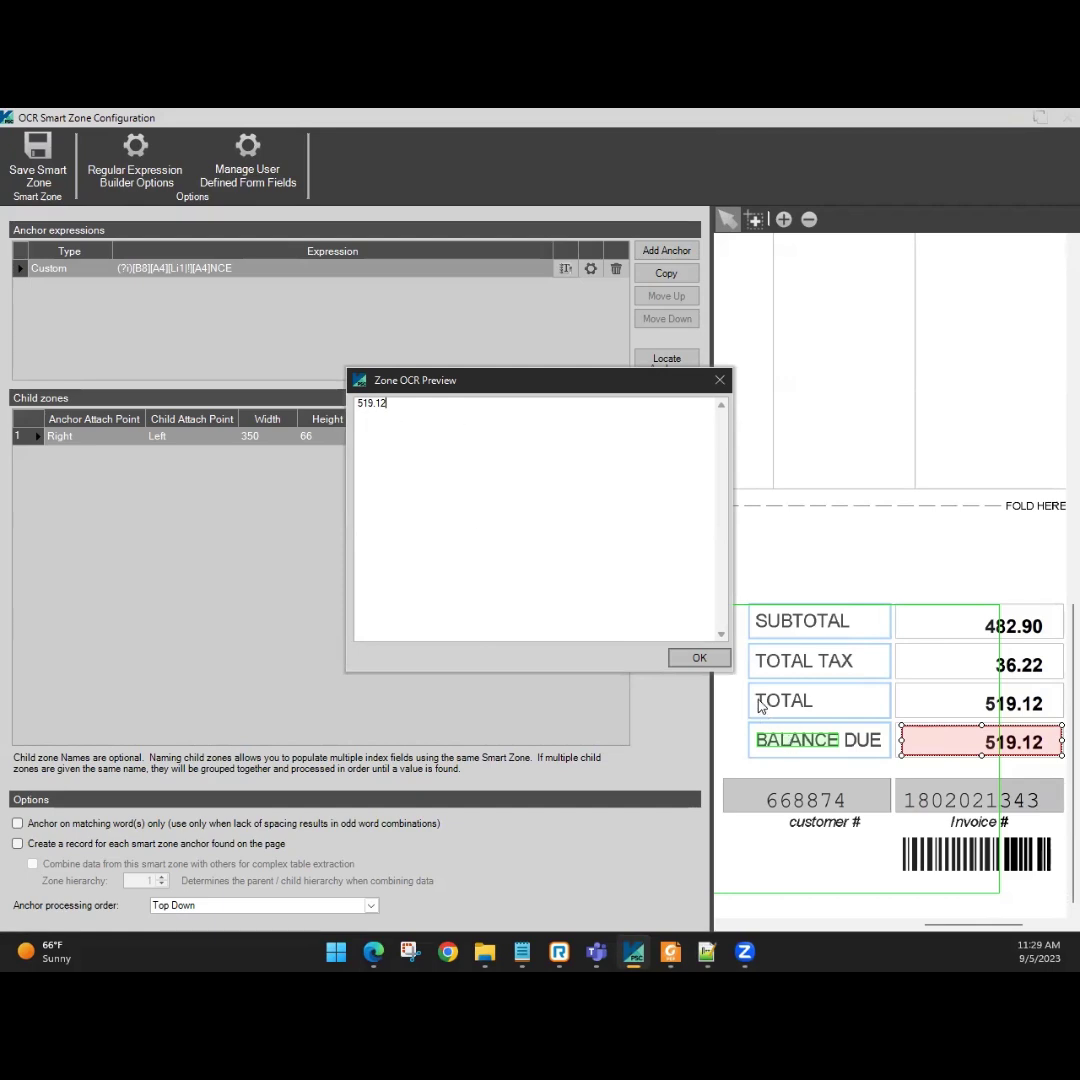
left_click(699, 659)
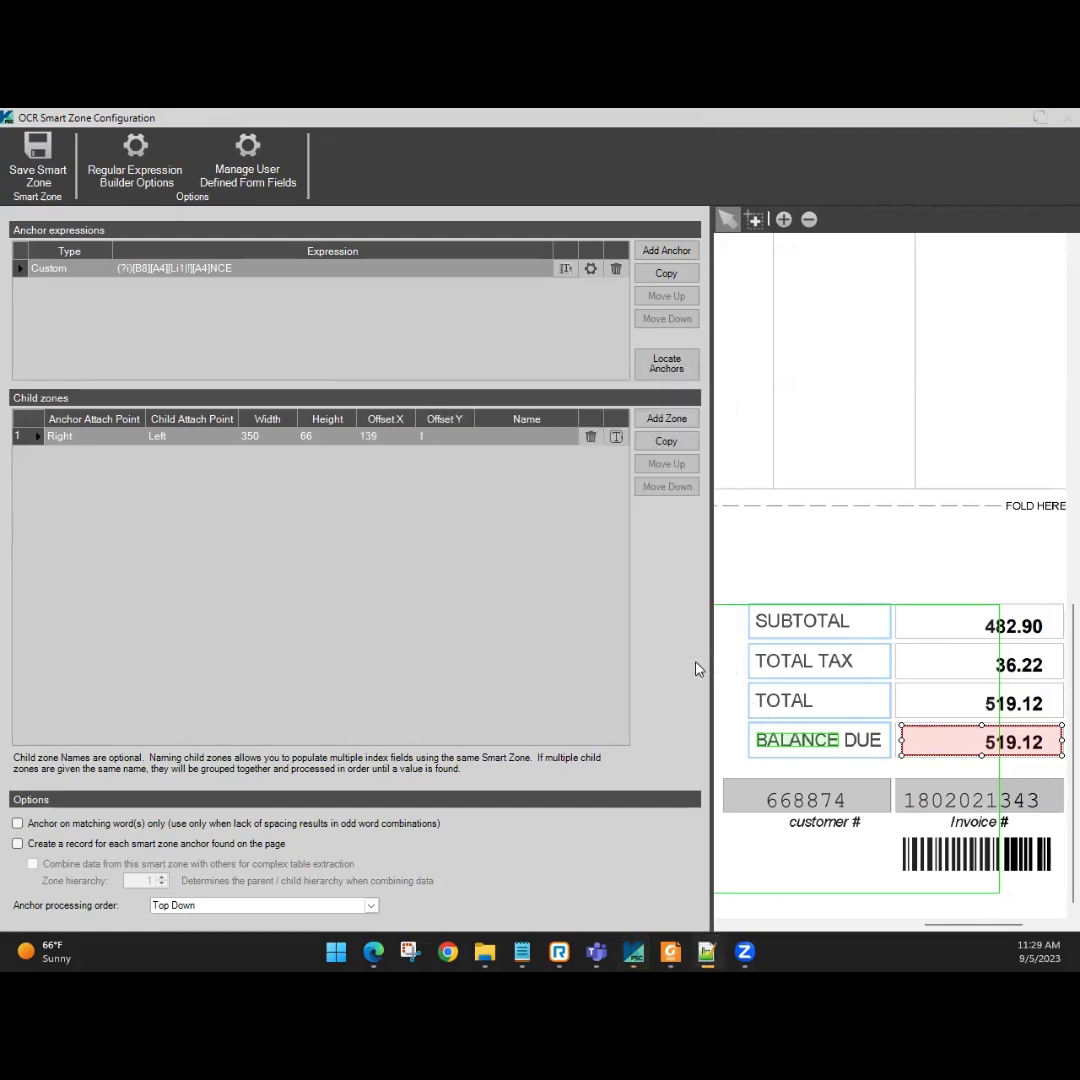
Save the smart zone, the HOPS Invoice zone profile and the capture profile, closing the configuration
left_click(29, 165)
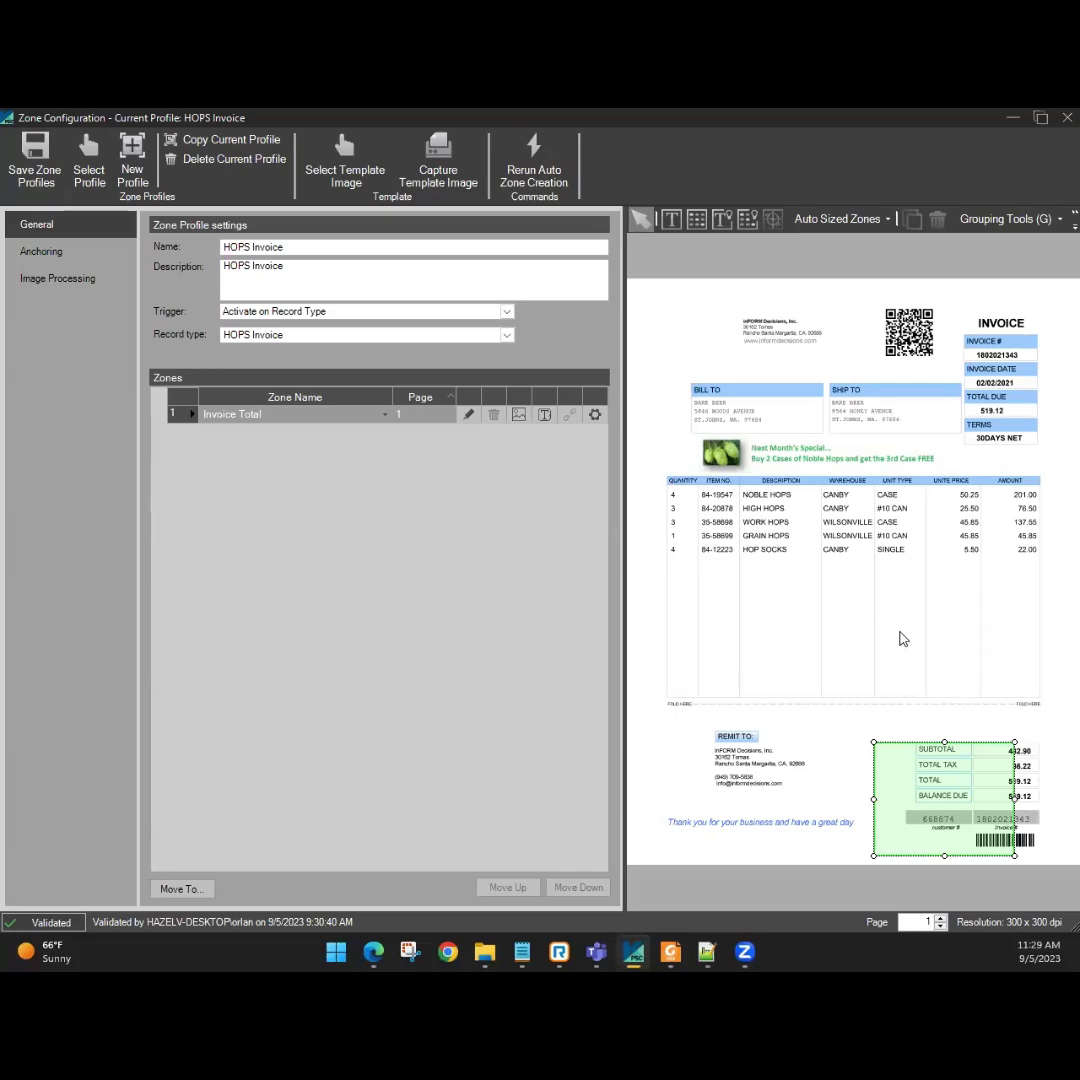
left_click(38, 170)
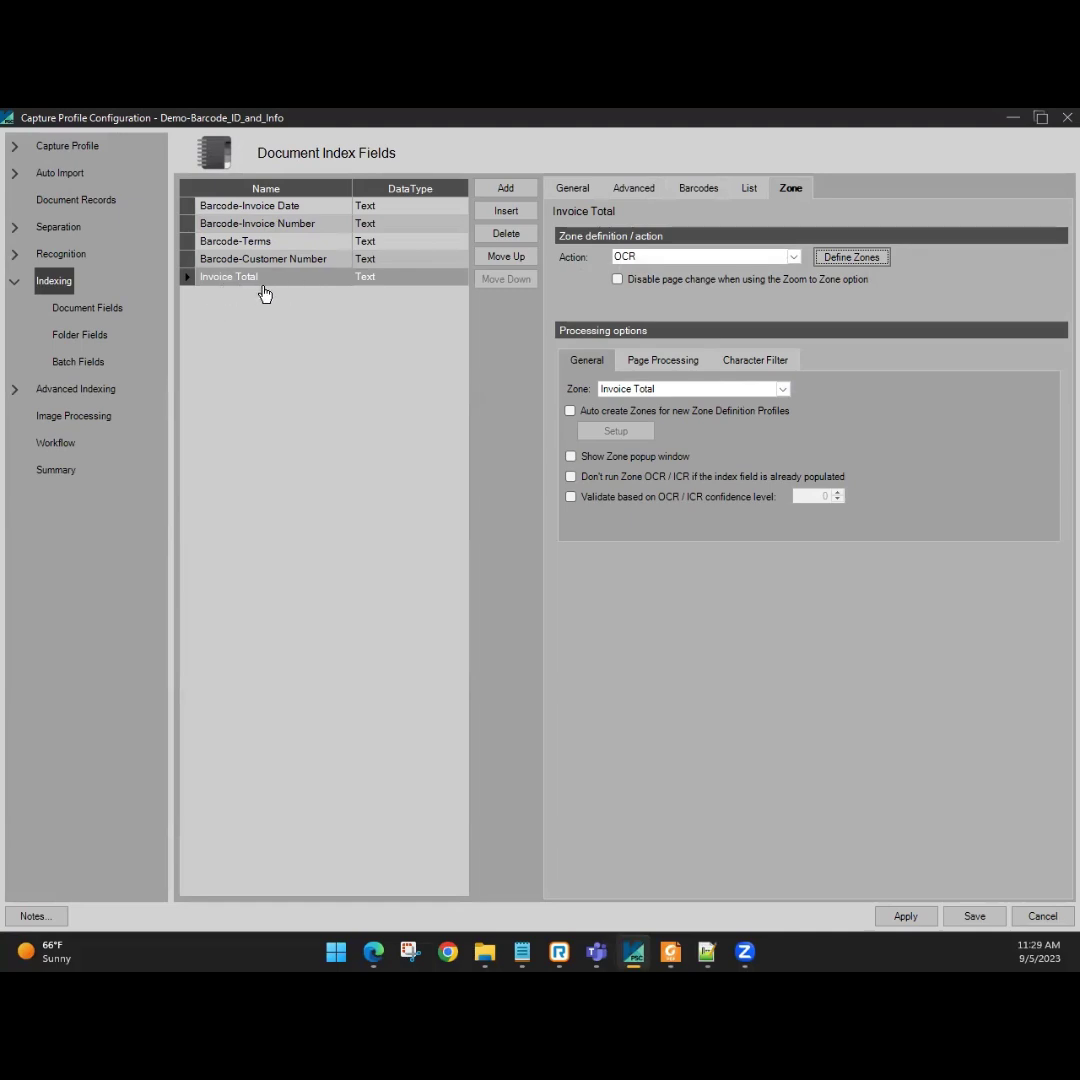
left_click(975, 918)
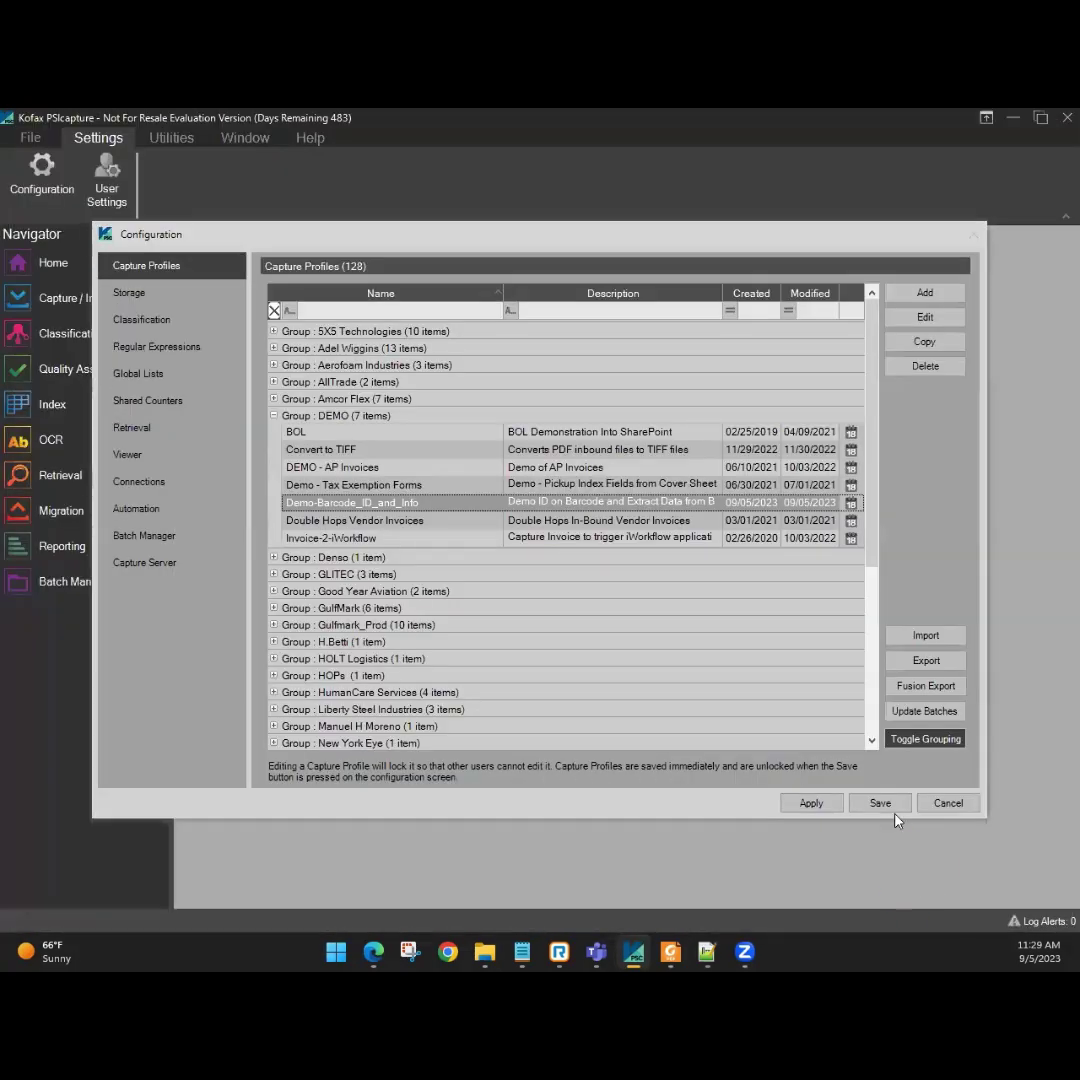
left_click(891, 808)
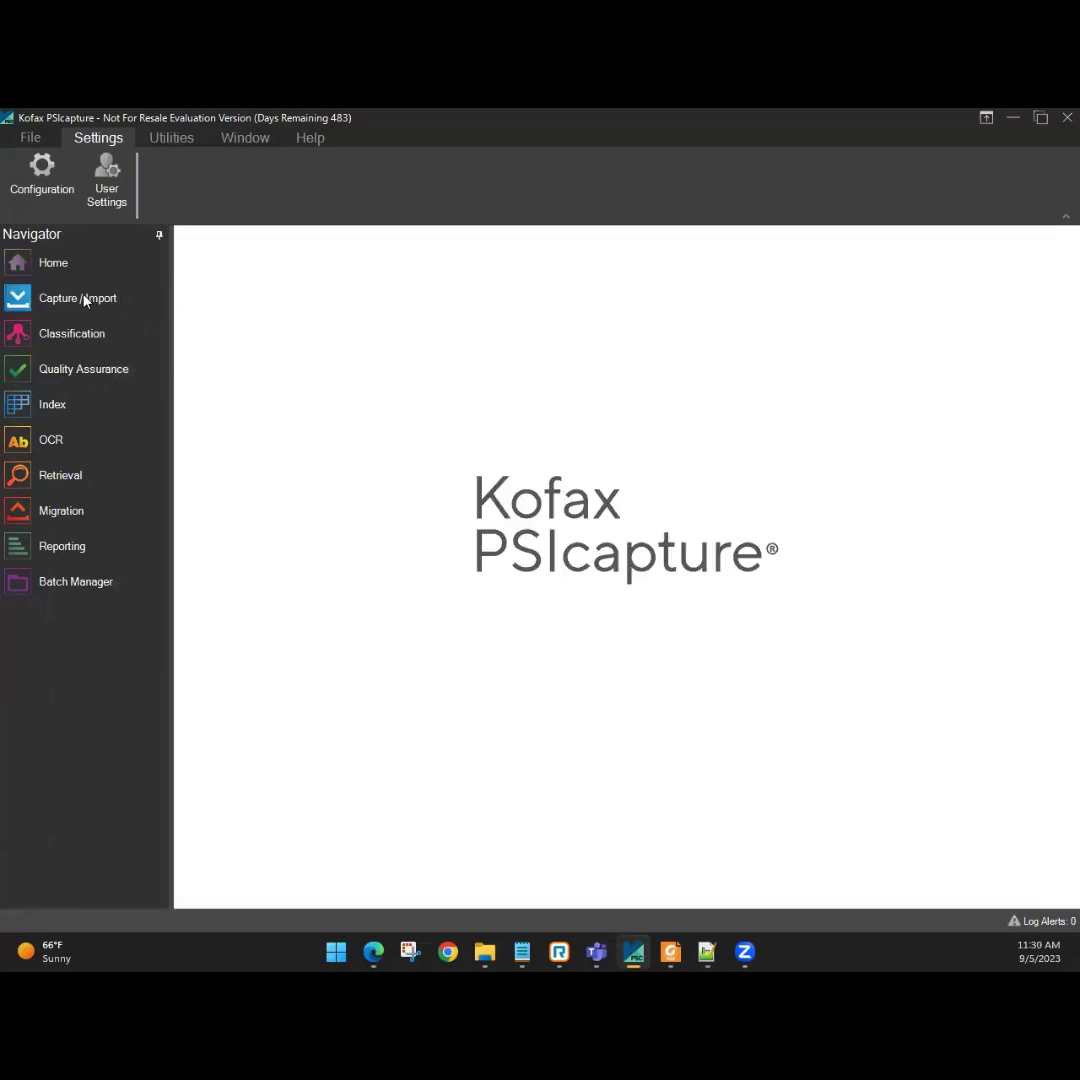
Import HAPPYINVOICE_2_Pages.pdf from Downloads into a new capture batch using the Demo-Barcode_ID_and_Info profile
left_click(84, 300)
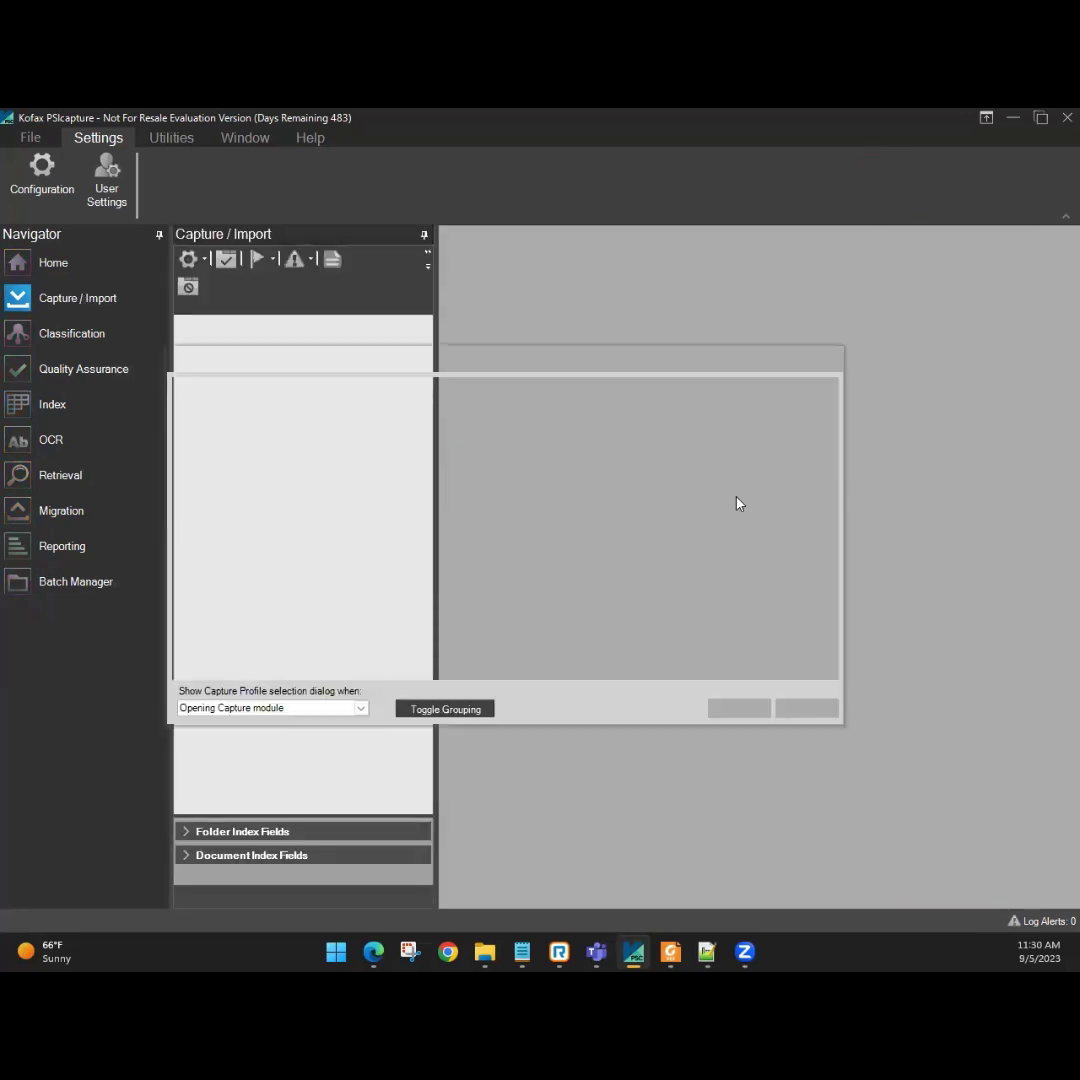
left_click(730, 708)
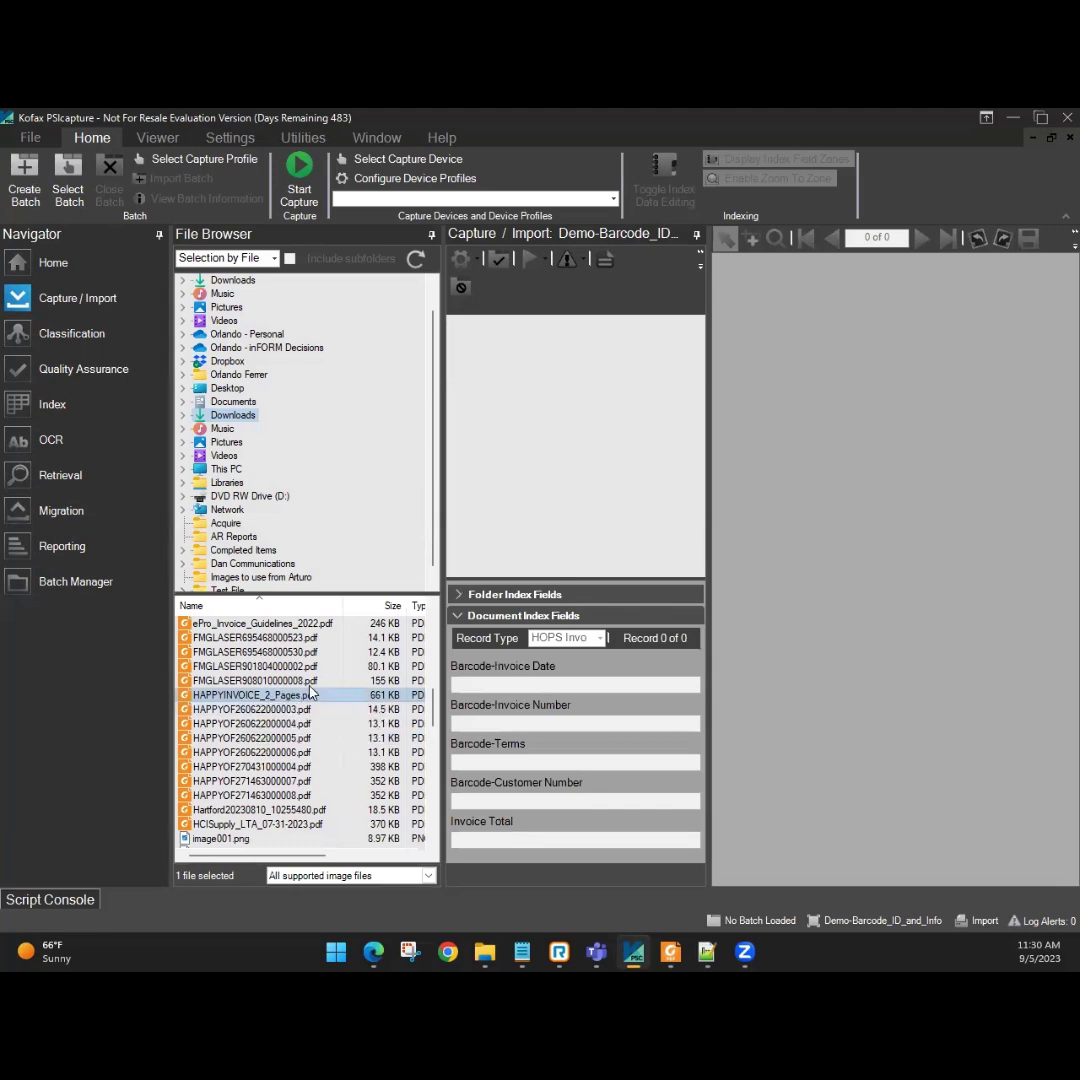
left_click(308, 188)
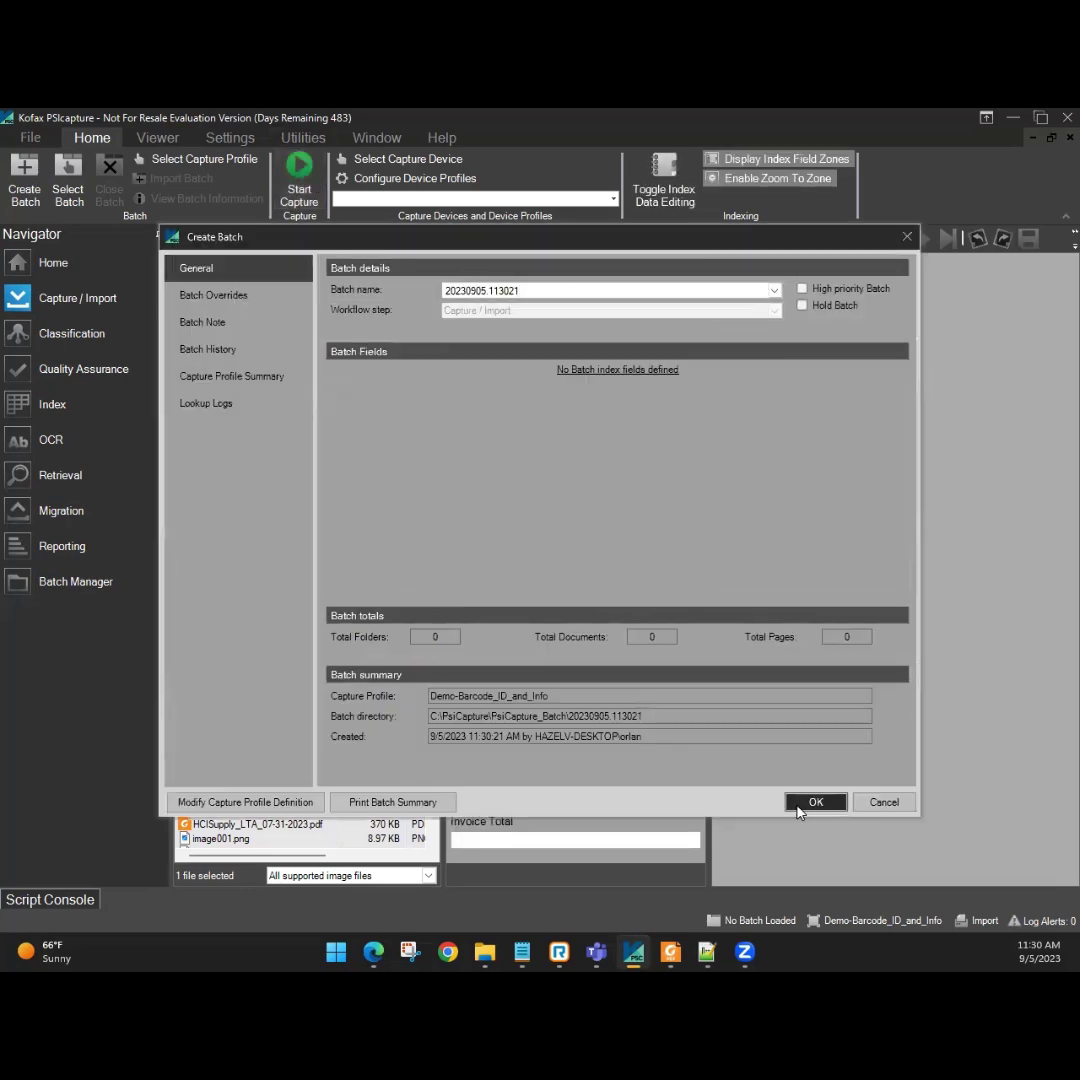
left_click(806, 798)
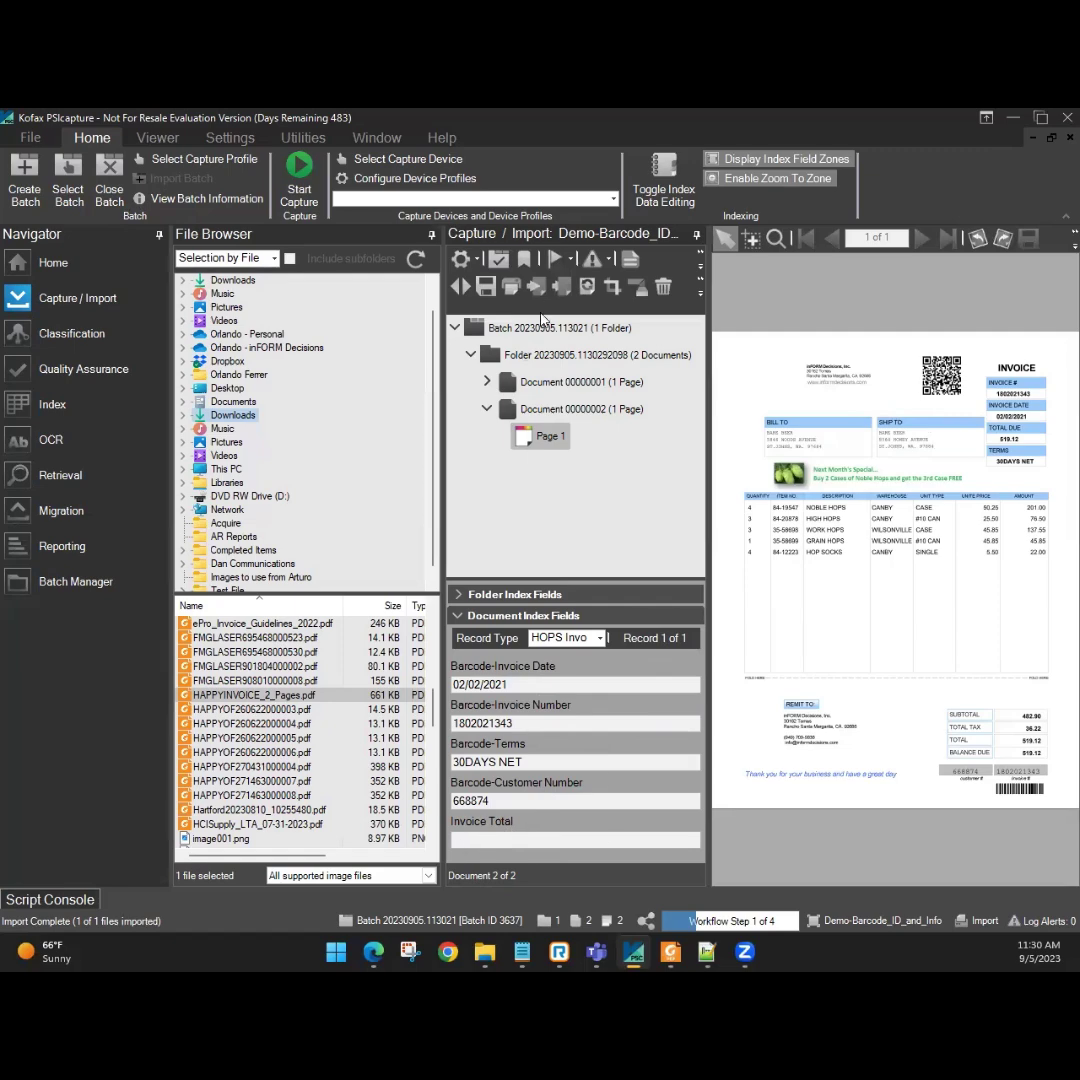
Close the batch, continuing with the Classification workflow step, and review the documents' barcode and Invoice Total values in Quality Assurance
left_click(111, 188)
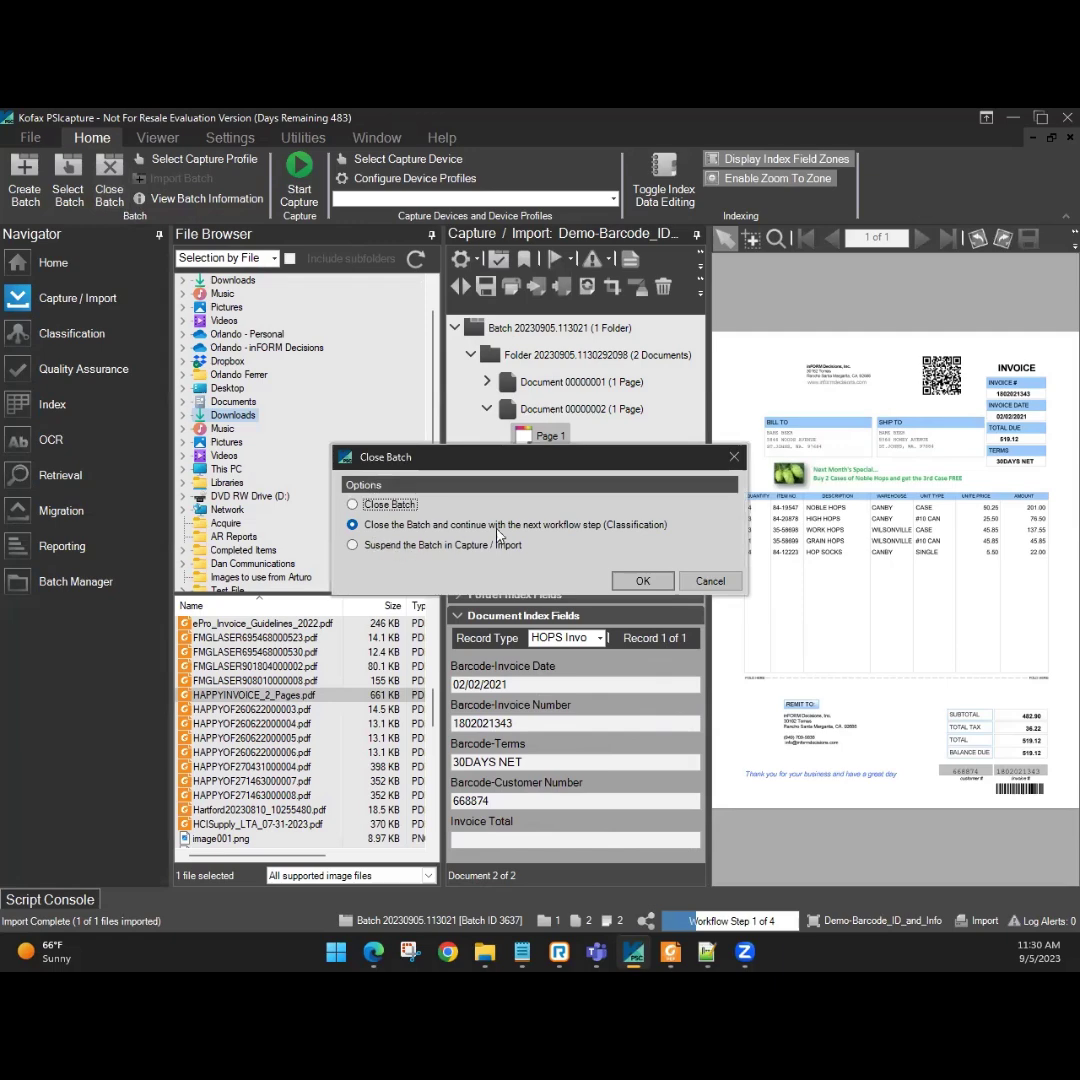
left_click(648, 581)
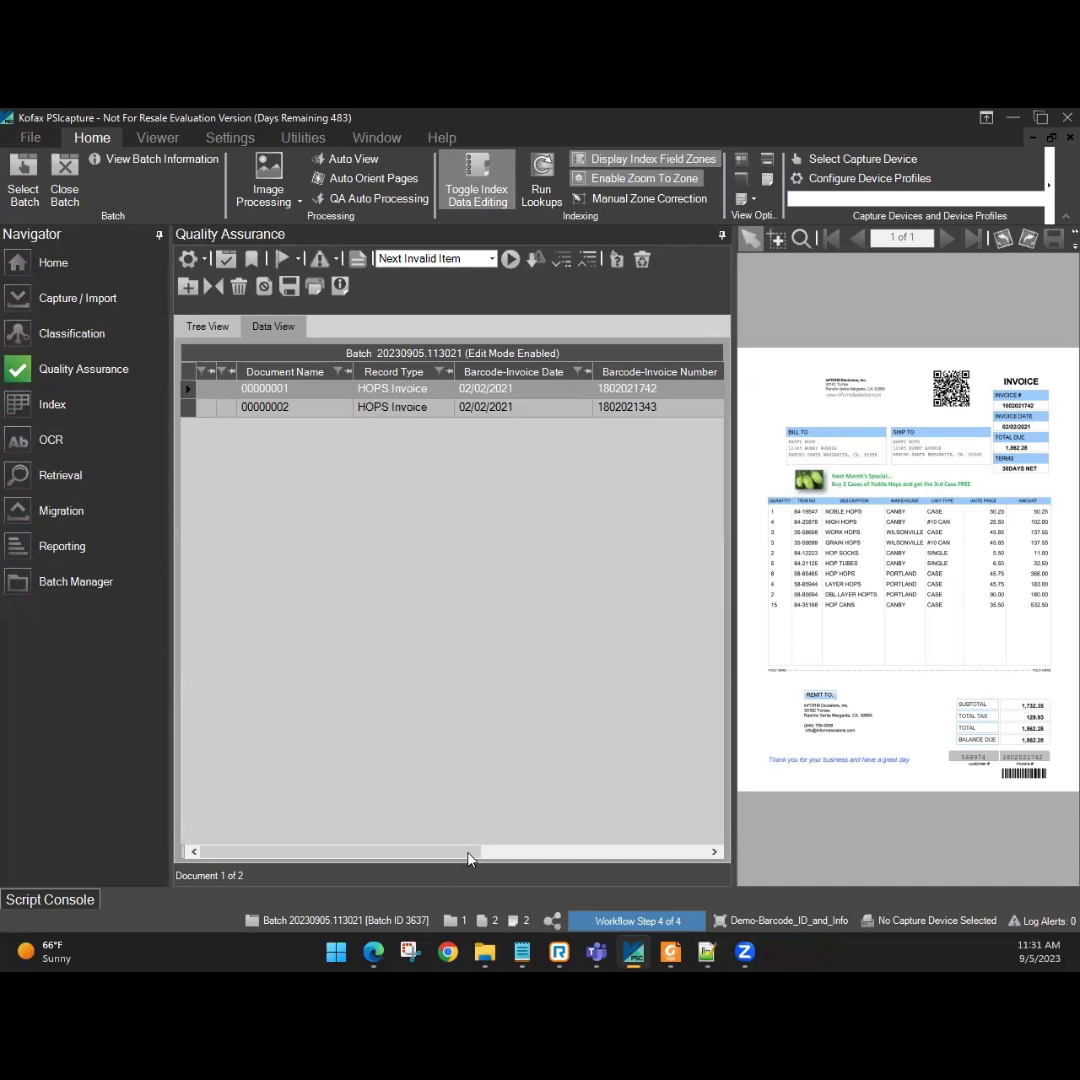
left_click_drag(414, 853, 422, 853)
left_click_drag(468, 851, 650, 864)
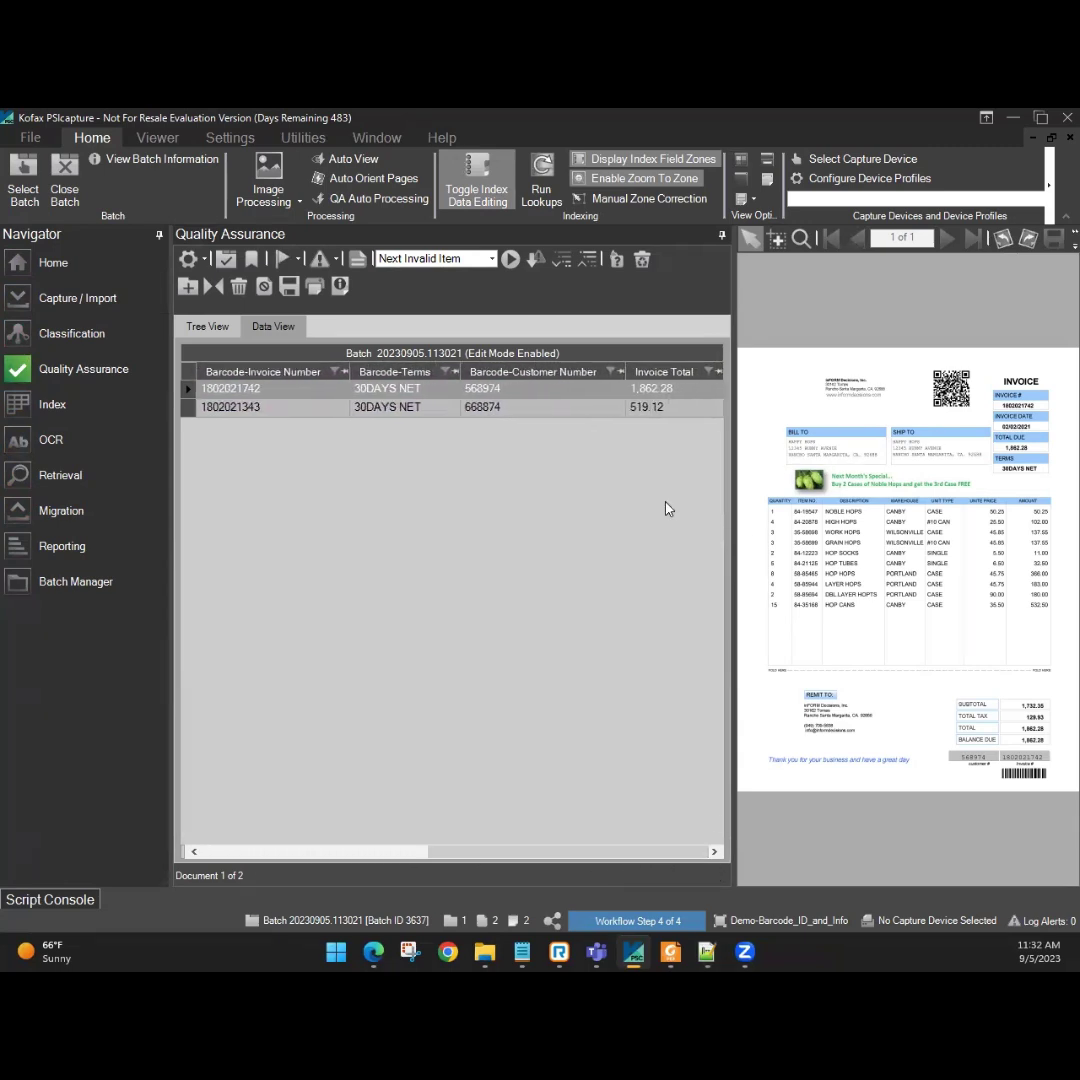